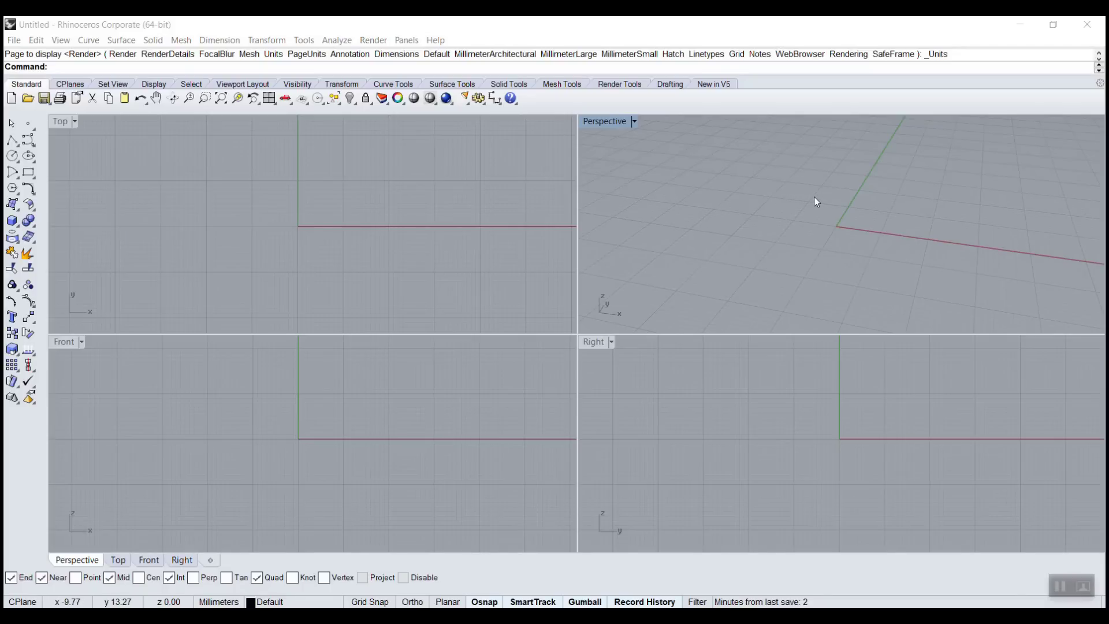
- Orbit, zoom and pan the Top, Front, Right and Perspective viewports to frame the grid
right_drag(862, 201, 849, 224)
scroll(849, 225, down, 5)
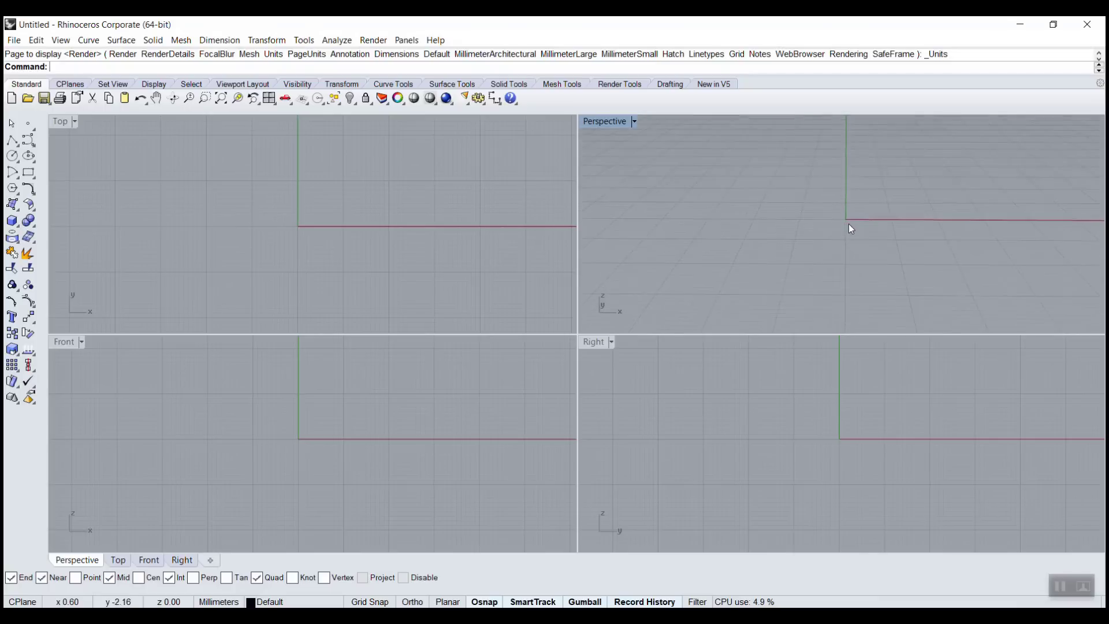
scroll(850, 229, up, 1)
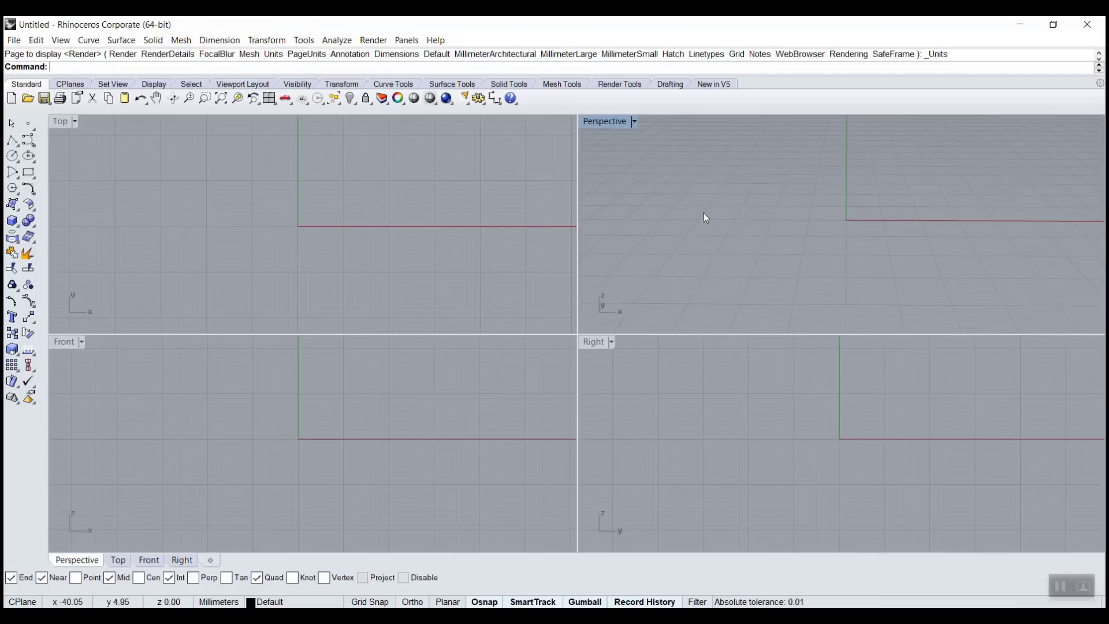
scroll(662, 223, up, 3)
scroll(958, 225, up, 3)
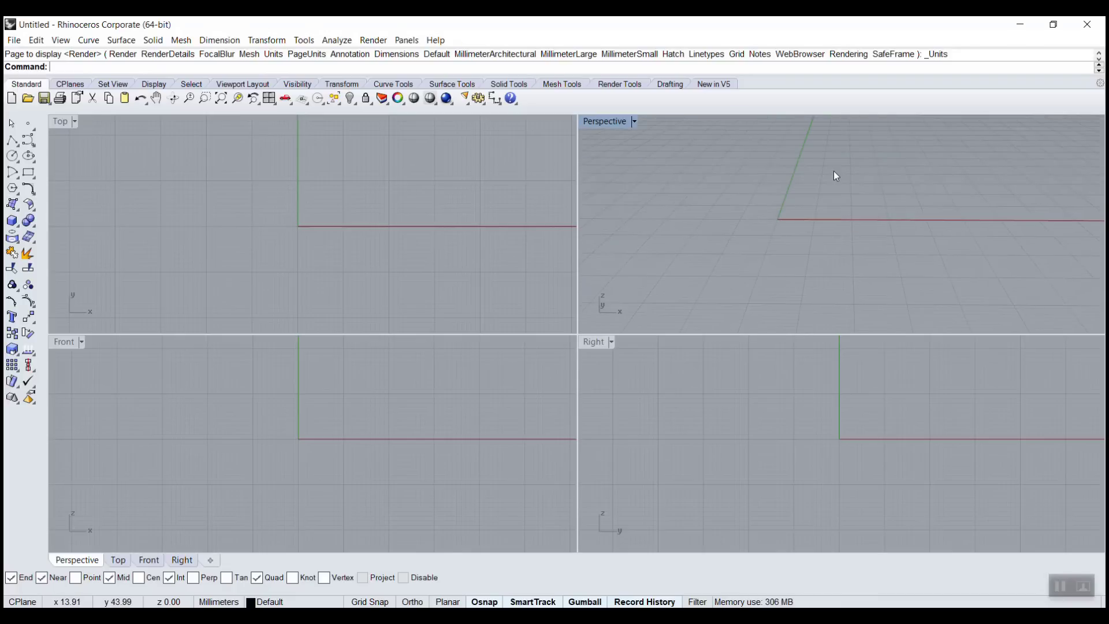
scroll(735, 181, up, 2)
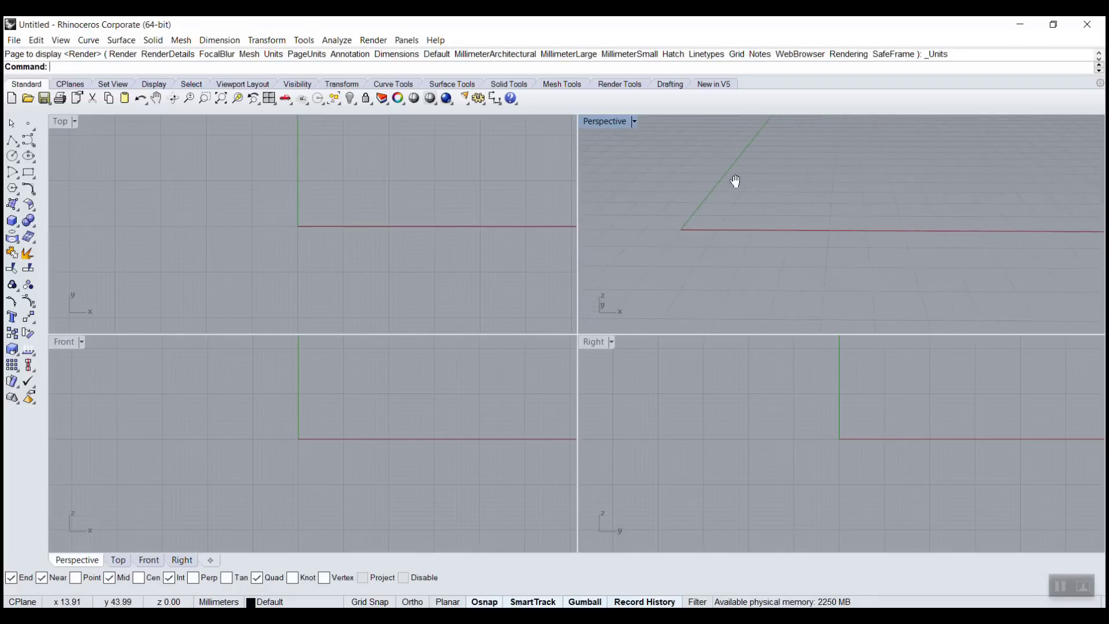
right_drag(377, 220, 342, 218)
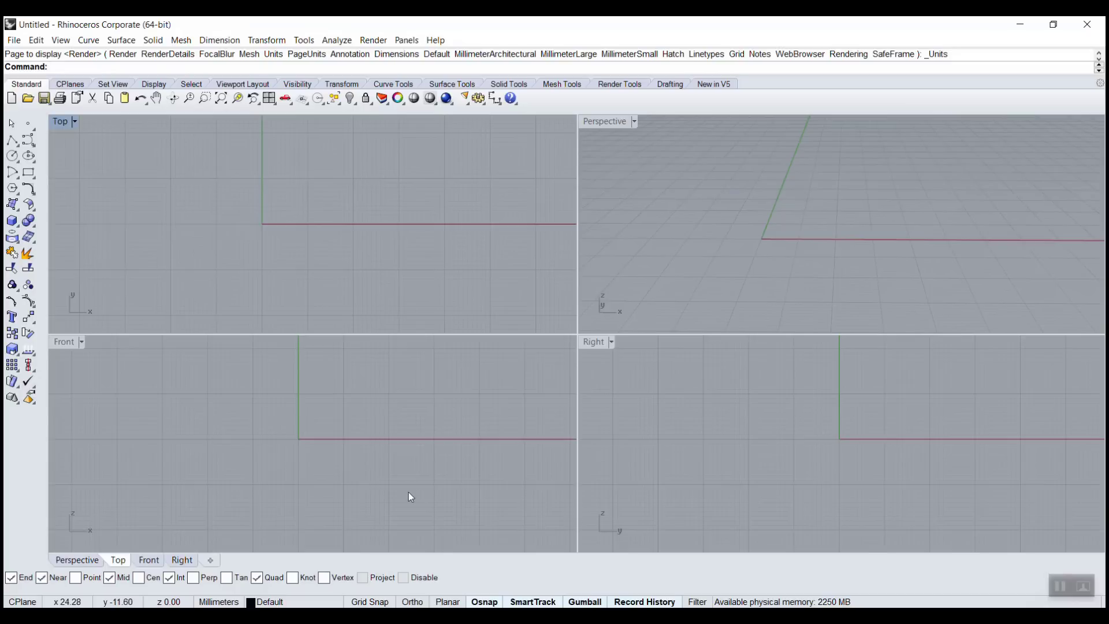
mouse_move(408, 492)
right_down()
mouse_move(336, 483)
mouse_move(395, 480)
right_up()
right_drag(767, 432, 773, 438)
shift+right_drag(800, 254, 780, 215)
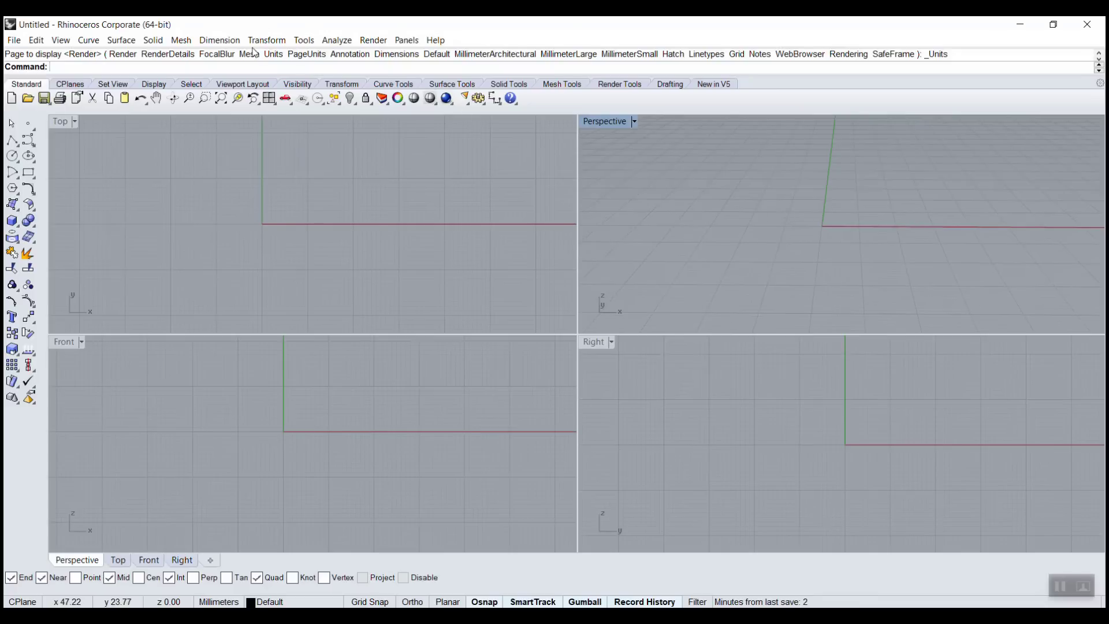
- Draw a corner-to-corner box about 17.5 mm tall near the origin in Perspective
click(153, 39)
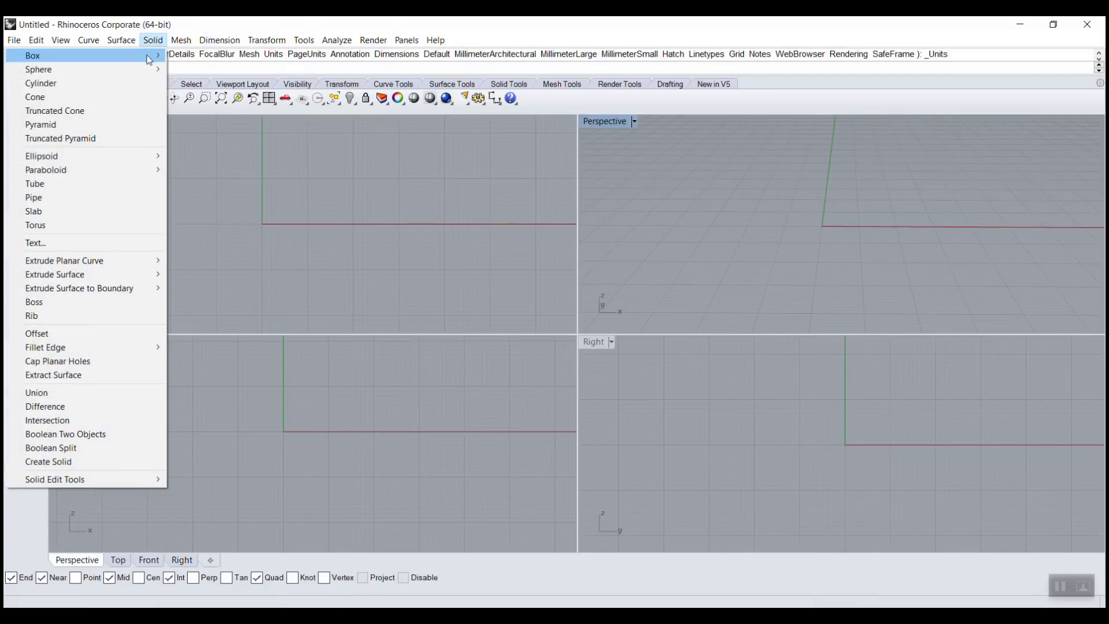
mouse_move(142, 62)
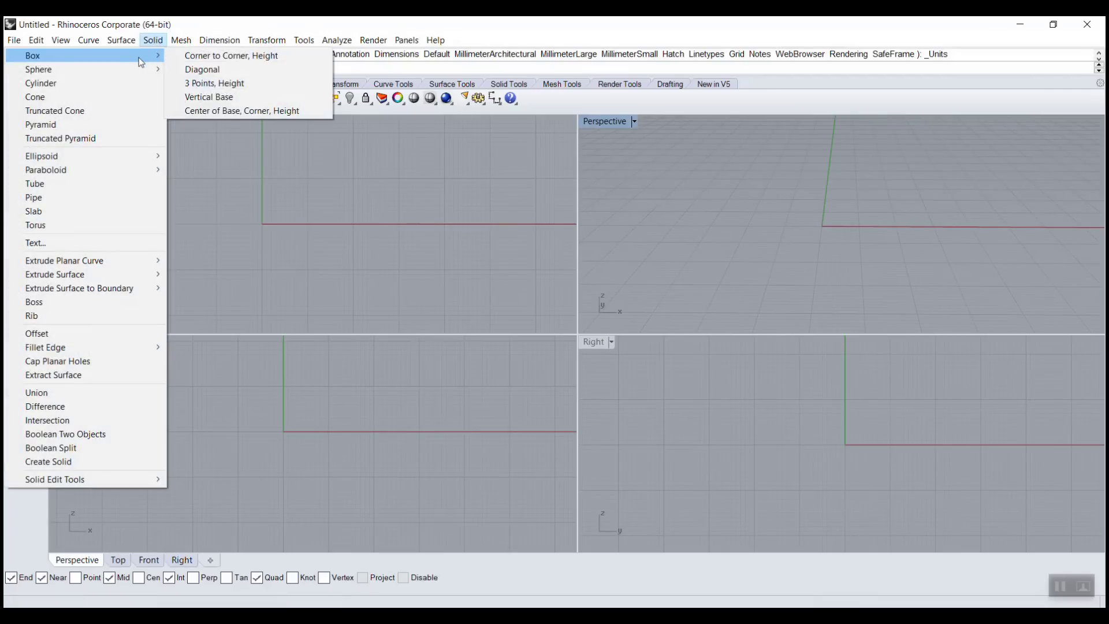
click(198, 56)
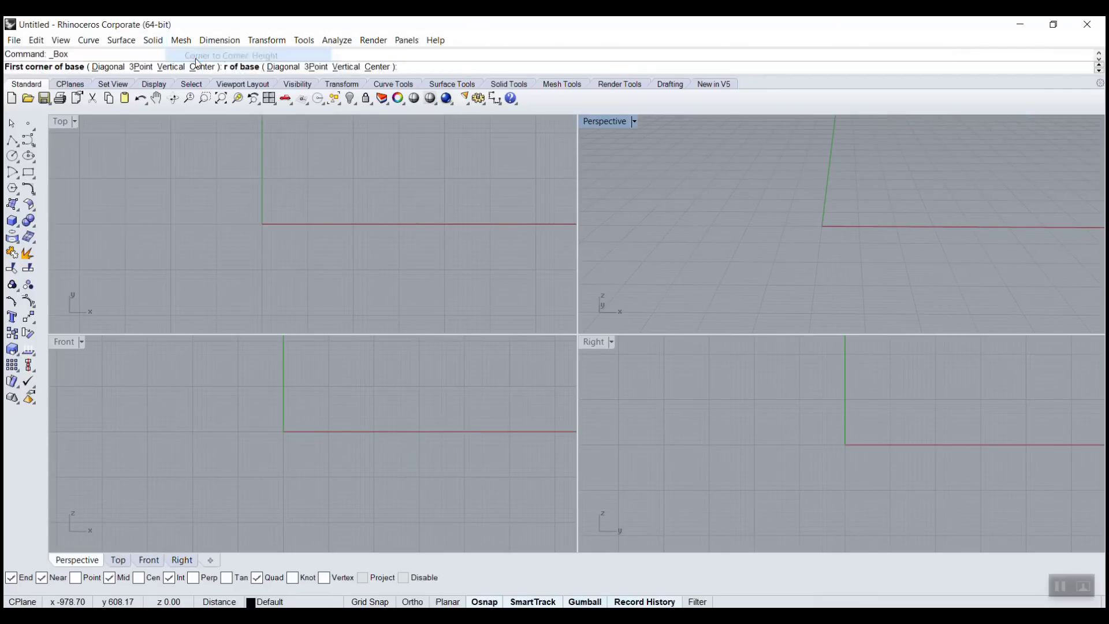
click(708, 180)
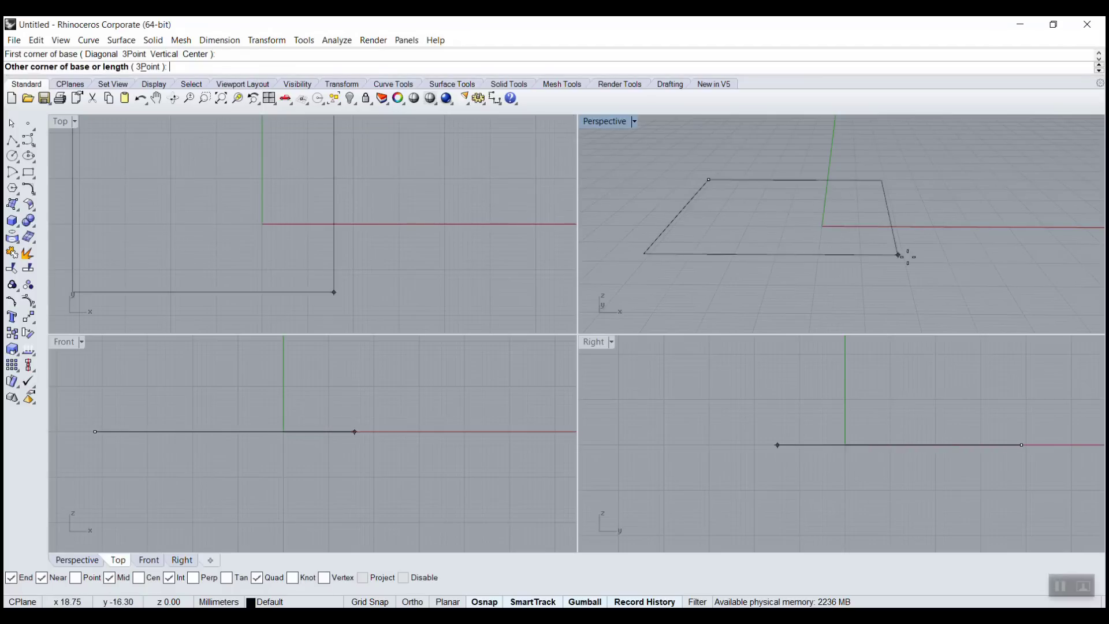
click(1001, 278)
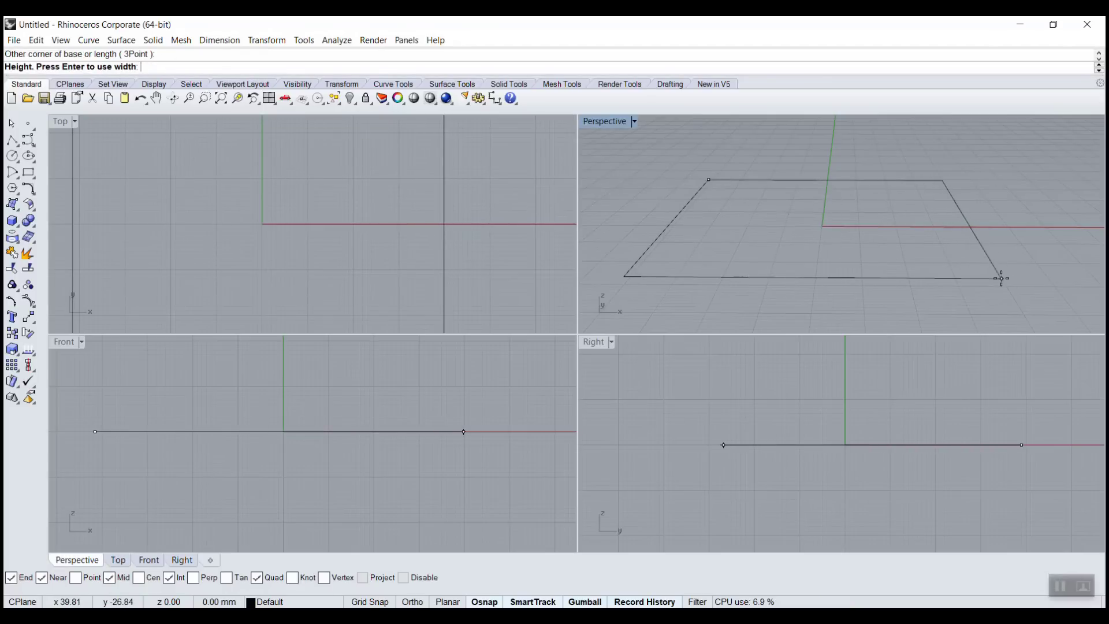
click(785, 216)
right_drag(785, 221, 700, 158)
scroll(805, 210, up, 3)
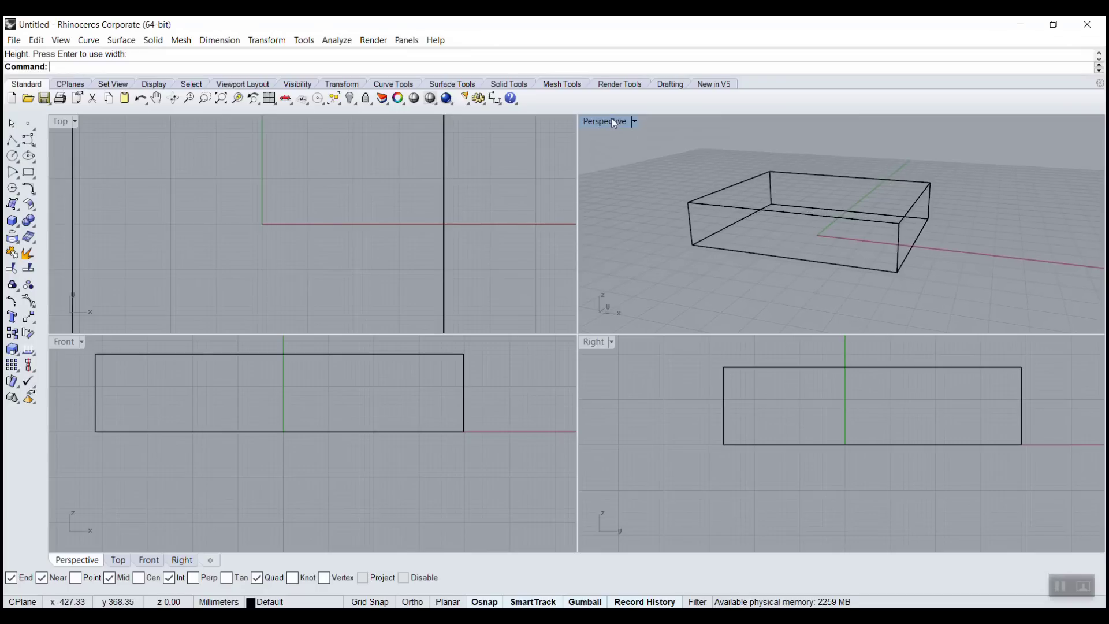
- Switch the Perspective viewport to Shaded display
click(633, 122)
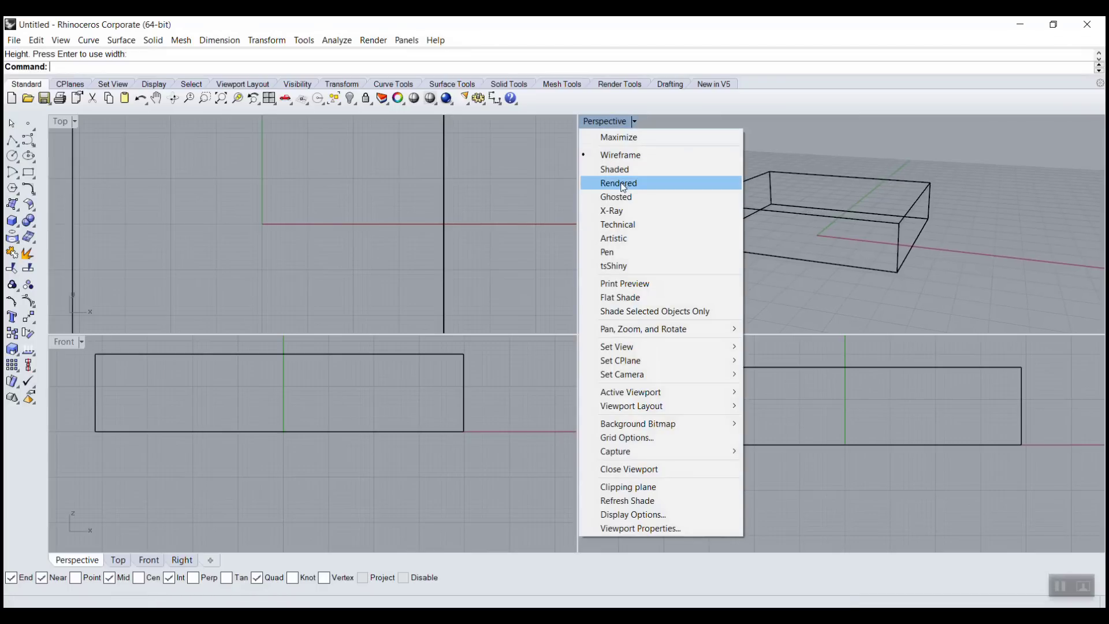
click(614, 170)
mouse_move(698, 204)
right_down()
mouse_move(799, 226)
mouse_move(903, 173)
mouse_move(788, 179)
mouse_move(689, 232)
right_up()
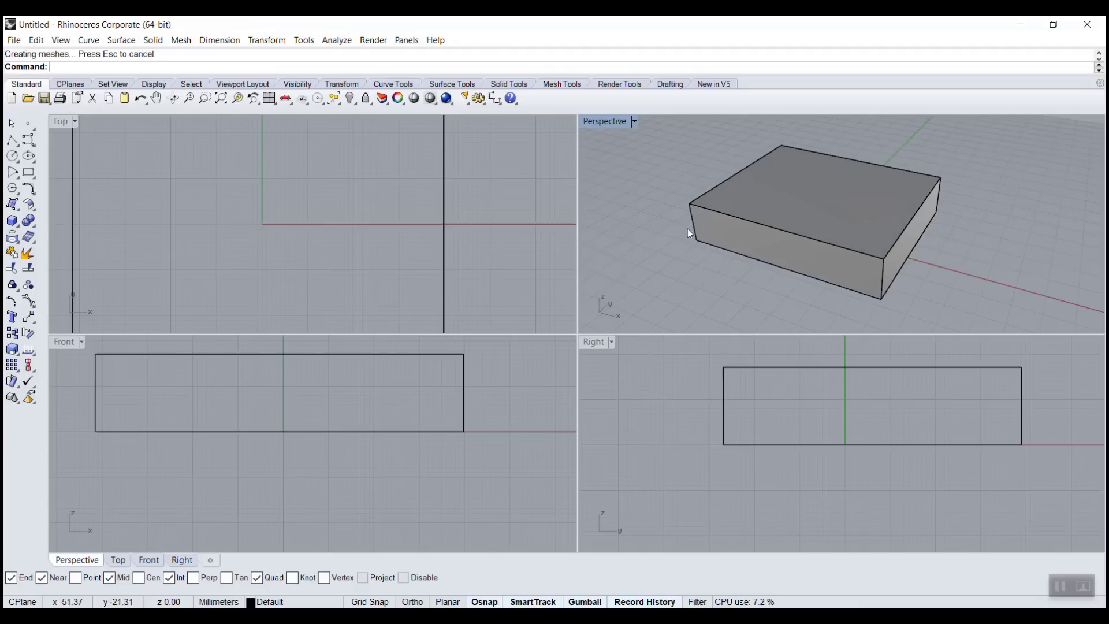
- Delete the box so only the grid and axes remain
click(797, 215)
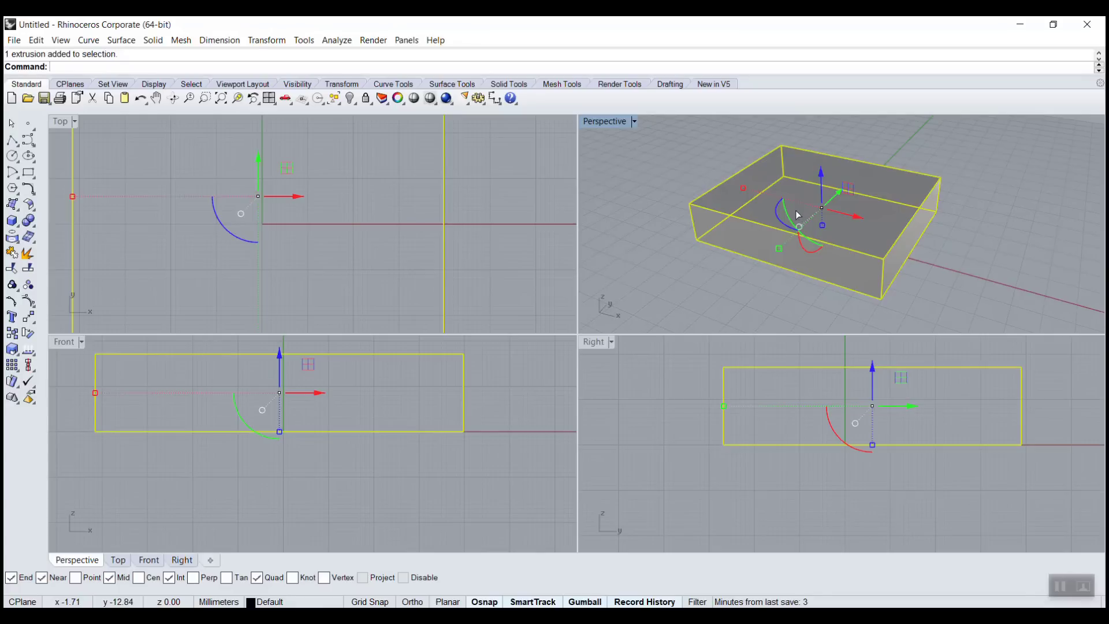
key(Delete)
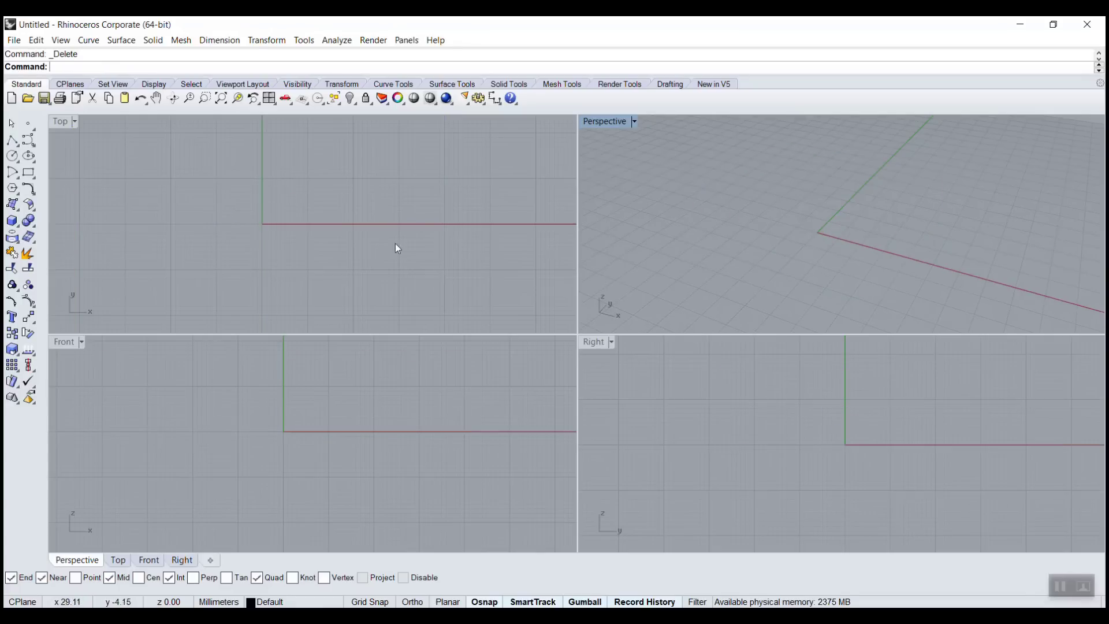
right_drag(395, 244, 416, 243)
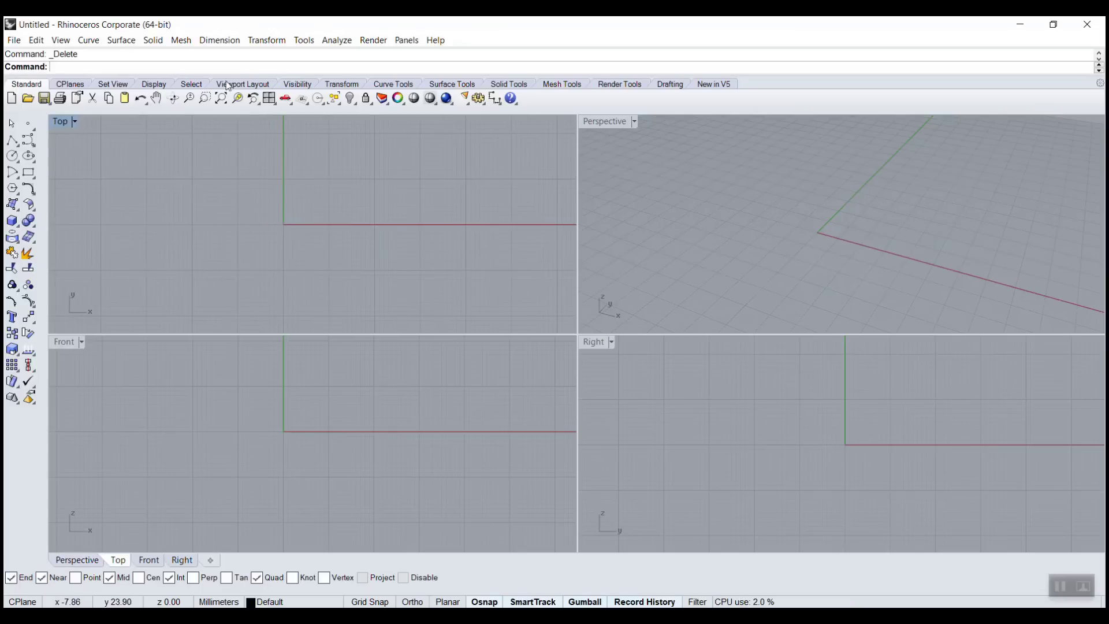
- Create a box from the origin, 60 long, 10 wide and 4 high
click(153, 40)
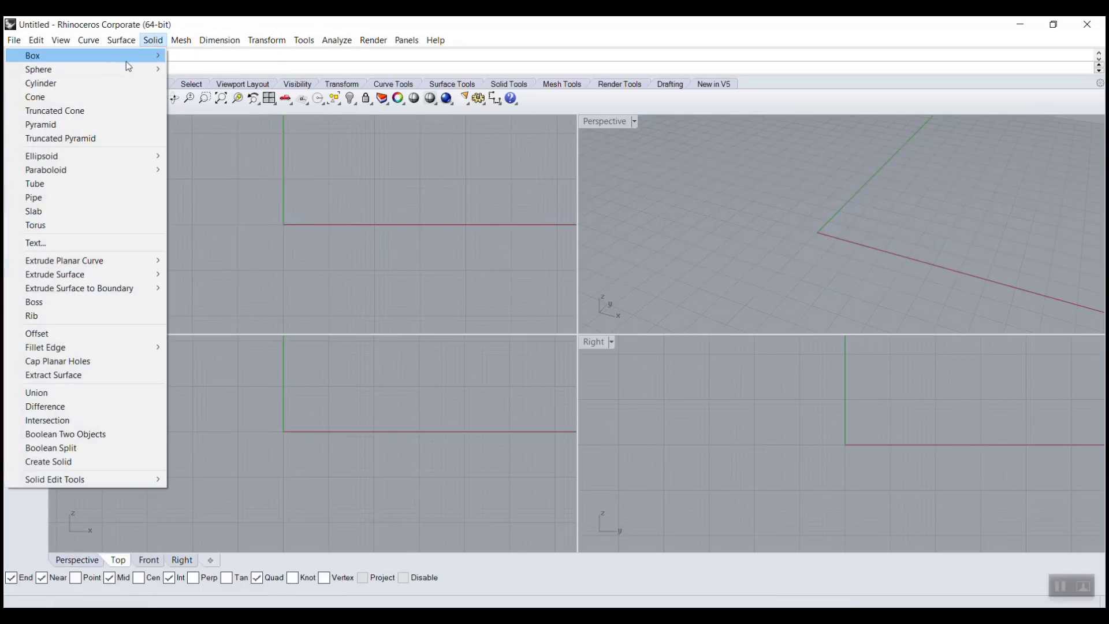
key(Escape)
key(Escape)
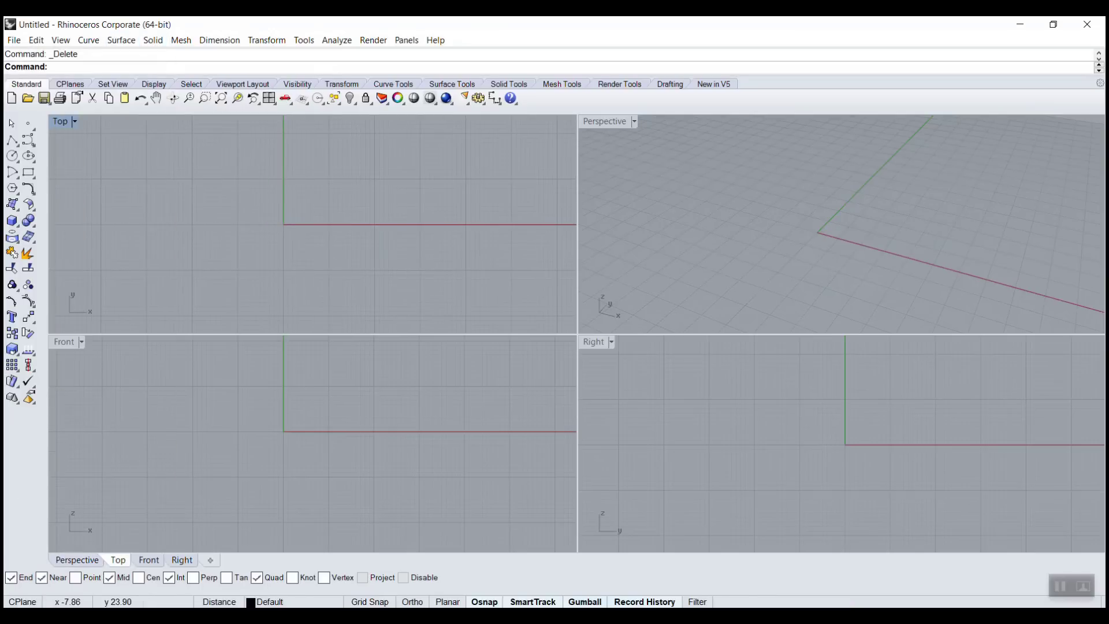
click(13, 224)
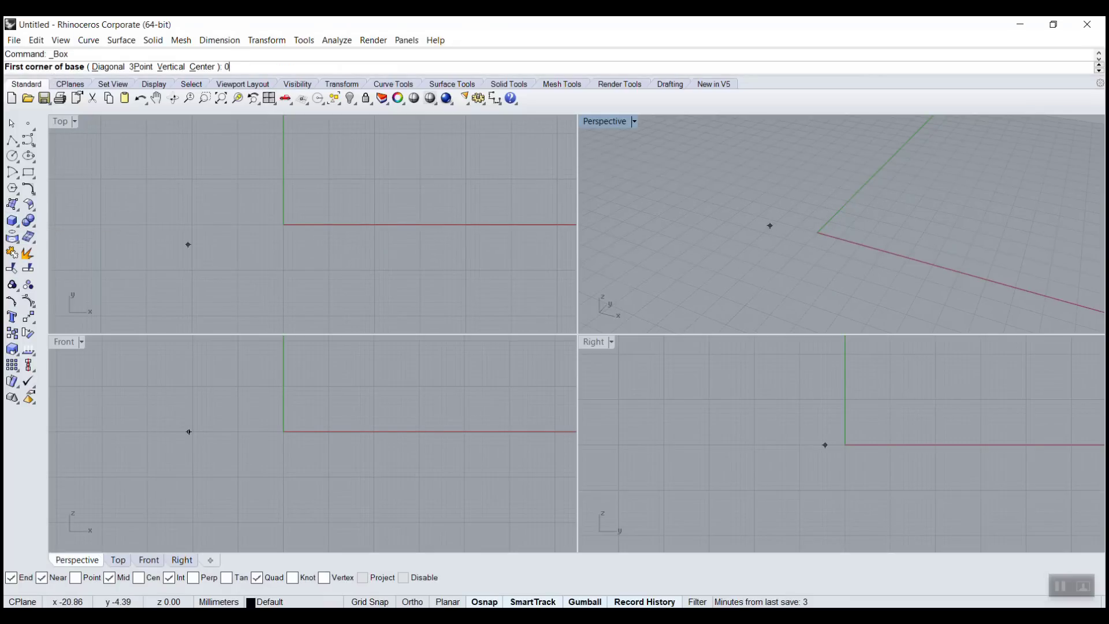
text(0)
key(Return)
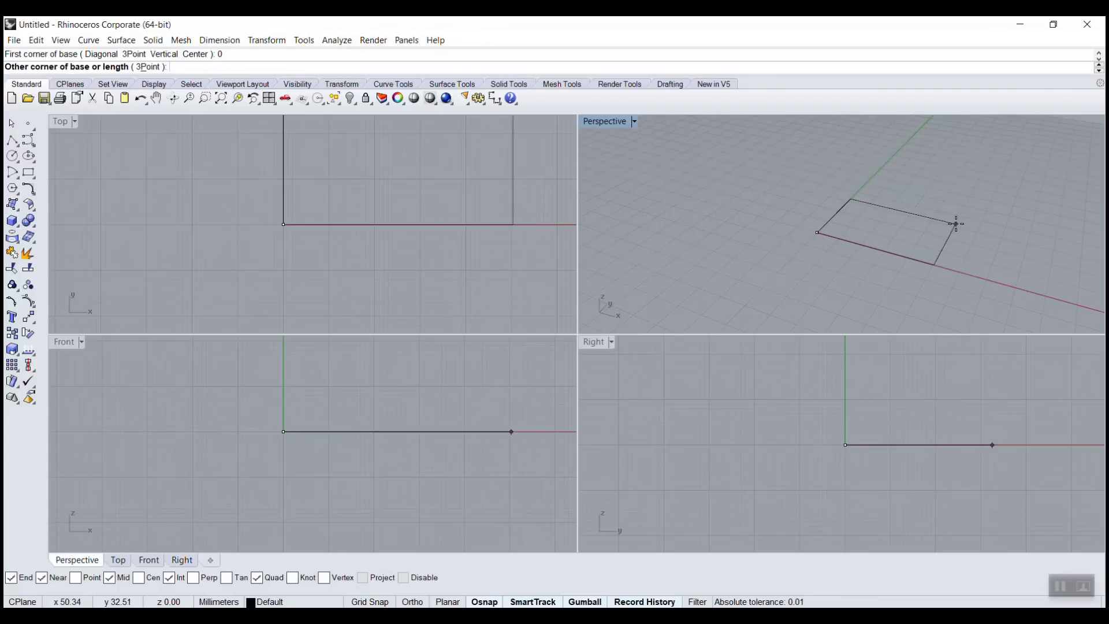
key(Return)
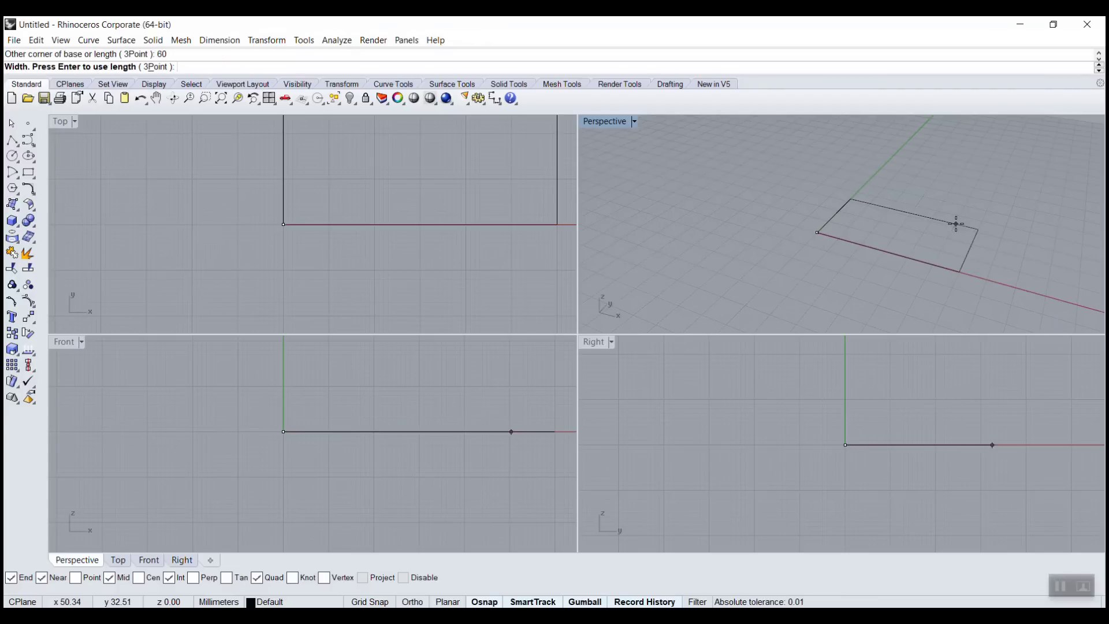
text(10)
key(Return)
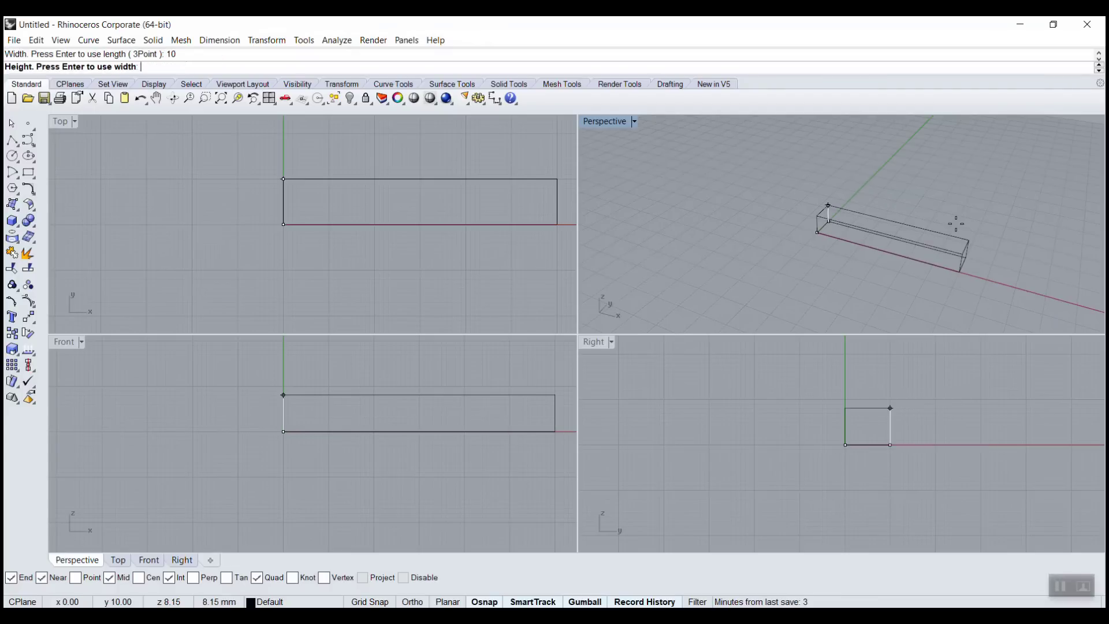
text(4)
key(Return)
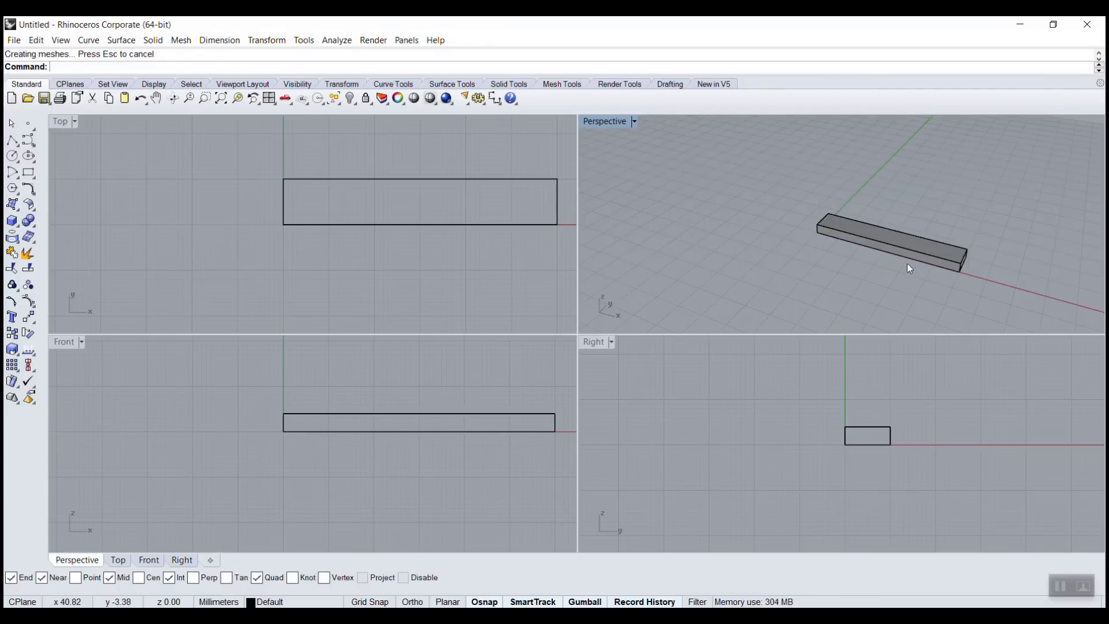
right_drag(907, 266, 772, 187)
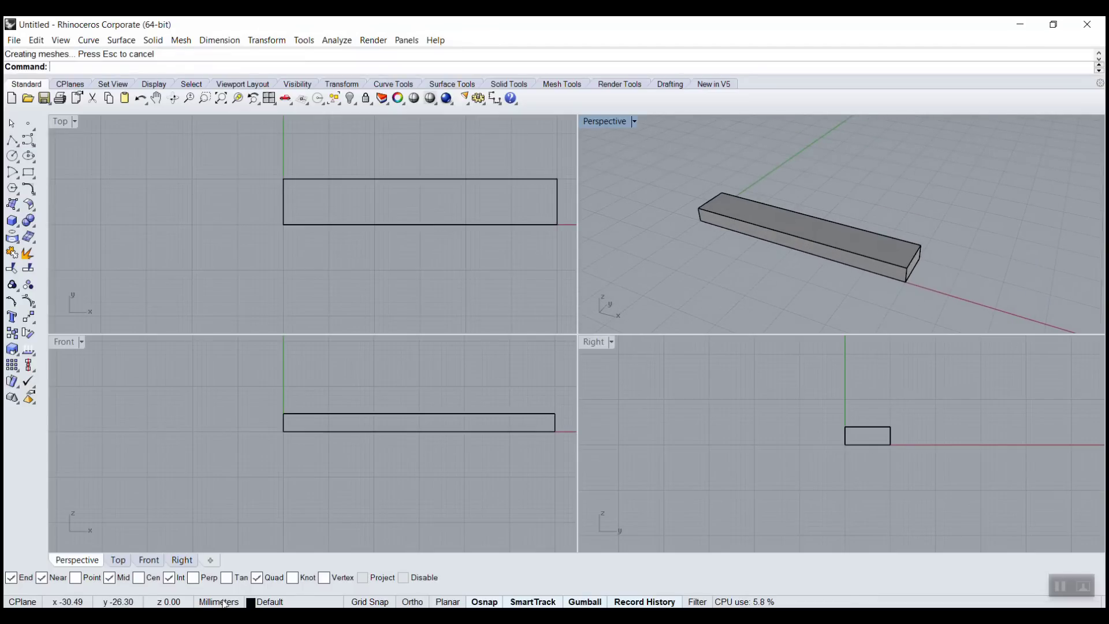
- Confirm Millimeters as the model units via Units, then delete the 60 by 10 box
text(Units)
key(Return)
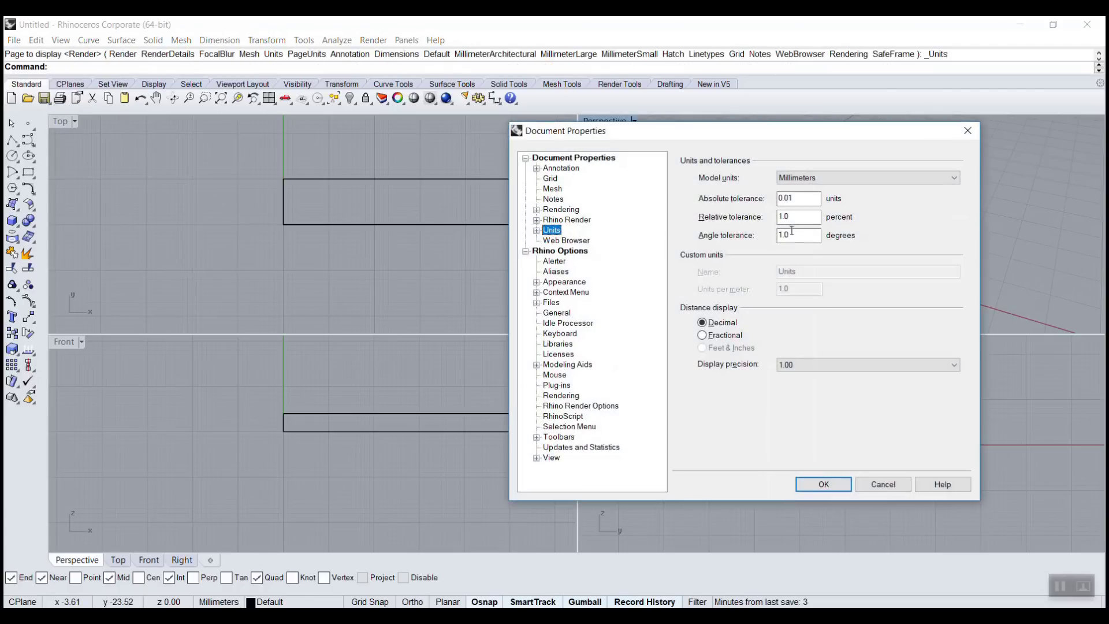
click(813, 180)
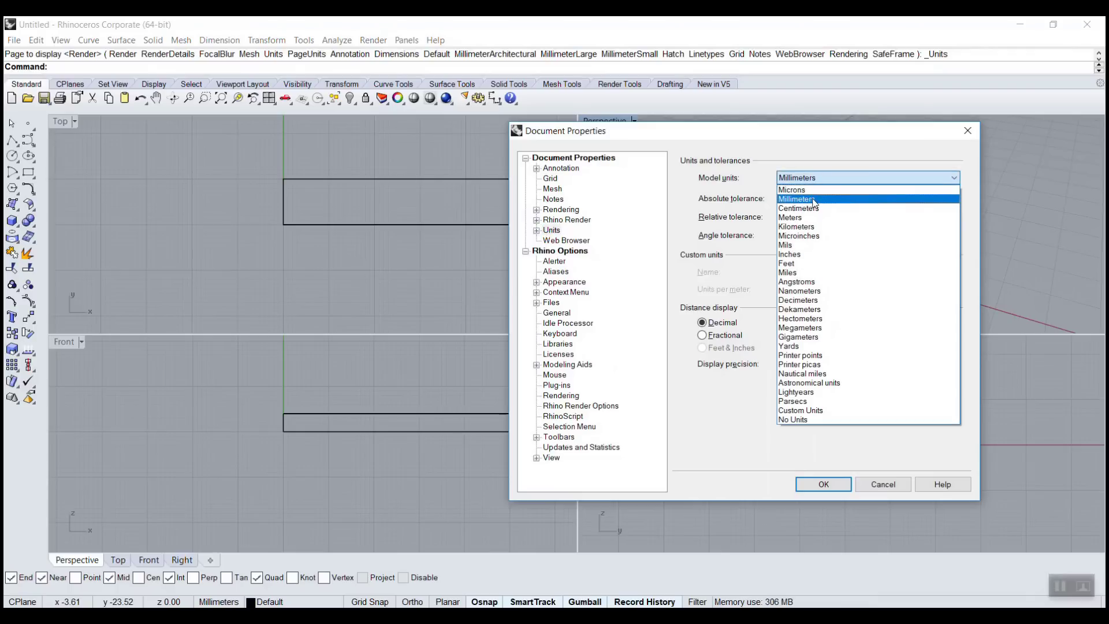
click(808, 192)
click(823, 484)
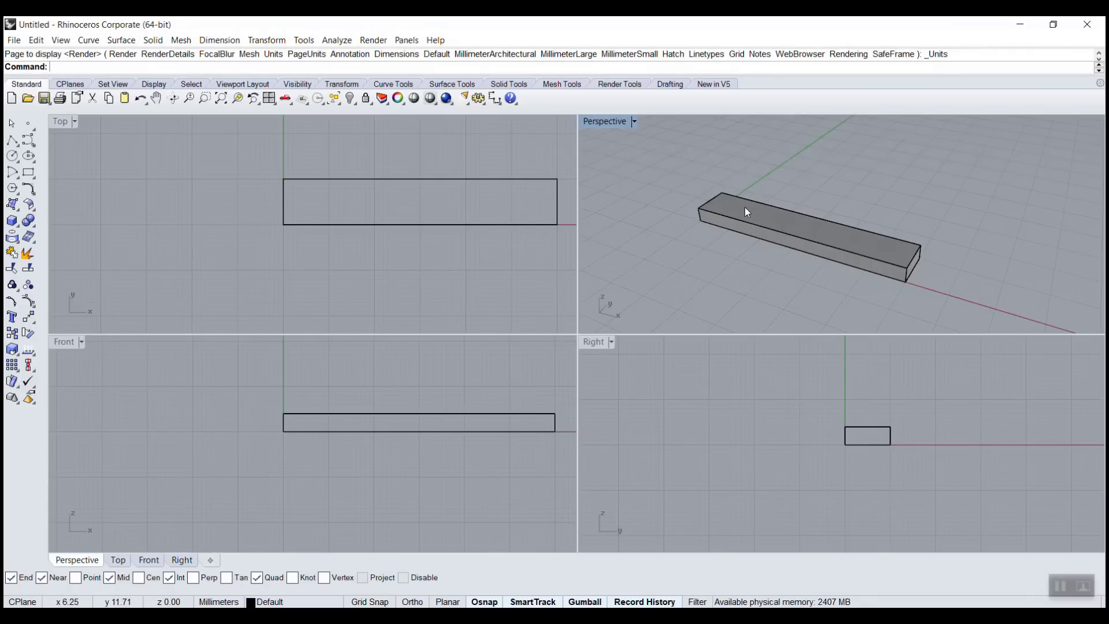
click(745, 210)
key(Delete)
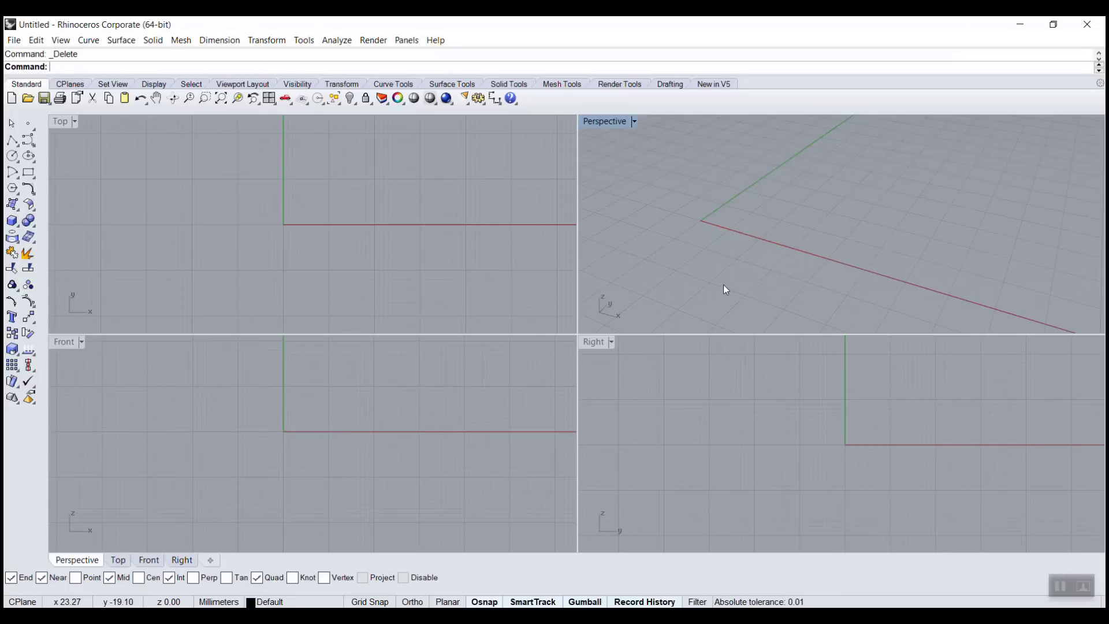
text(Box)
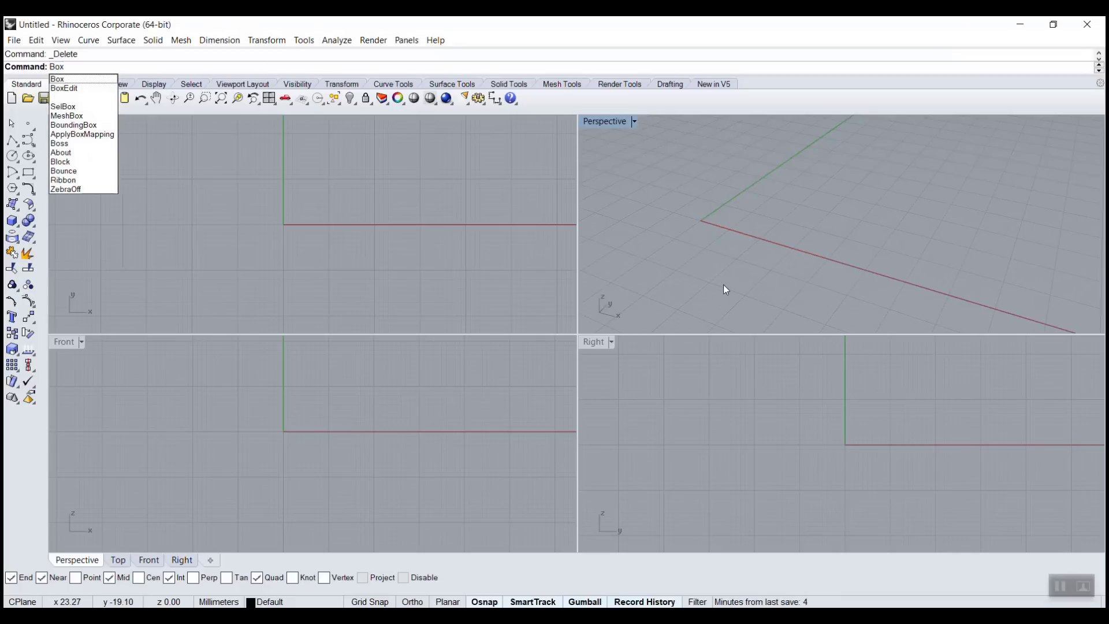
key(Return)
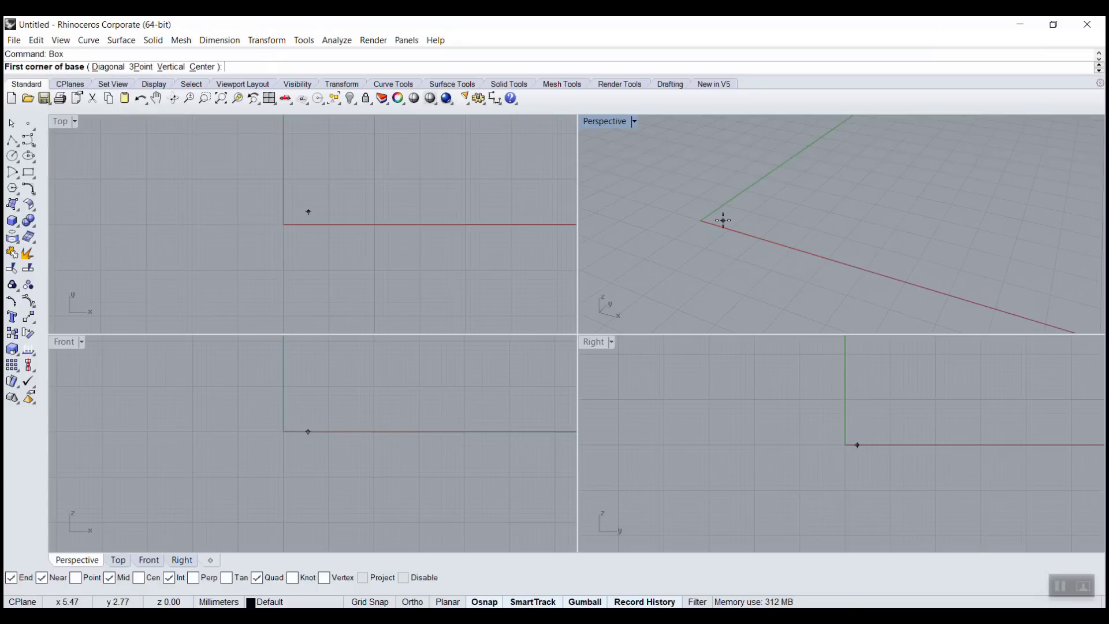
text(0)
key(Return)
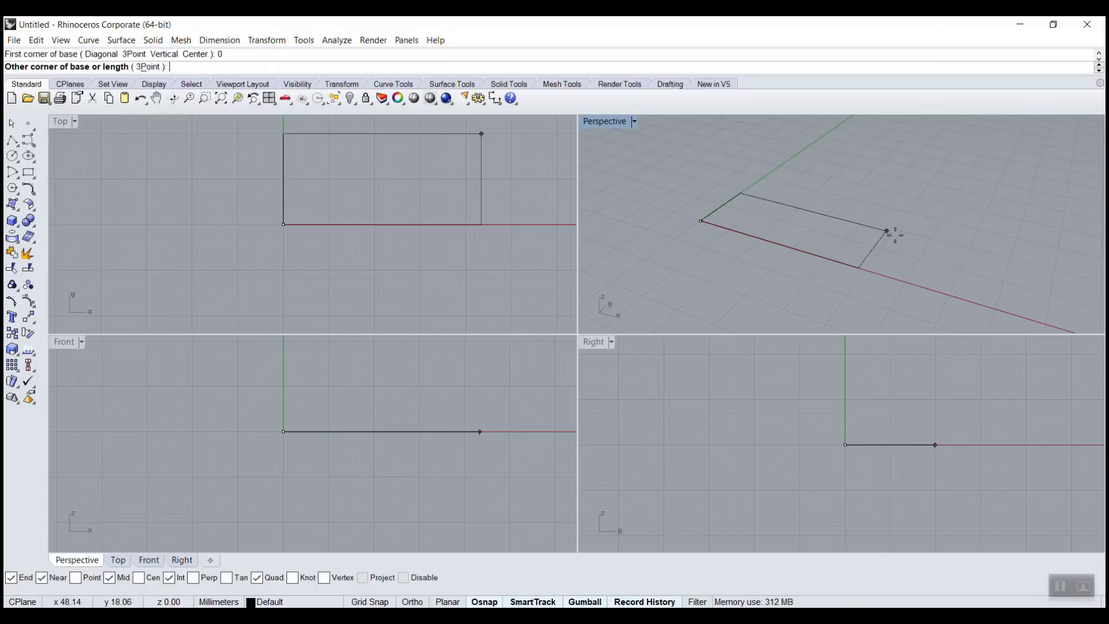
click(945, 244)
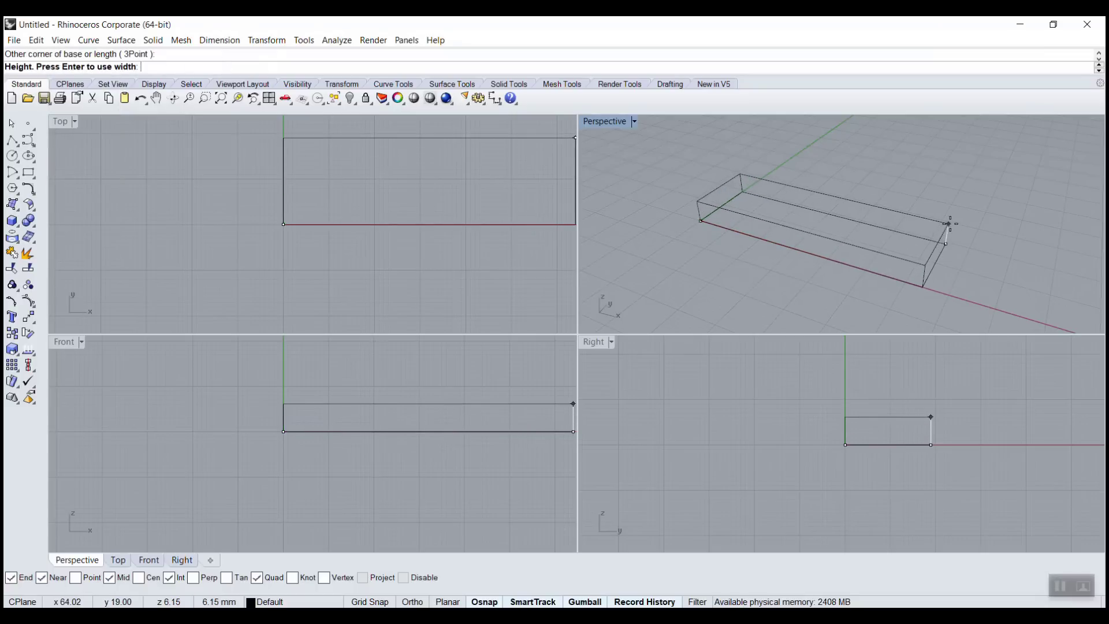
click(949, 224)
mouse_move(780, 279)
right_down()
mouse_move(655, 215)
mouse_move(804, 262)
mouse_move(782, 240)
mouse_move(792, 263)
right_up()
scroll(791, 260, down, 2)
scroll(791, 260, up, 2)
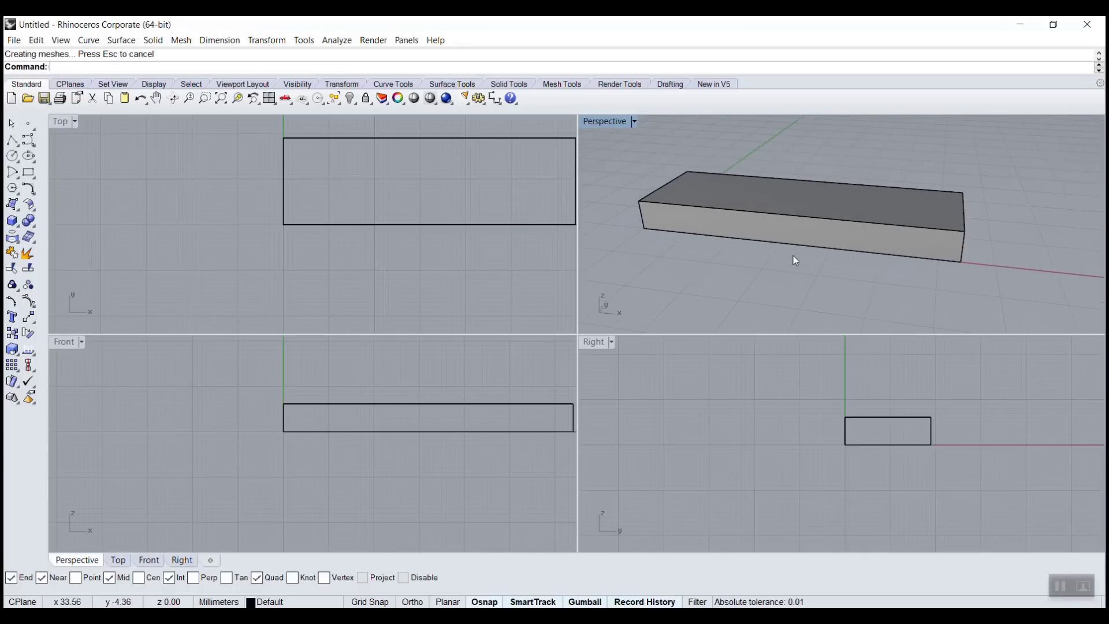
click(783, 224)
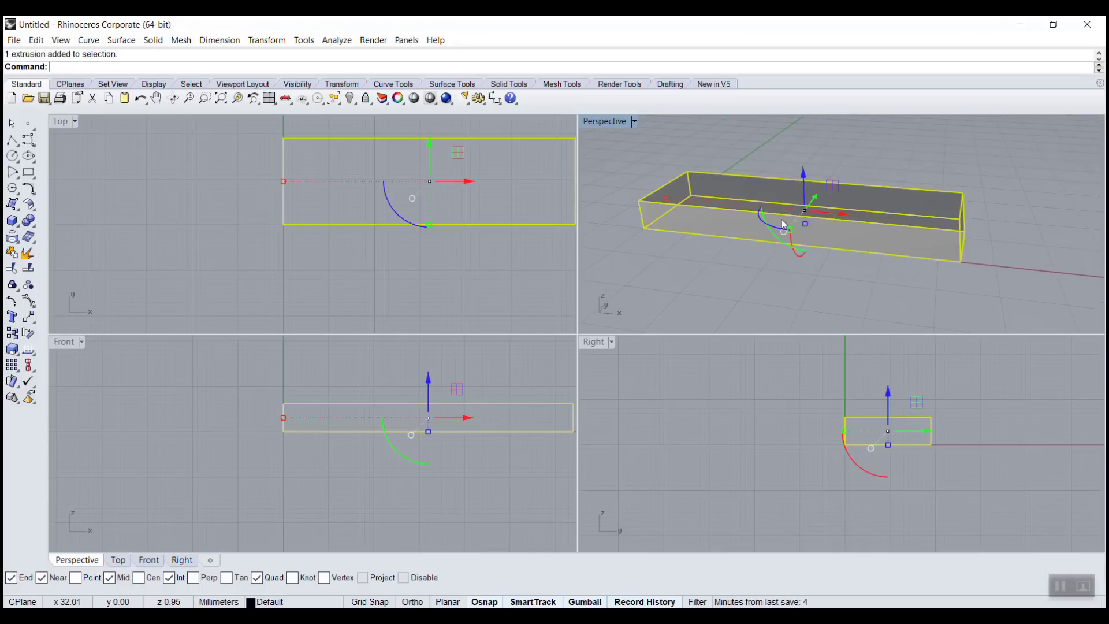
key(Delete)
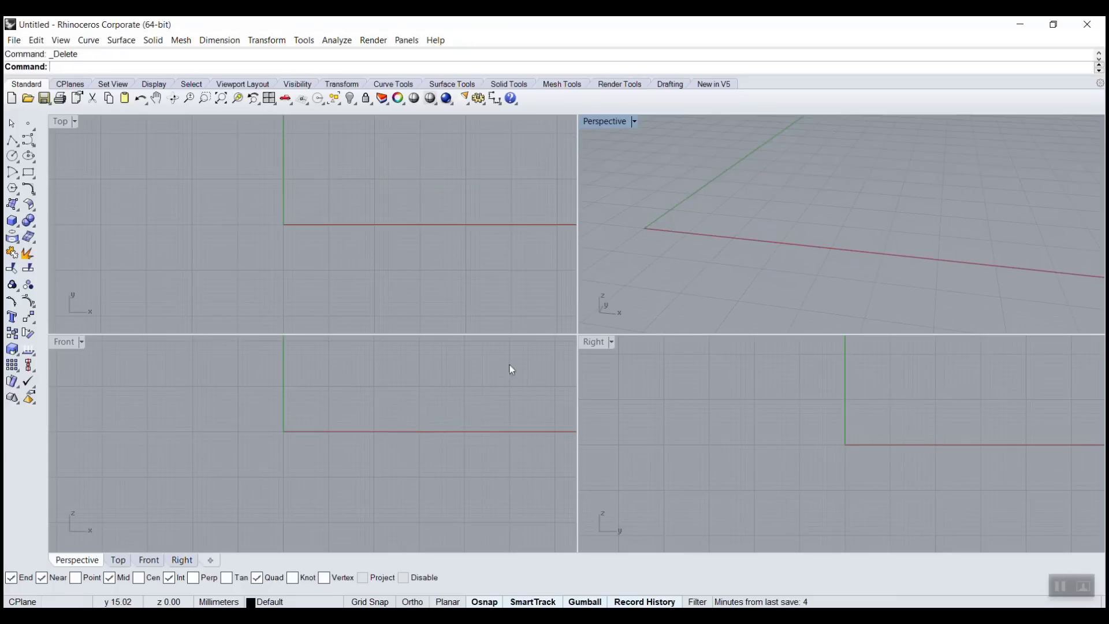
right_drag(430, 390, 426, 414)
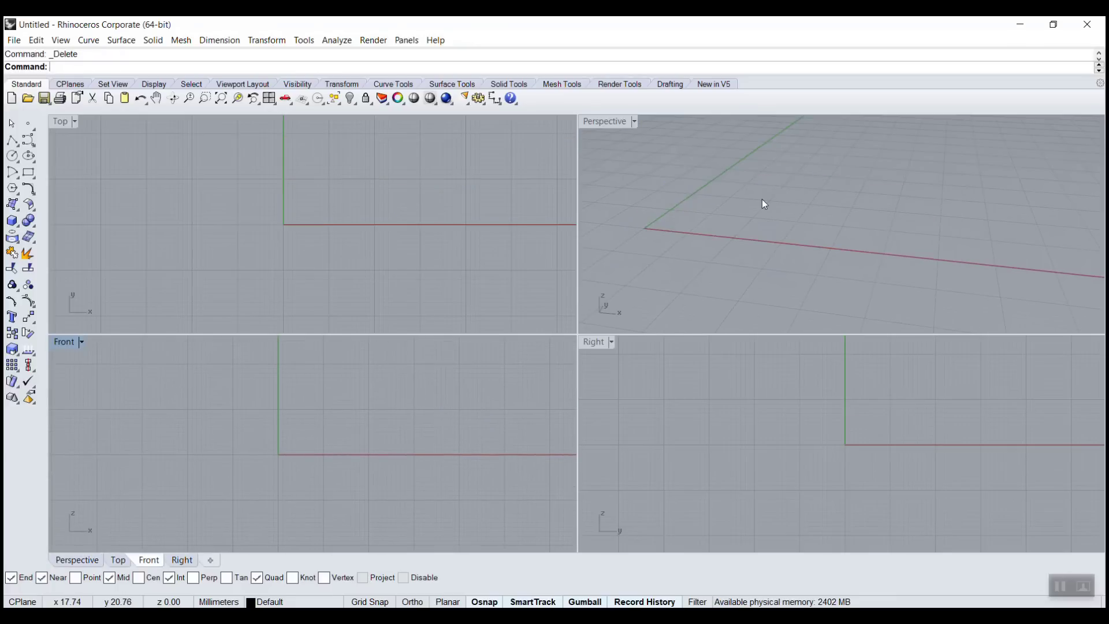
- Draw a flat box with the box command, its base straddling the origin
text(B)
key(Escape)
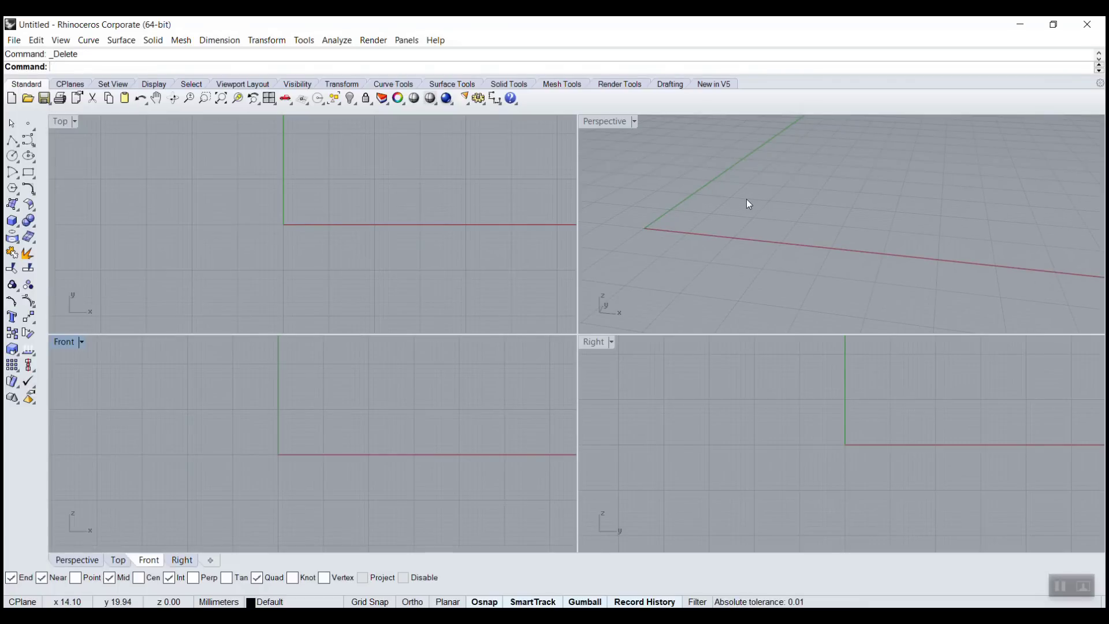
text(box)
key(Return)
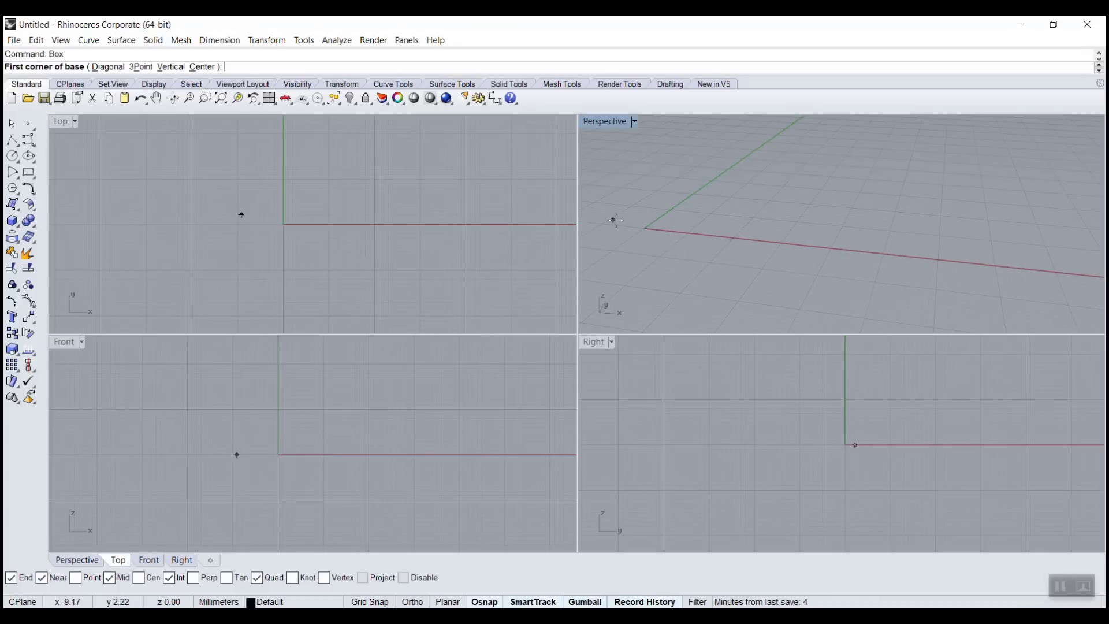
click(692, 185)
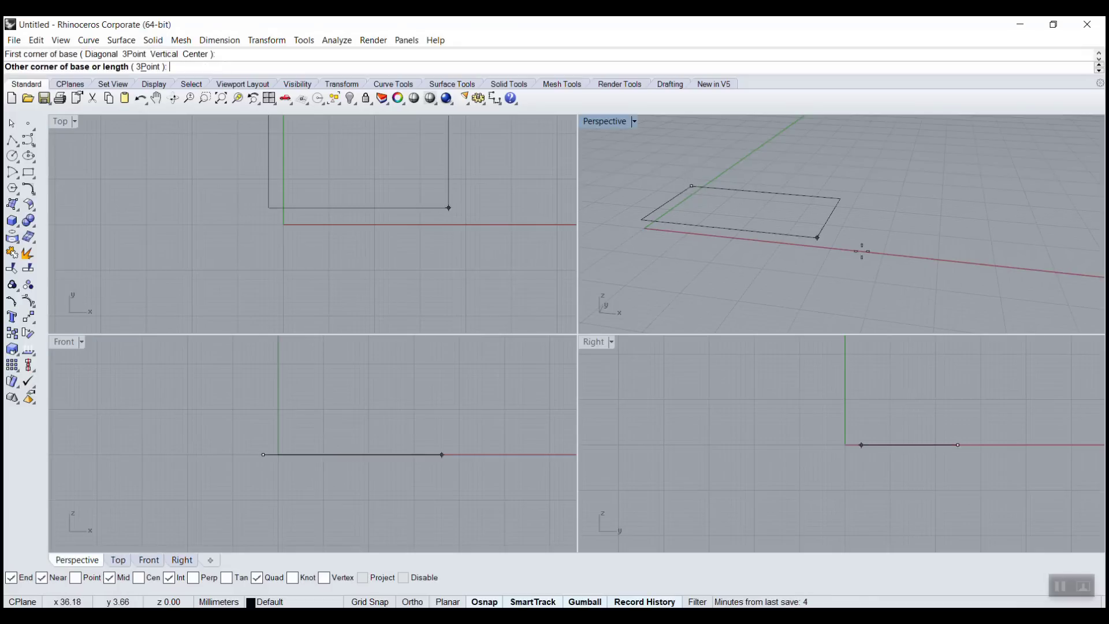
click(922, 273)
click(923, 209)
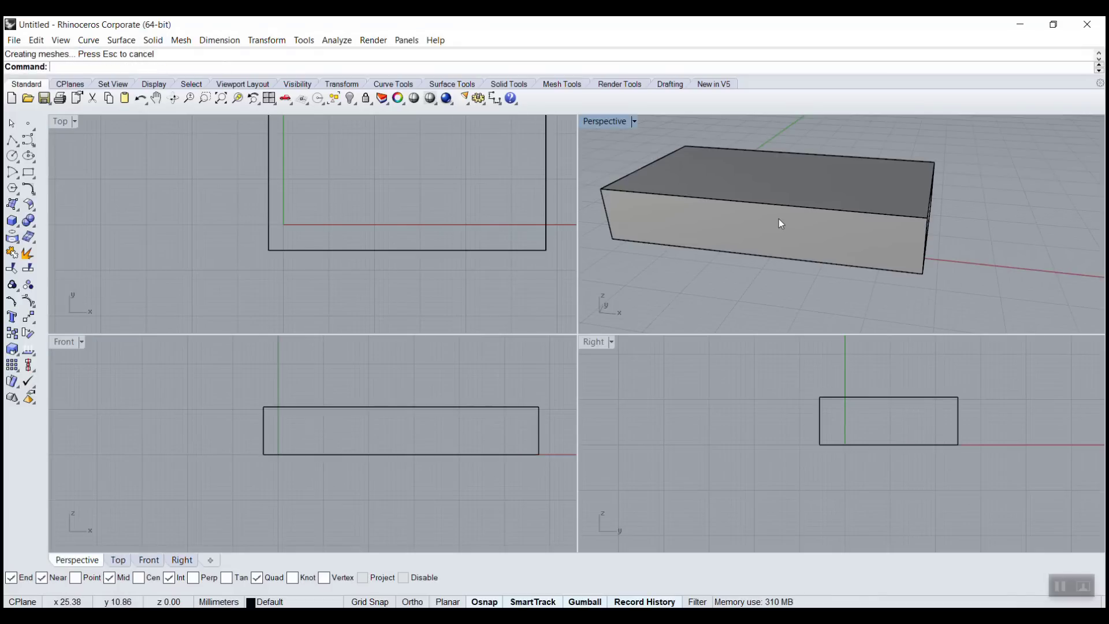
mouse_move(780, 223)
right_down()
mouse_move(827, 230)
mouse_move(728, 234)
mouse_move(800, 232)
right_up()
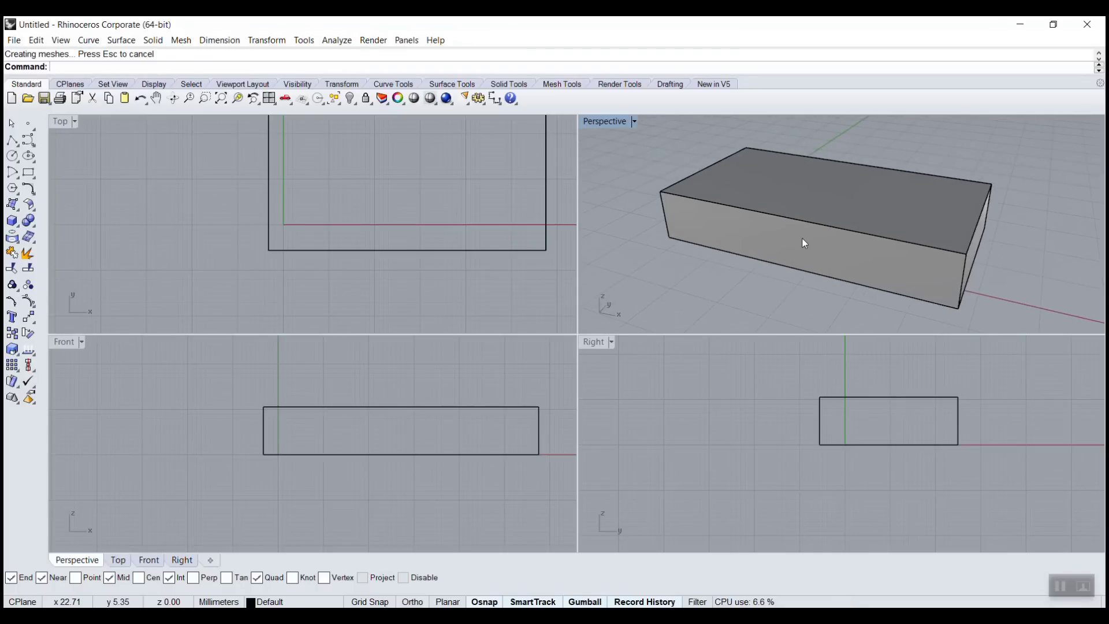
- With Quad osnap off, add a 60.8 linear dimension along the box length
text(Dim)
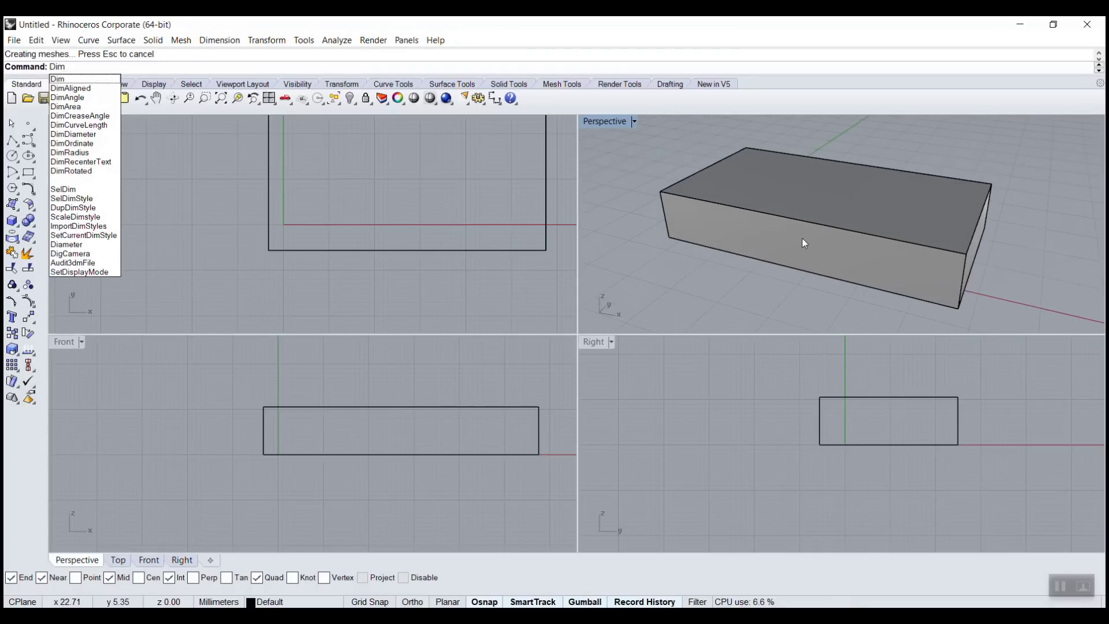
key(Return)
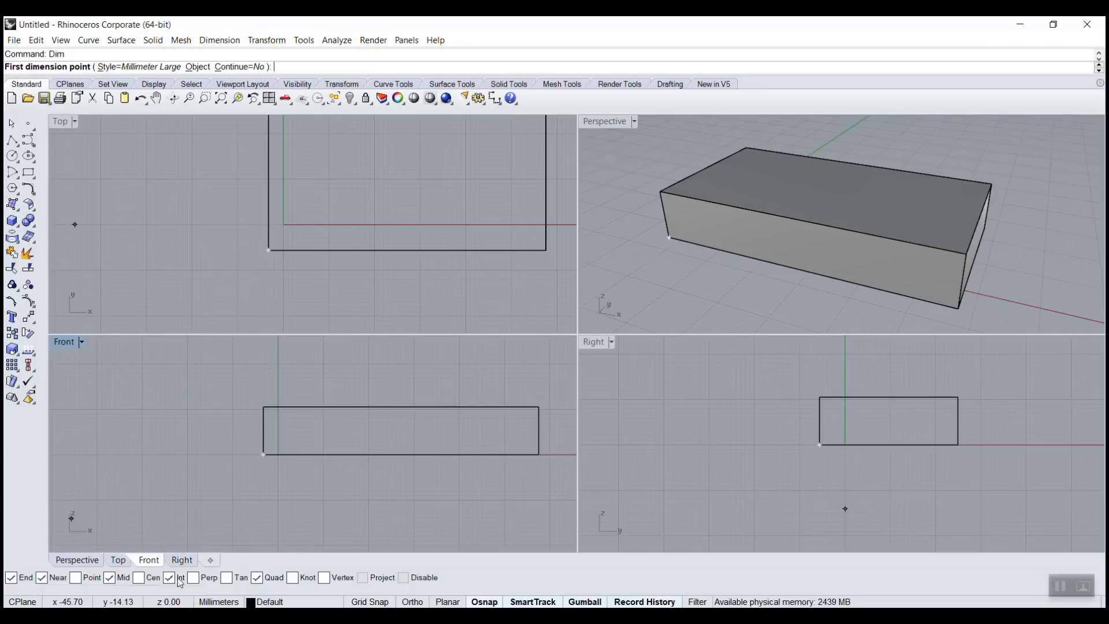
click(257, 578)
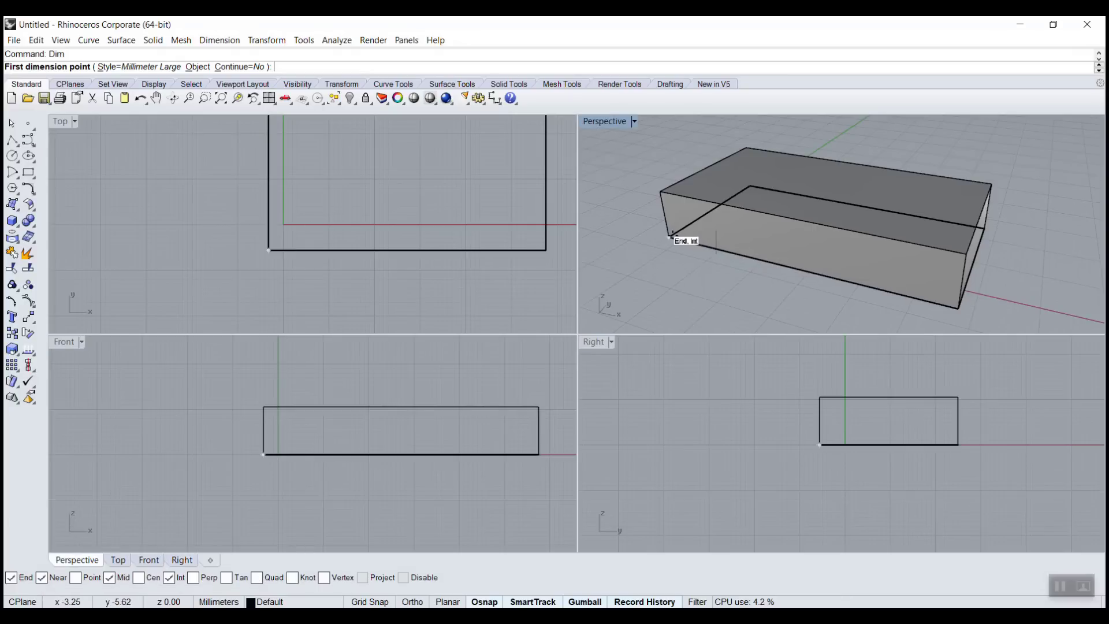
click(668, 235)
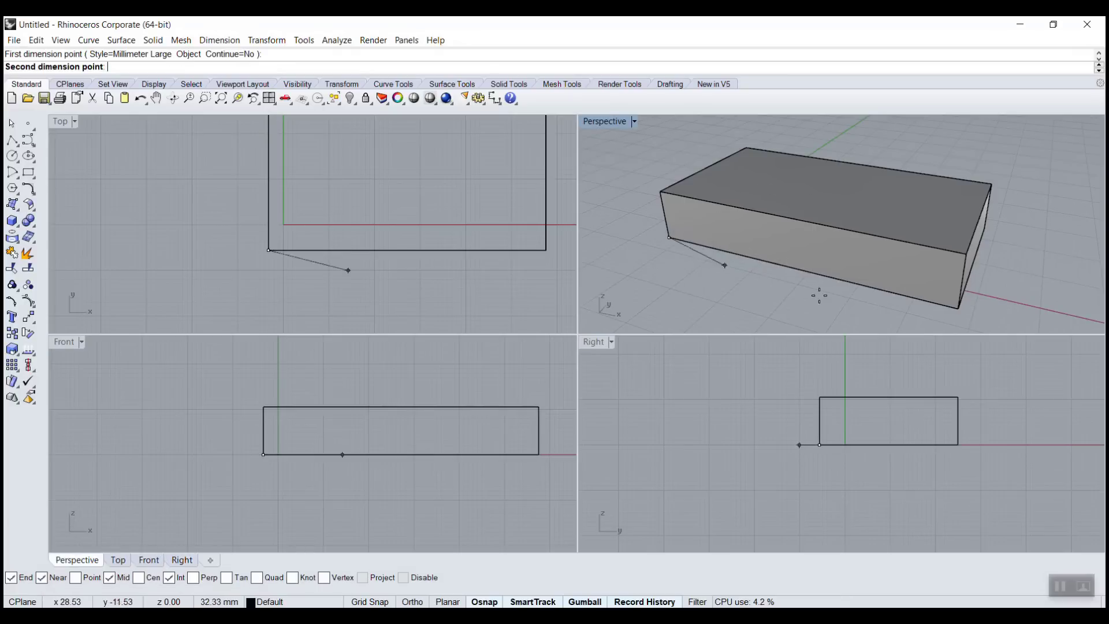
click(957, 308)
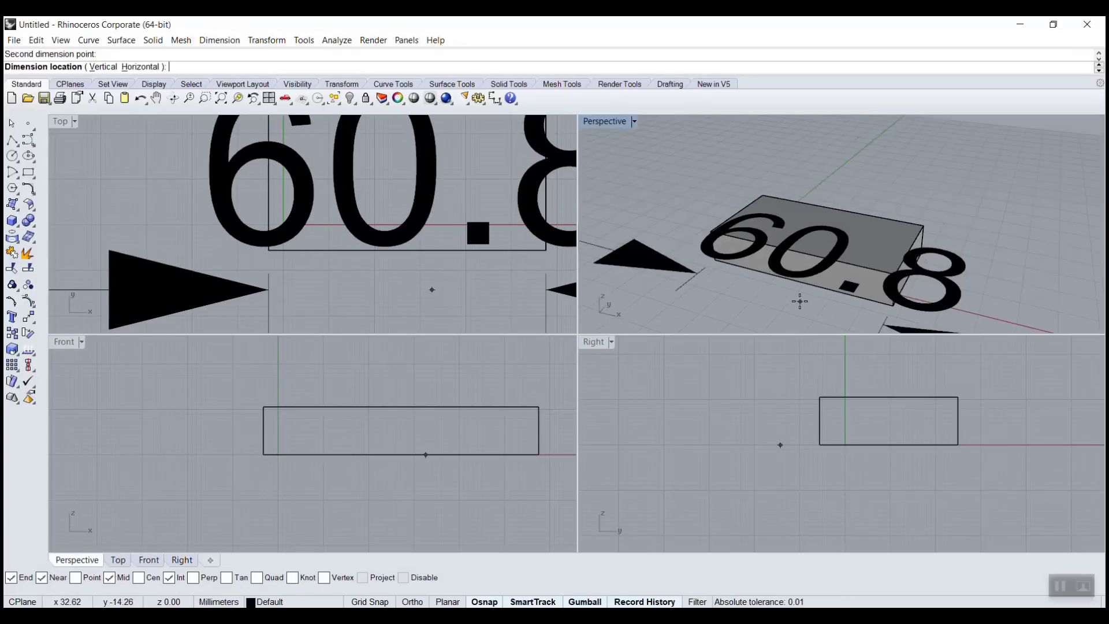
click(866, 217)
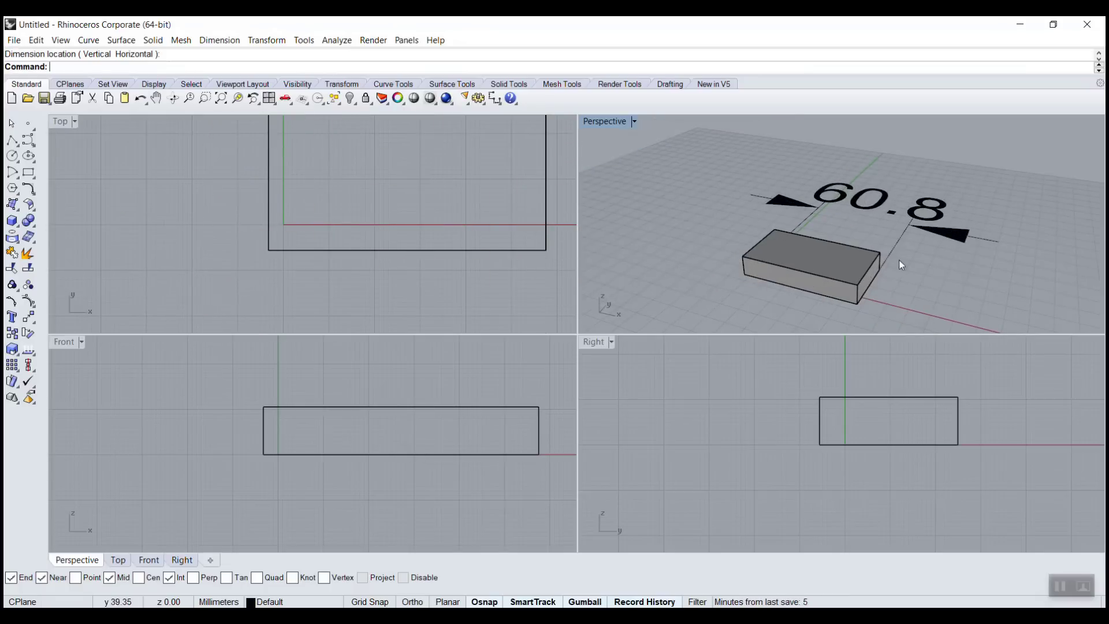
scroll(808, 231, up, 2)
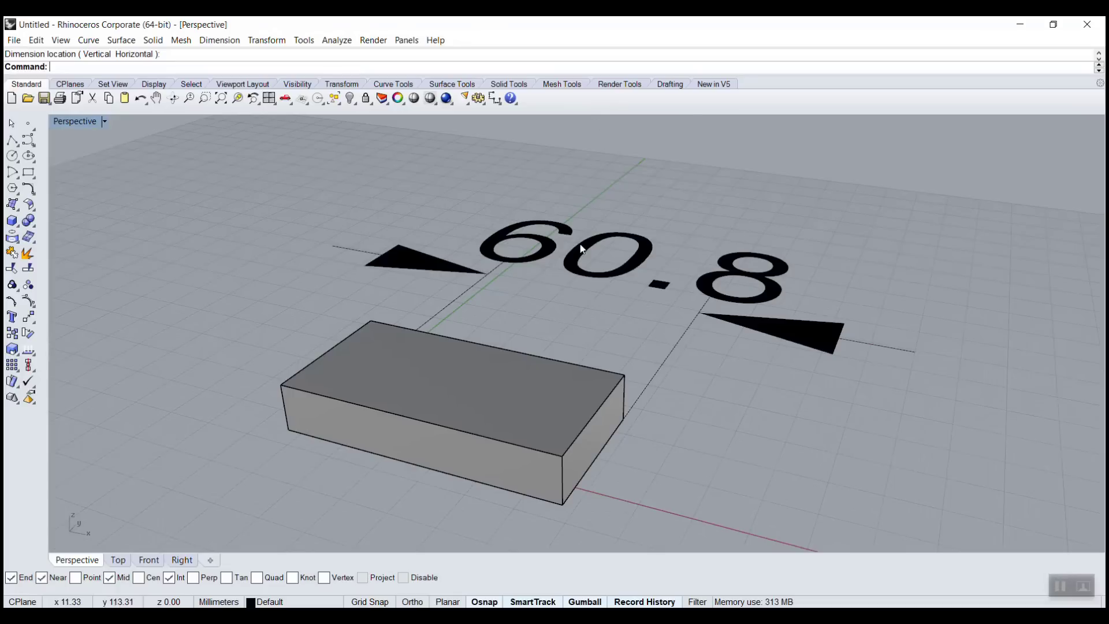
right_drag(581, 248, 584, 247)
- Add a 30.6 dimension across the box width
key(Return)
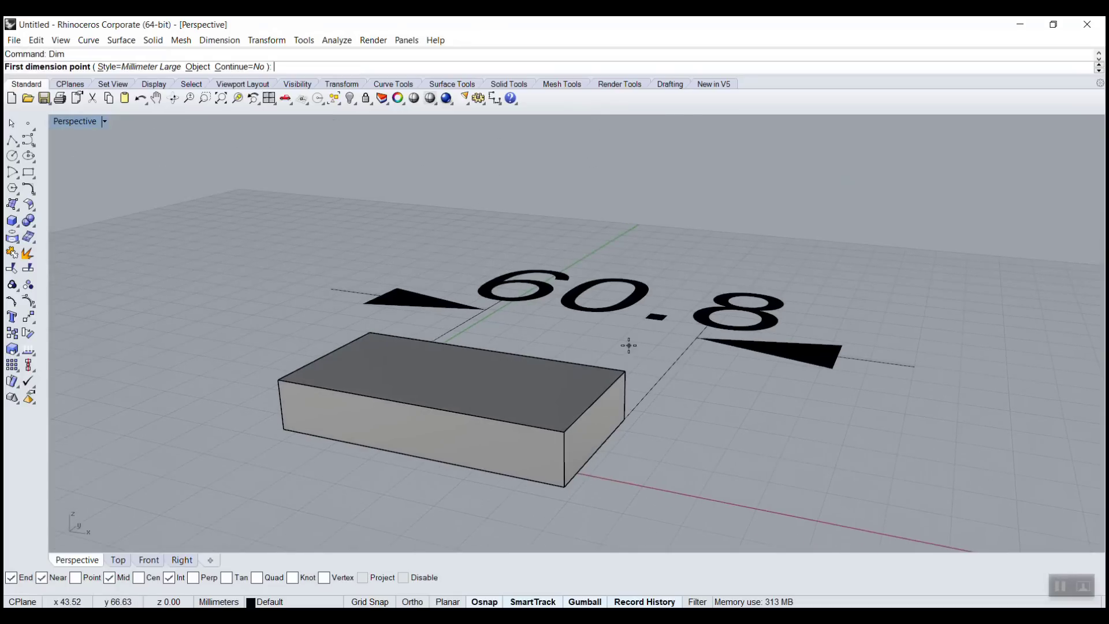
click(618, 426)
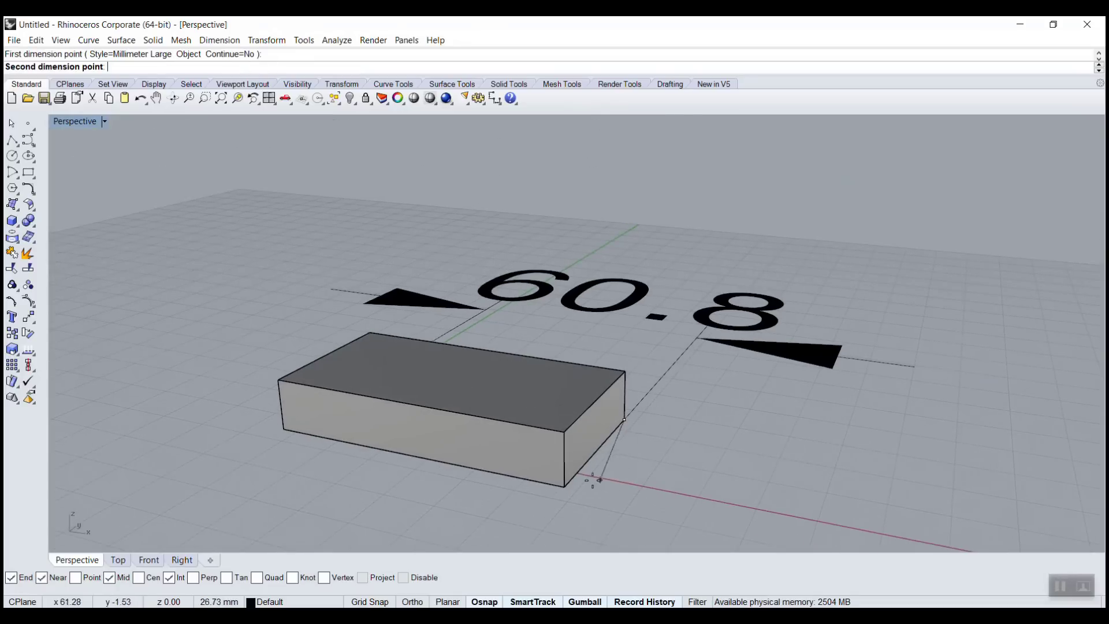
click(584, 495)
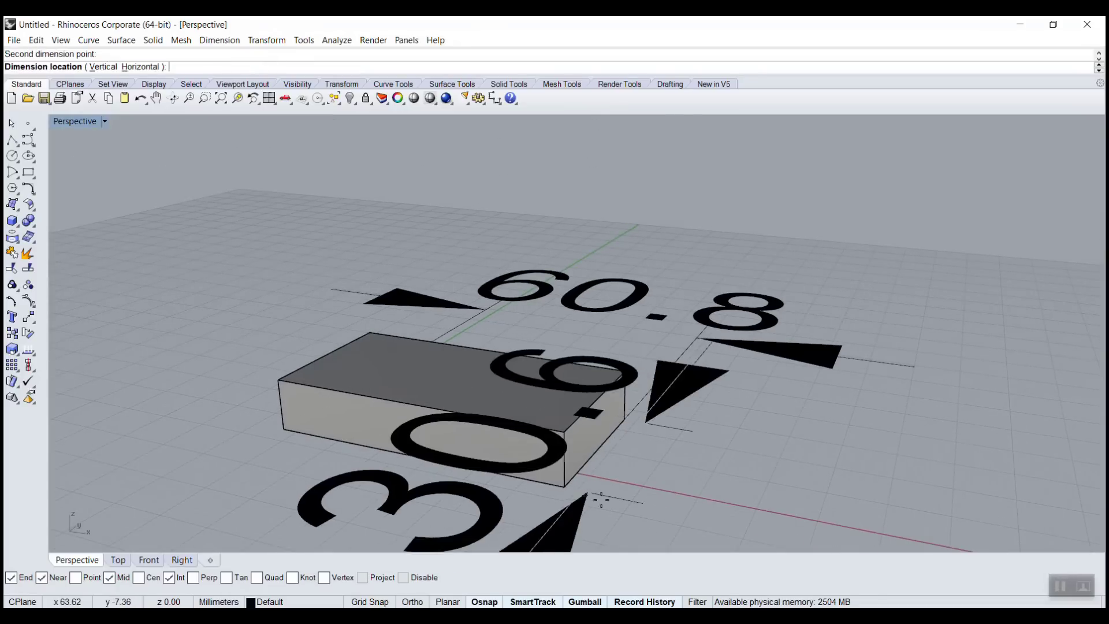
click(875, 527)
scroll(812, 407, down, 3)
scroll(807, 406, up, 3)
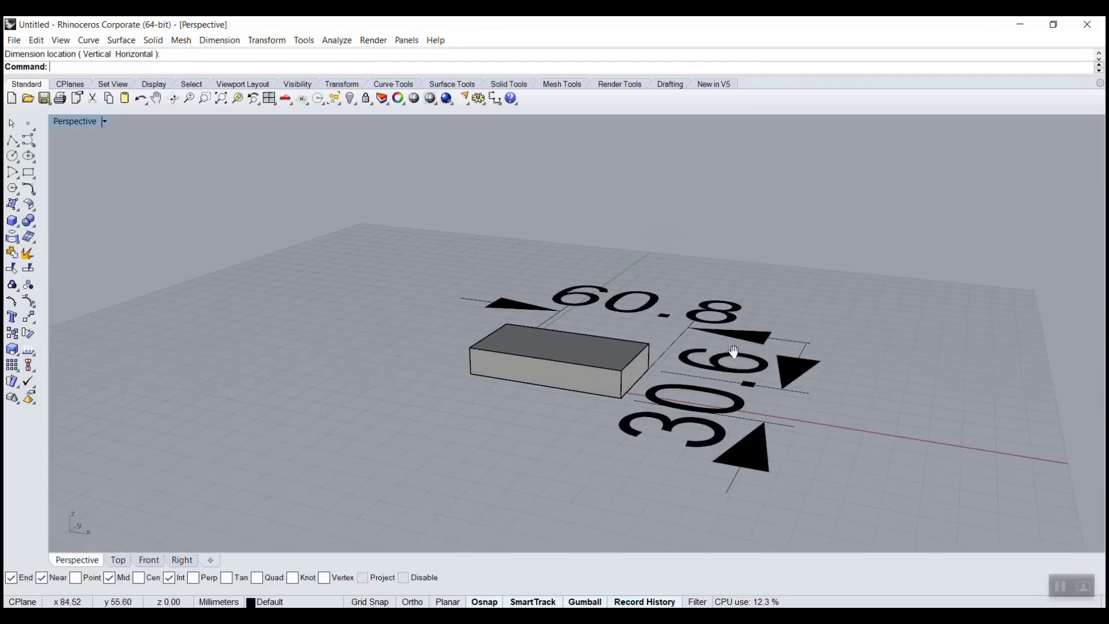
- Toggle Perspective between maximized and four-view, then select the box and 60.8 dimension
double_click(82, 124)
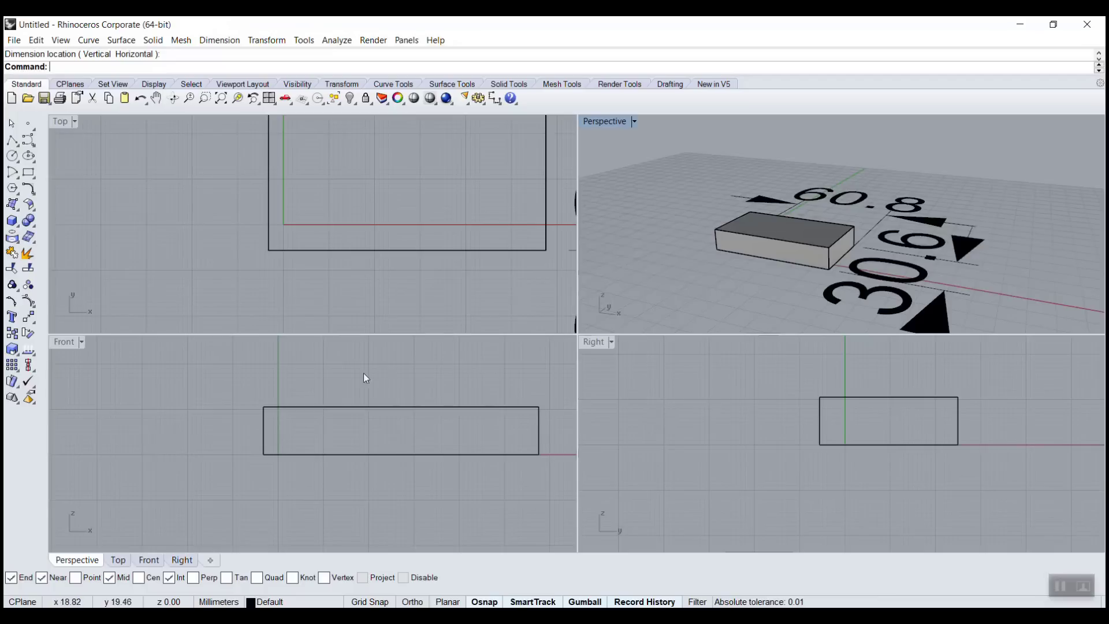
double_click(617, 124)
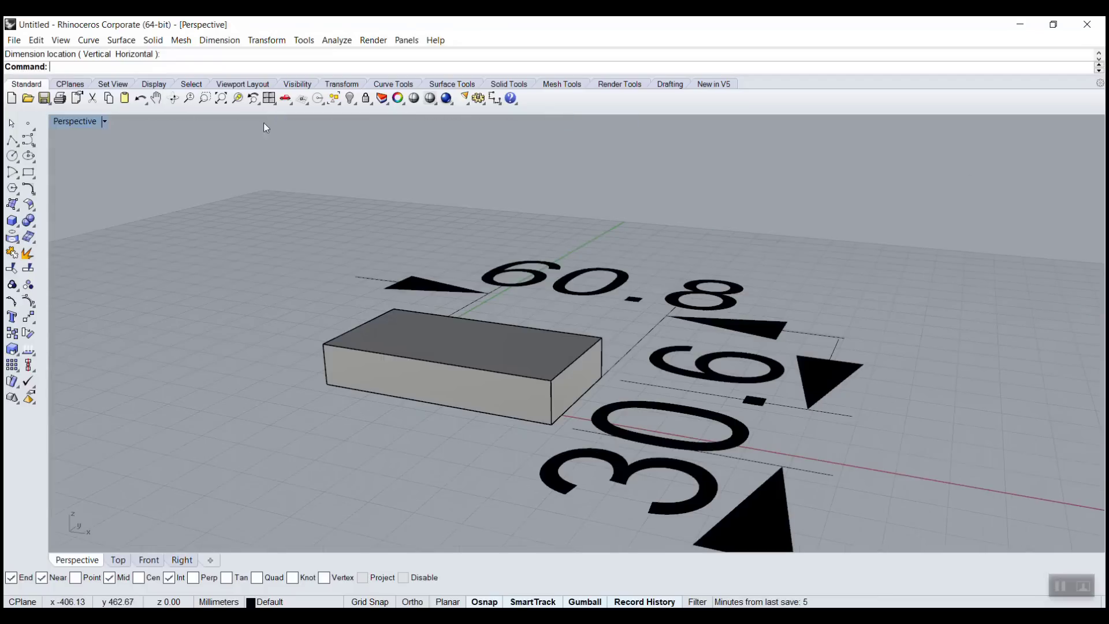
double_click(84, 122)
double_click(602, 121)
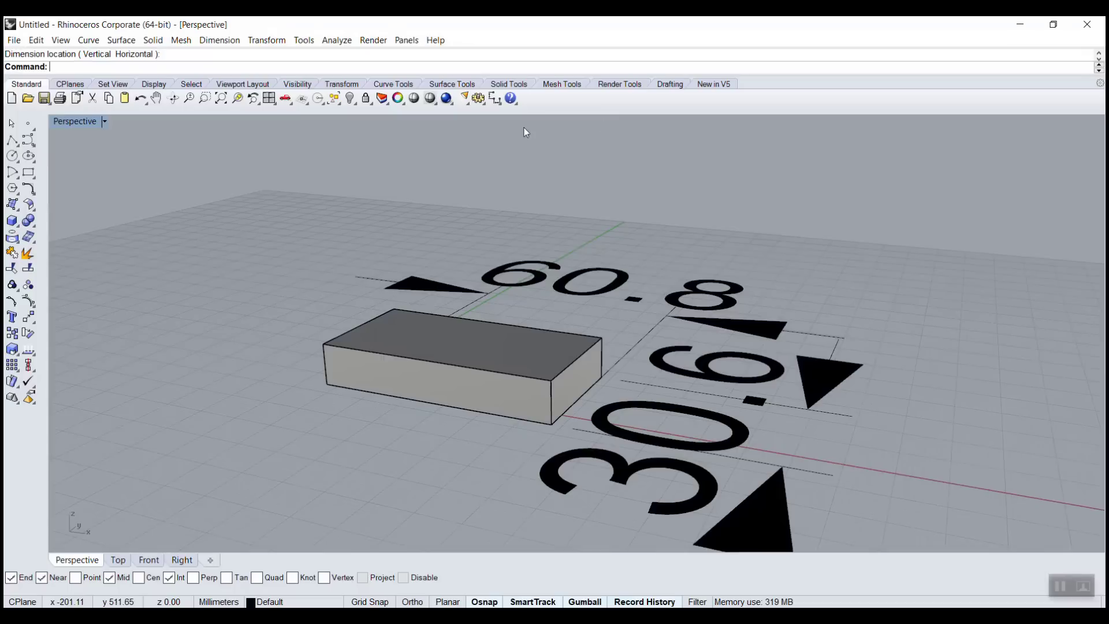
double_click(94, 124)
right_drag(776, 263, 750, 227)
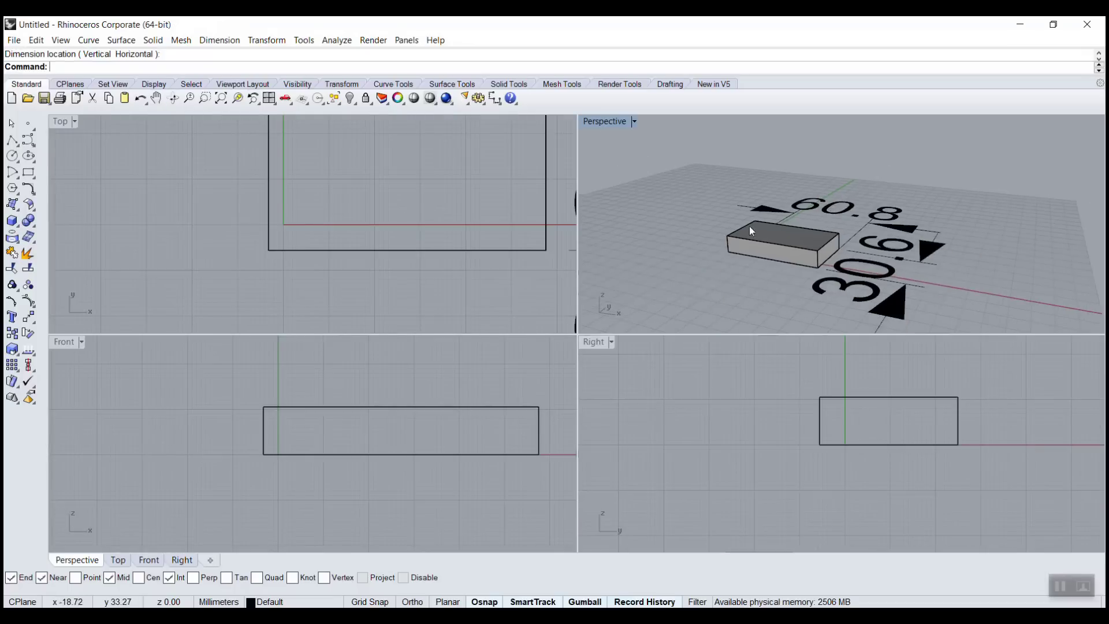
key(ctrl+a)
- Delete the box and the 60.8 dimension, leaving the Perspective view maximized
key(Delete)
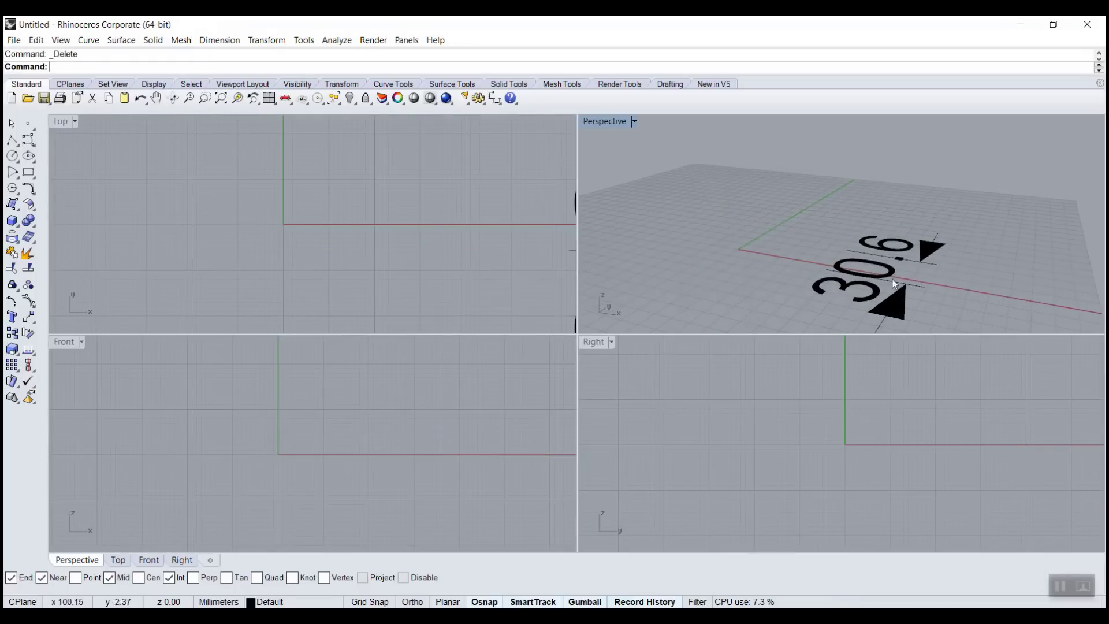
right_drag(809, 259, 842, 240)
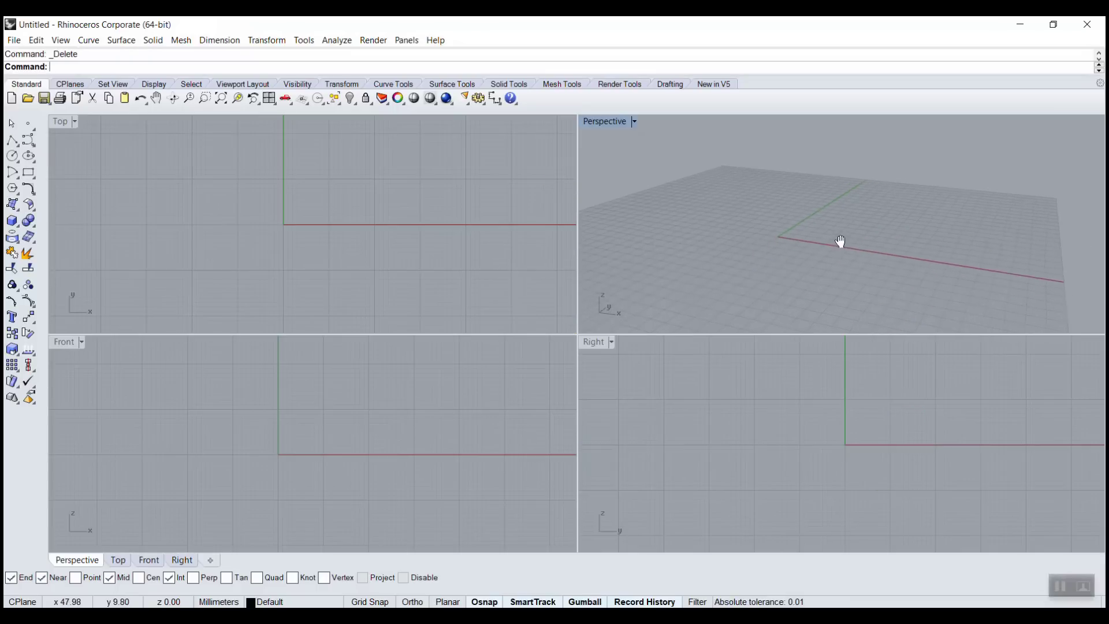
double_click(605, 129)
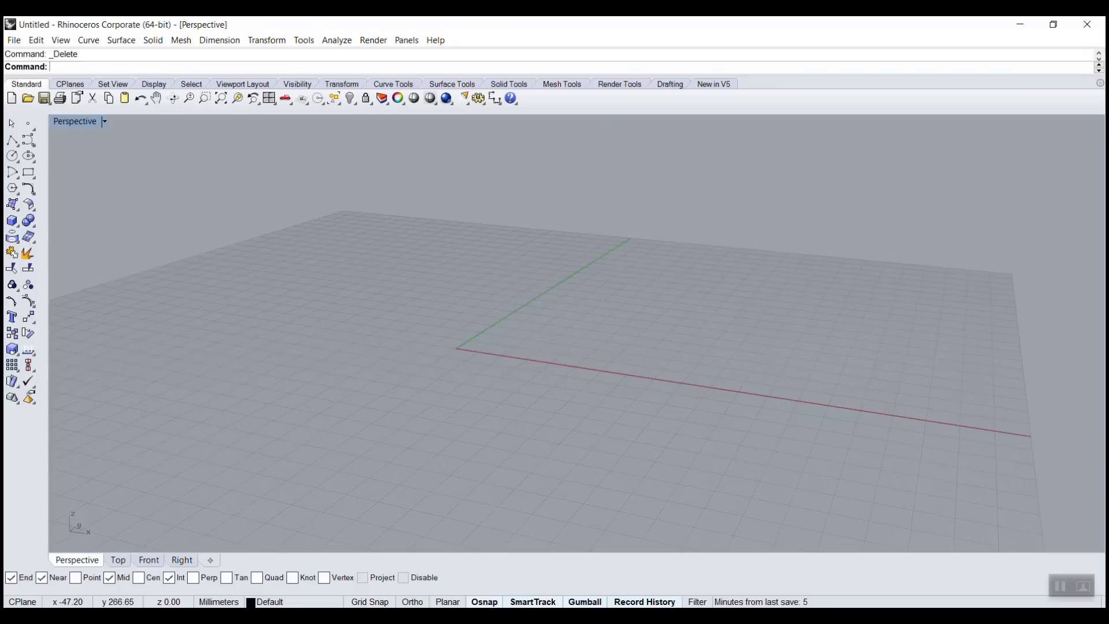
- Create an 80 by 15 by 8 box with its first corner at the origin
text(Box)
key(Return)
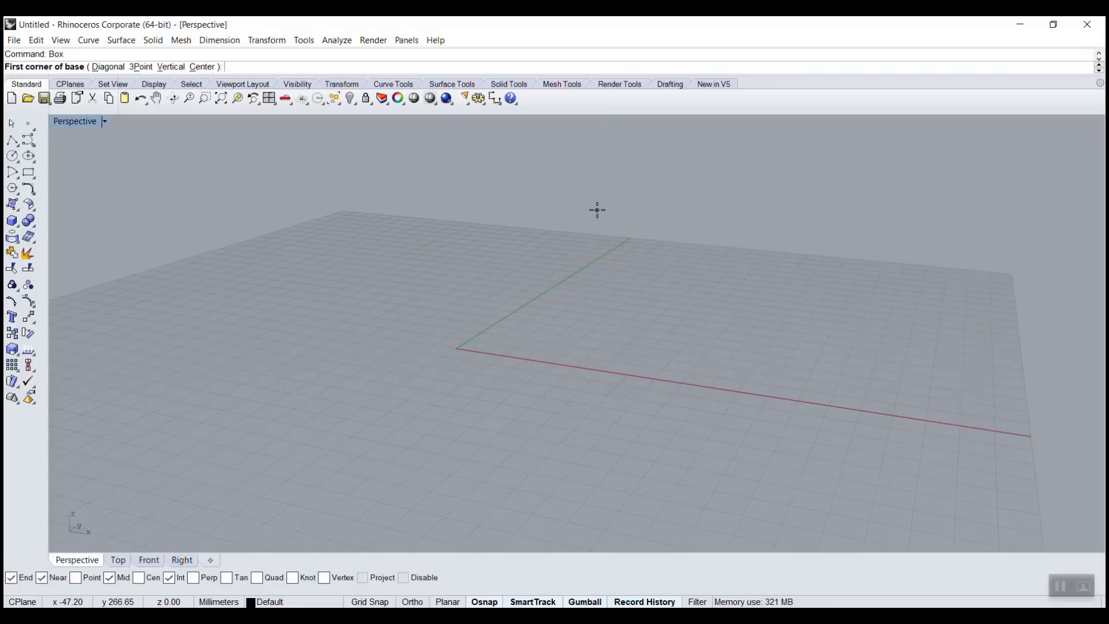
key(Return)
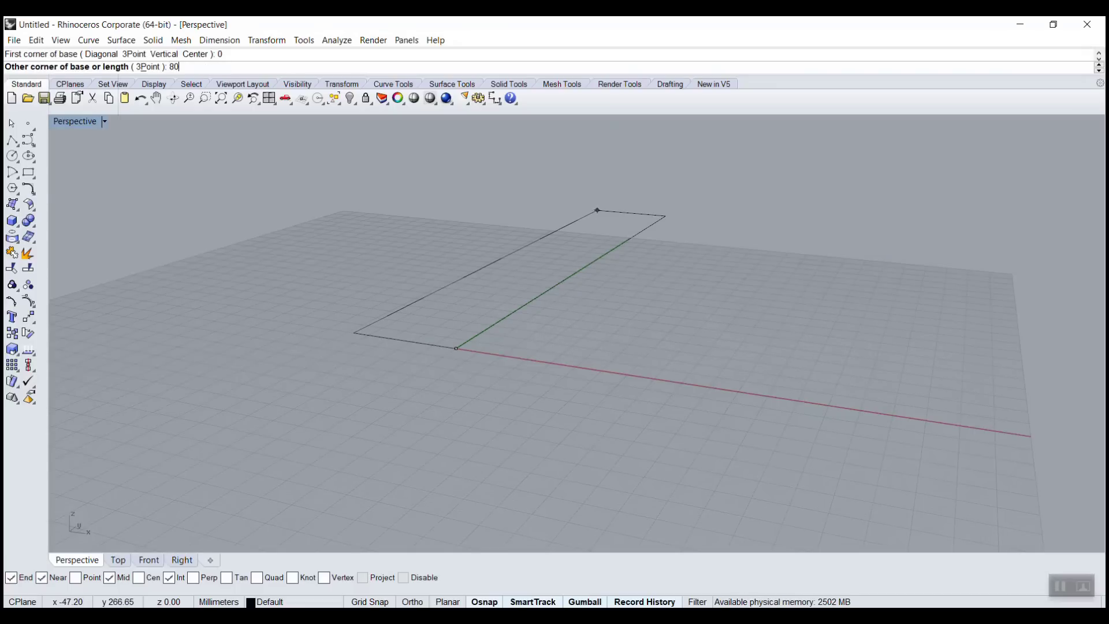
key(Return)
text(15)
key(Return)
key(Return)
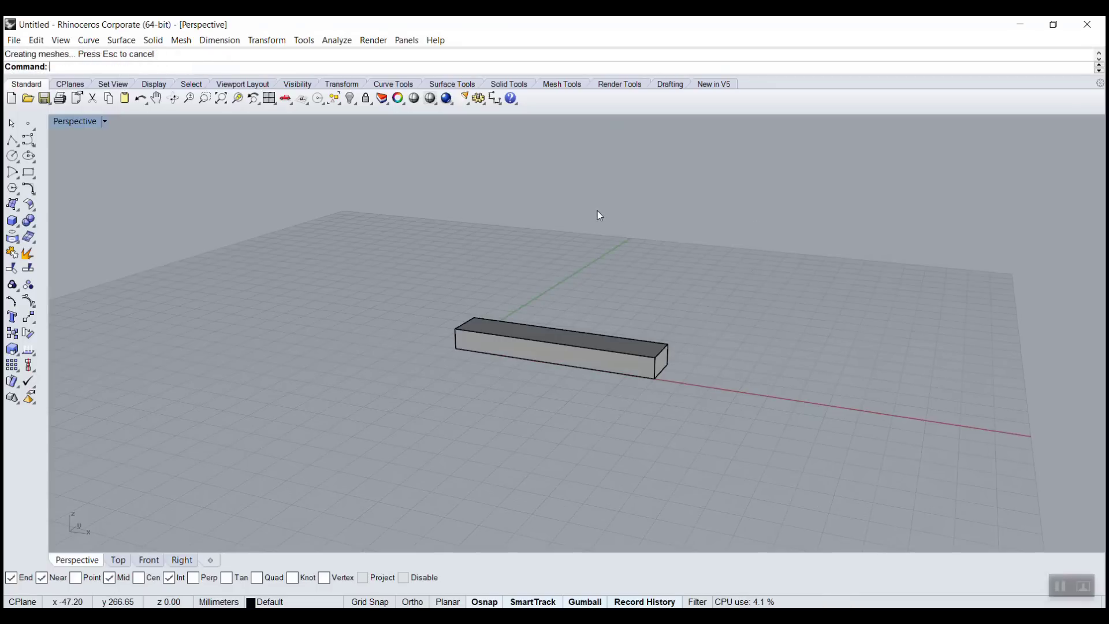
scroll(597, 219, up, 3)
text(Dim)
key(Return)
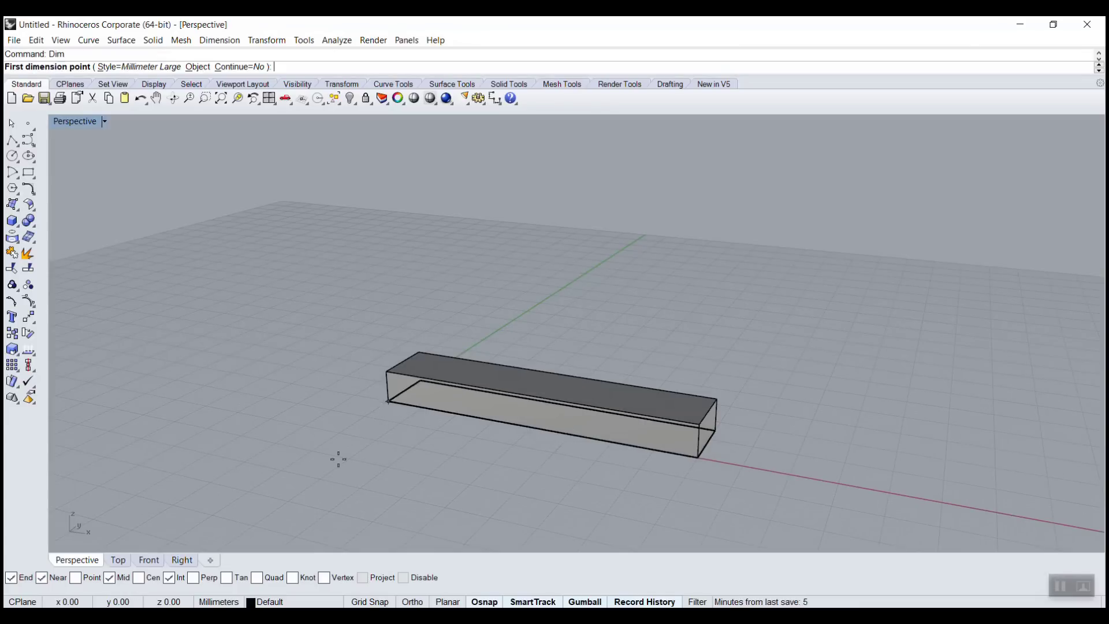
- Dimension the box's length, width and height (80.0, 15.0, 8.0) at its corners
click(388, 400)
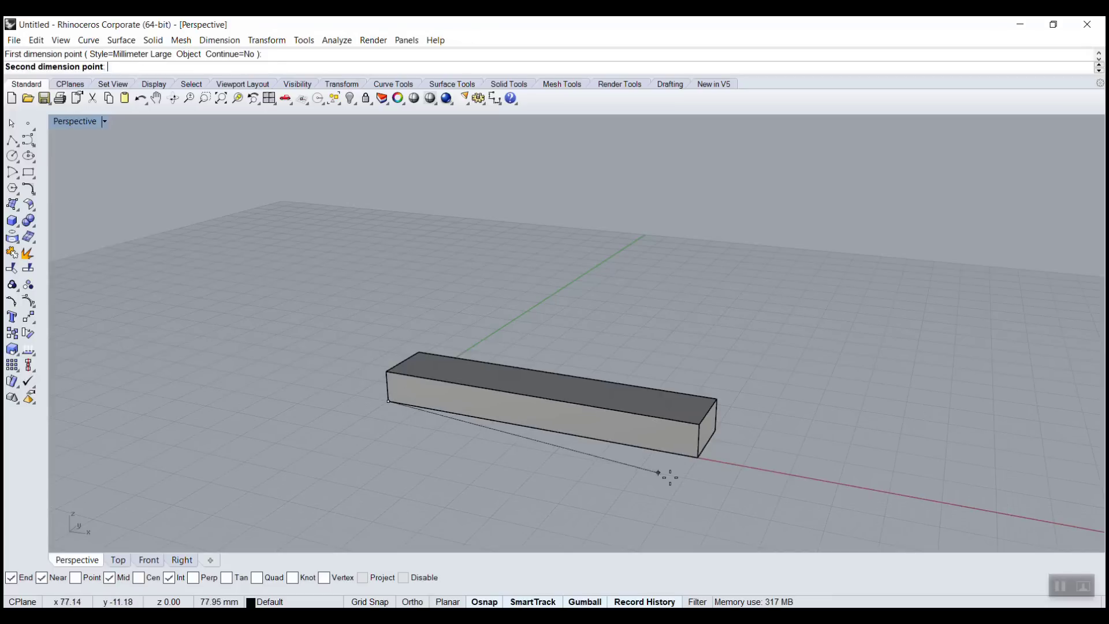
click(700, 458)
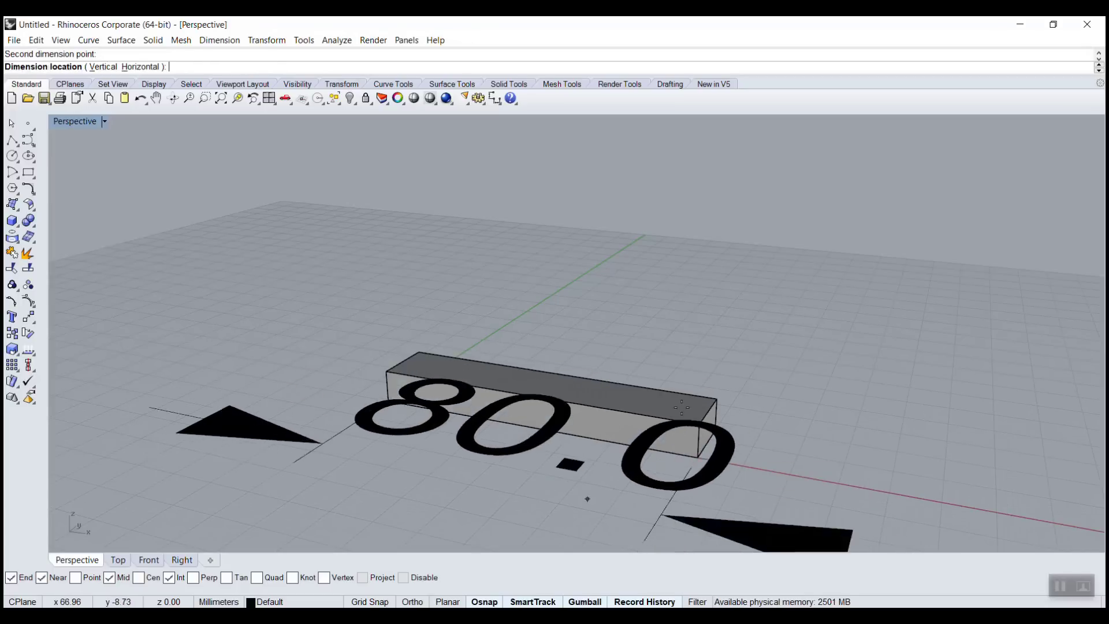
click(769, 388)
key(Return)
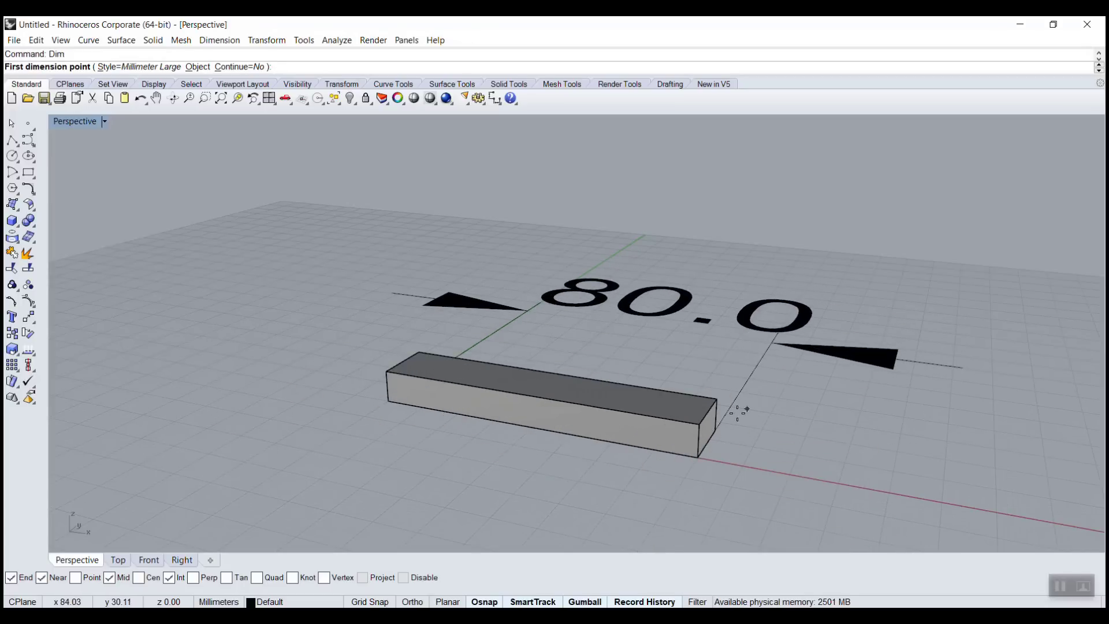
click(715, 431)
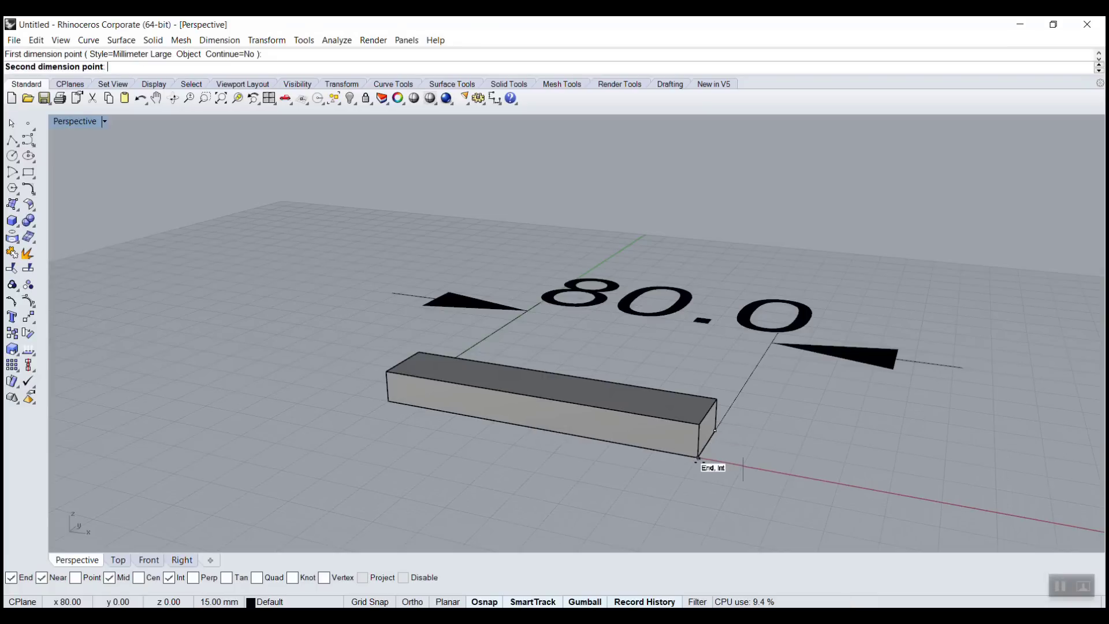
click(698, 458)
click(960, 508)
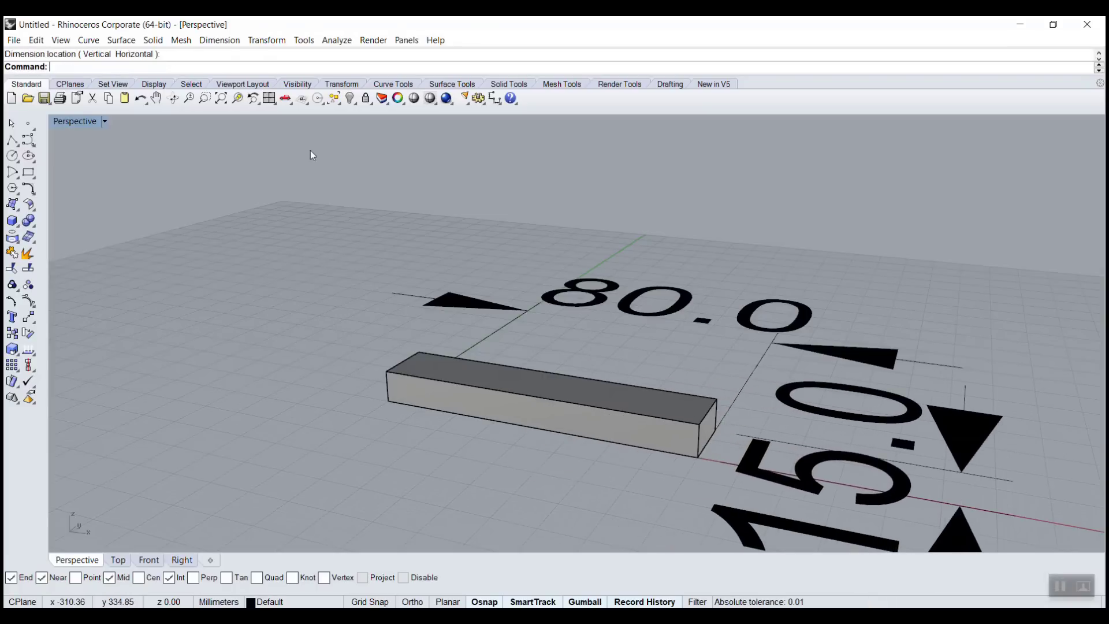
double_click(73, 121)
key(Return)
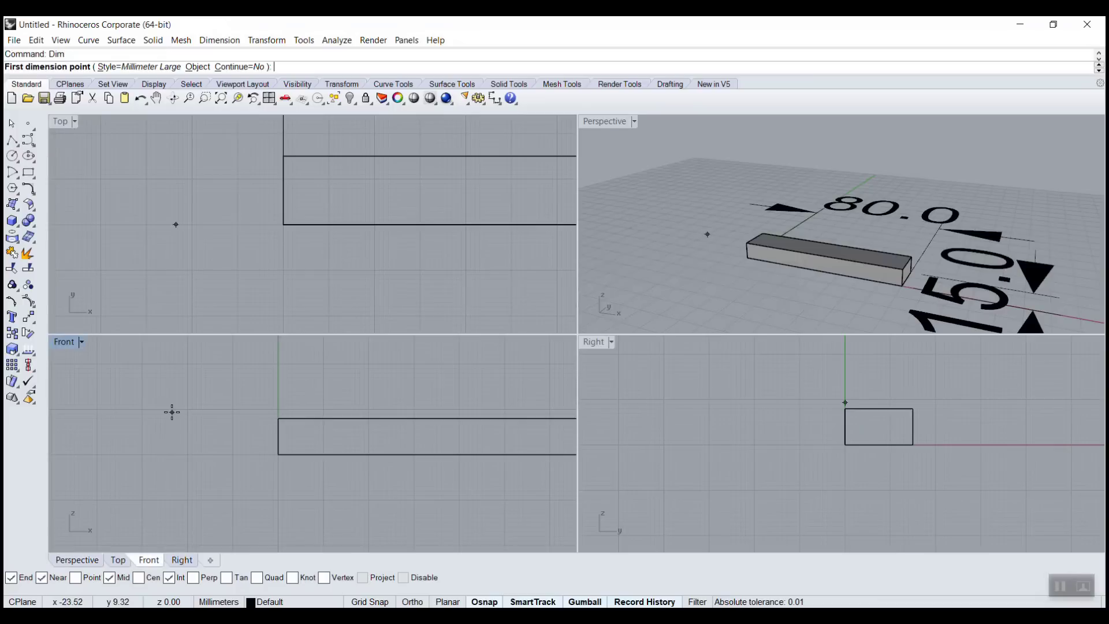
click(280, 420)
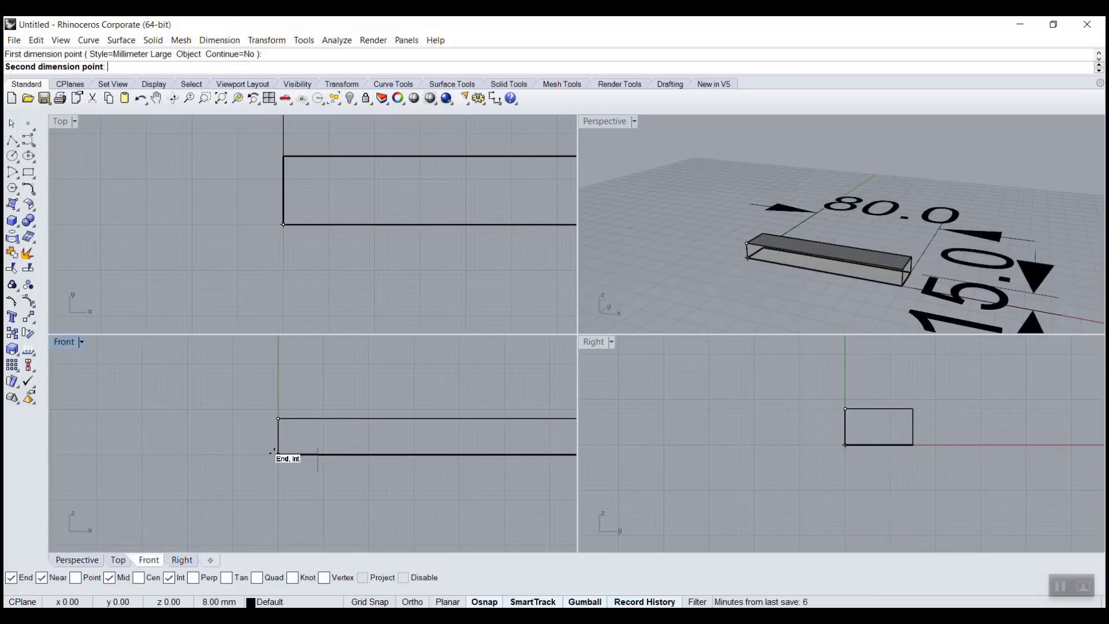
click(275, 453)
click(217, 440)
- Window-select the box with its three dimensions and delete them
scroll(734, 304, down, 5)
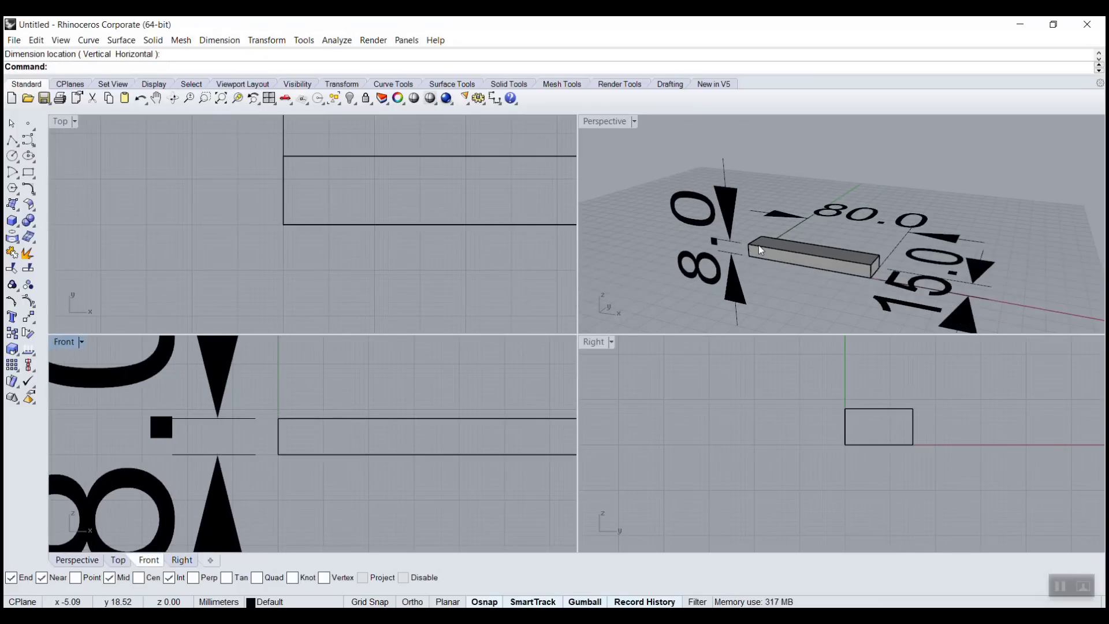
drag(640, 177, 1017, 358)
key(Delete)
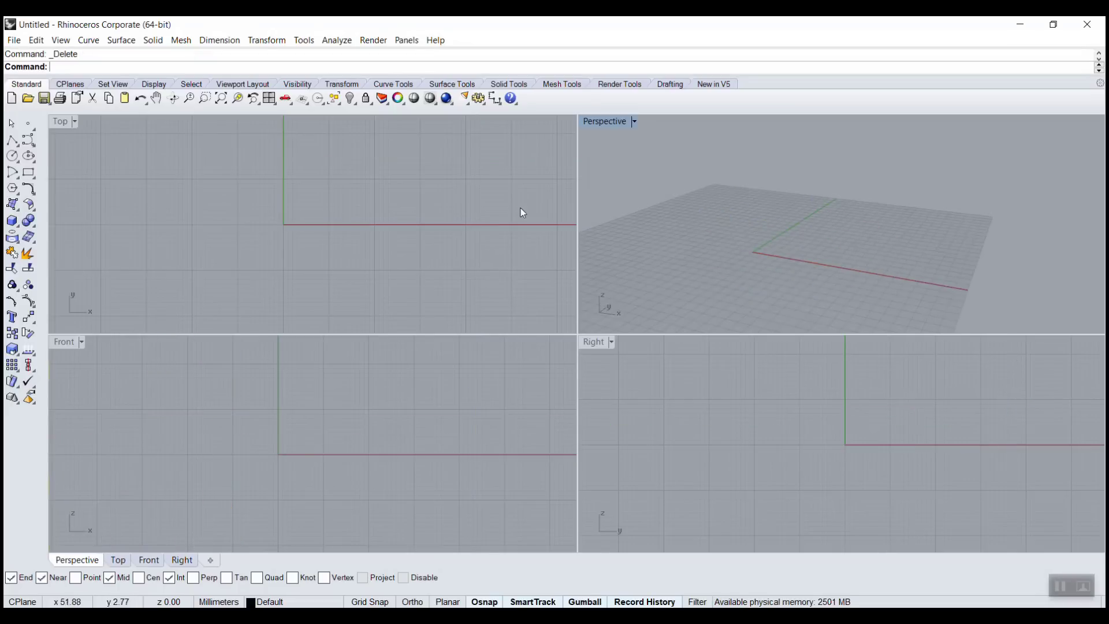
- Draw a larger flat box on the ground plane in the maximized Perspective view
double_click(591, 123)
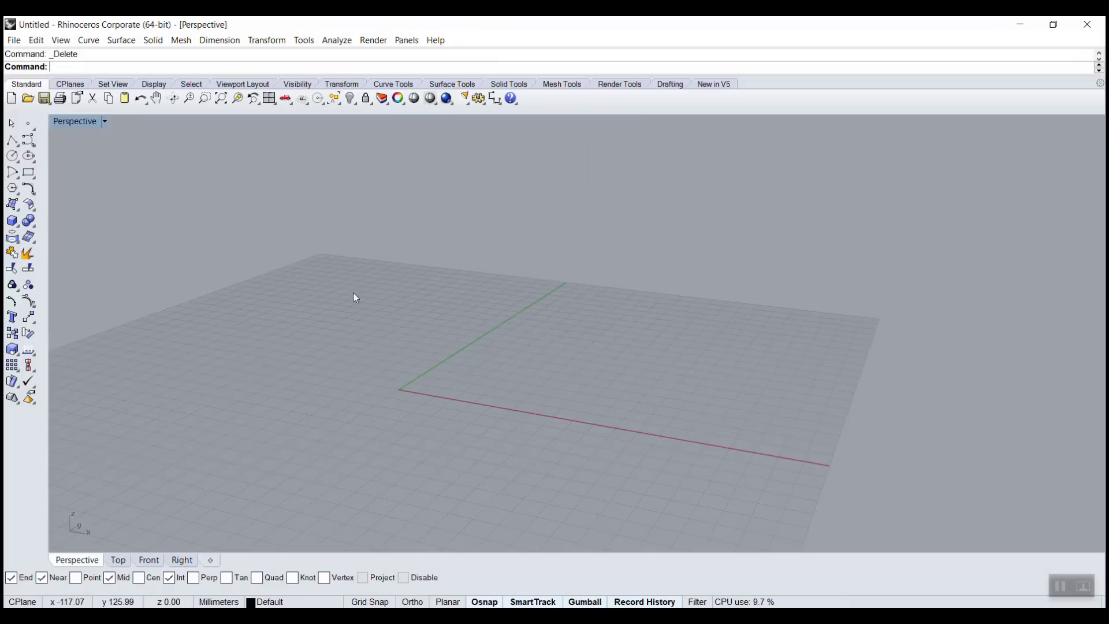
text(Box)
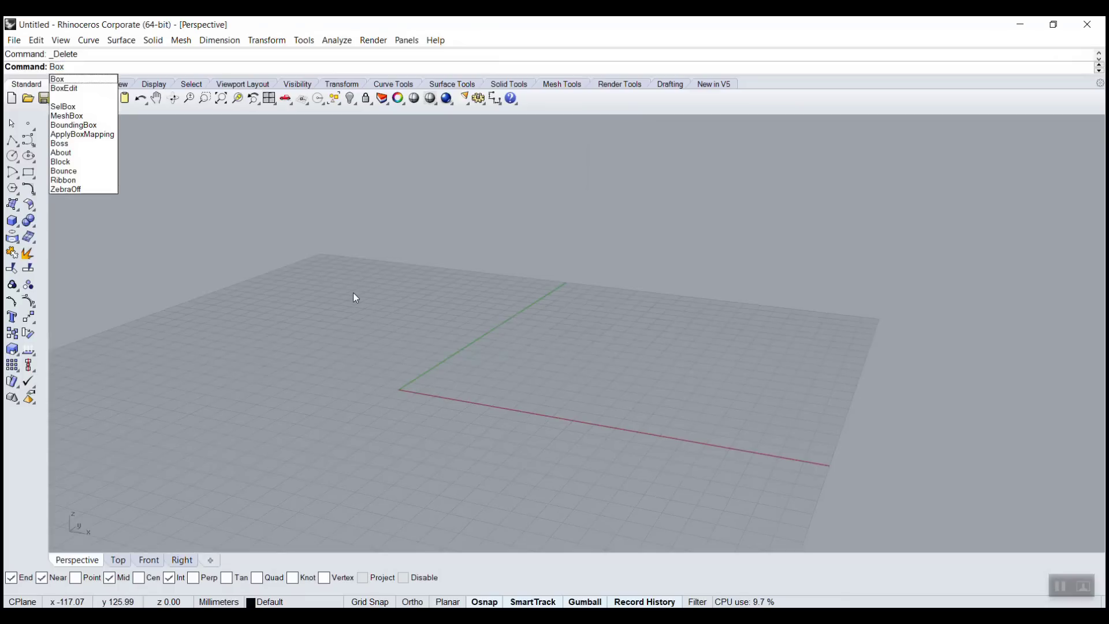
key(Return)
click(278, 369)
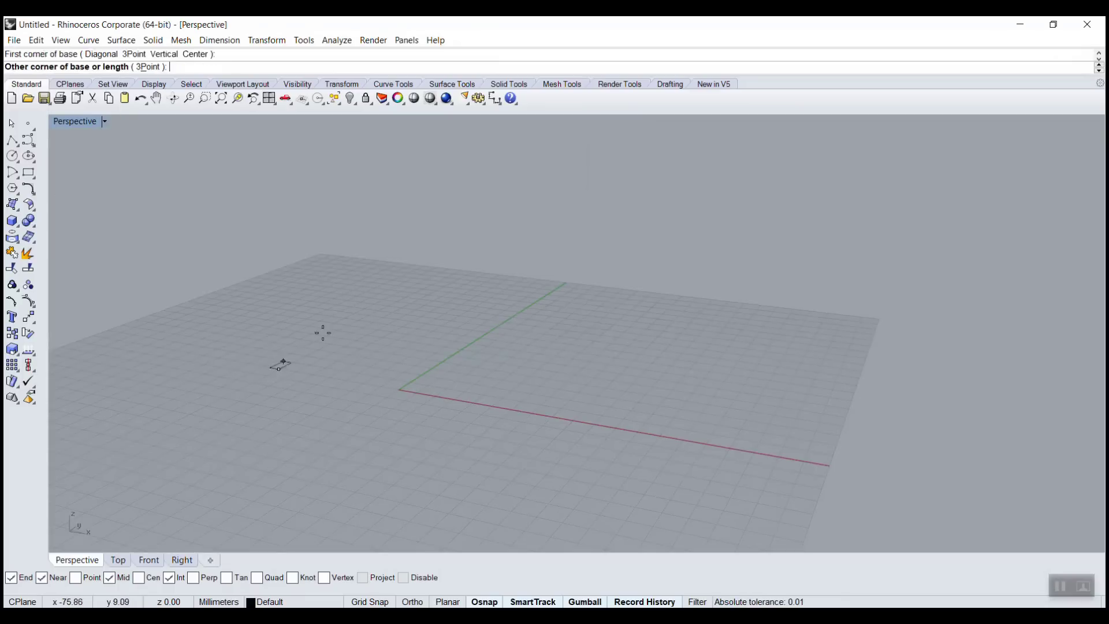
click(790, 374)
click(783, 323)
mouse_move(729, 384)
right_down()
mouse_move(641, 352)
mouse_move(716, 381)
right_up()
scroll(717, 381, up, 2)
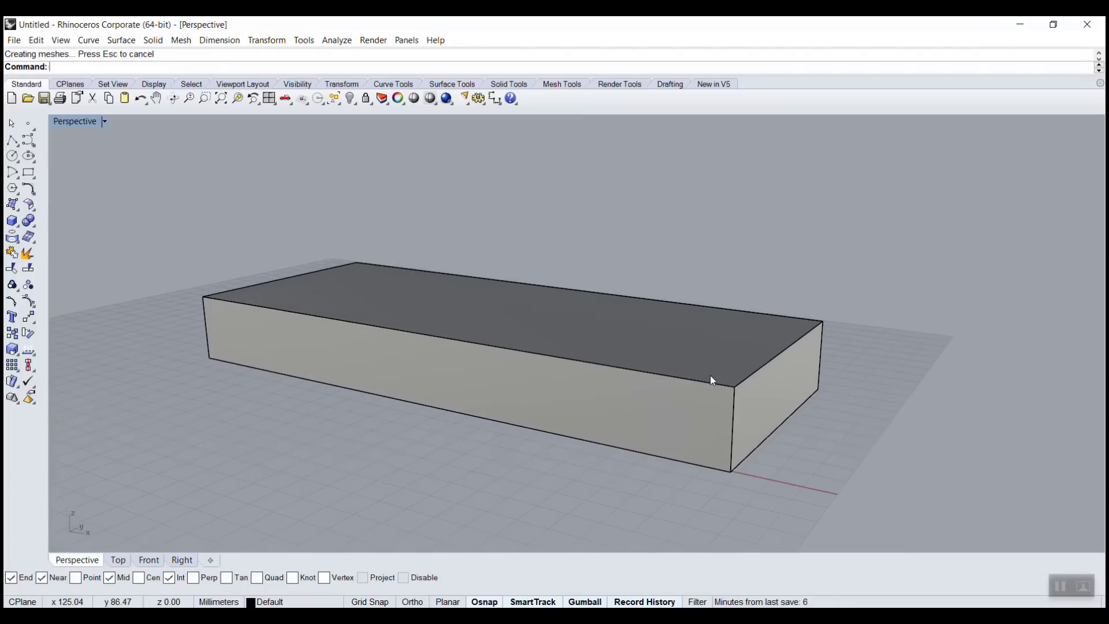
text(Fillet)
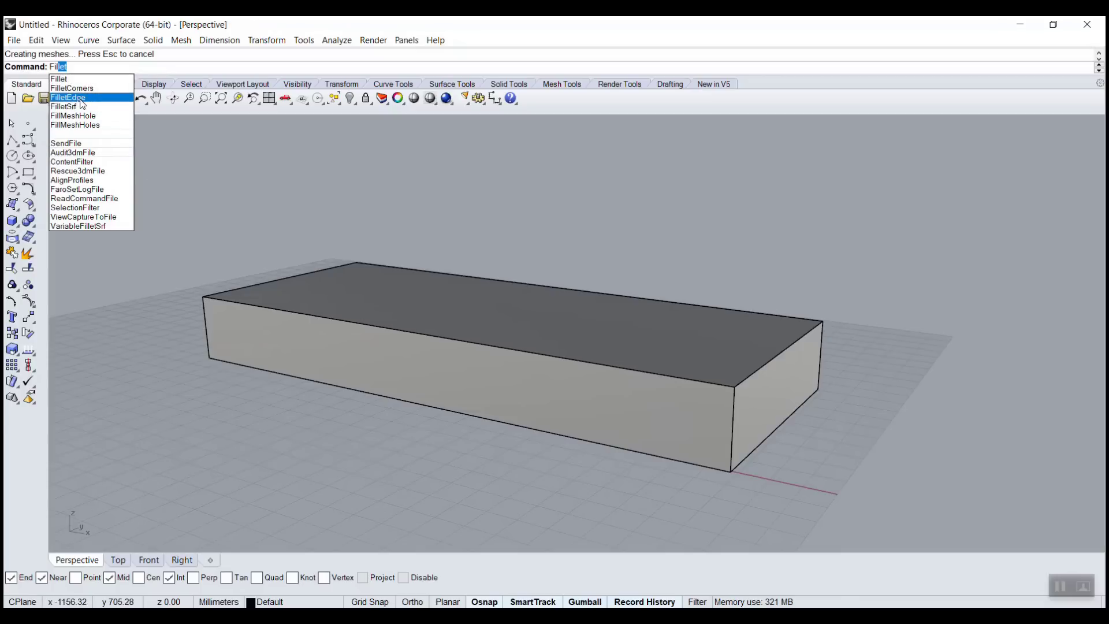
- Start FilletEdge with the radius set to 4
click(82, 98)
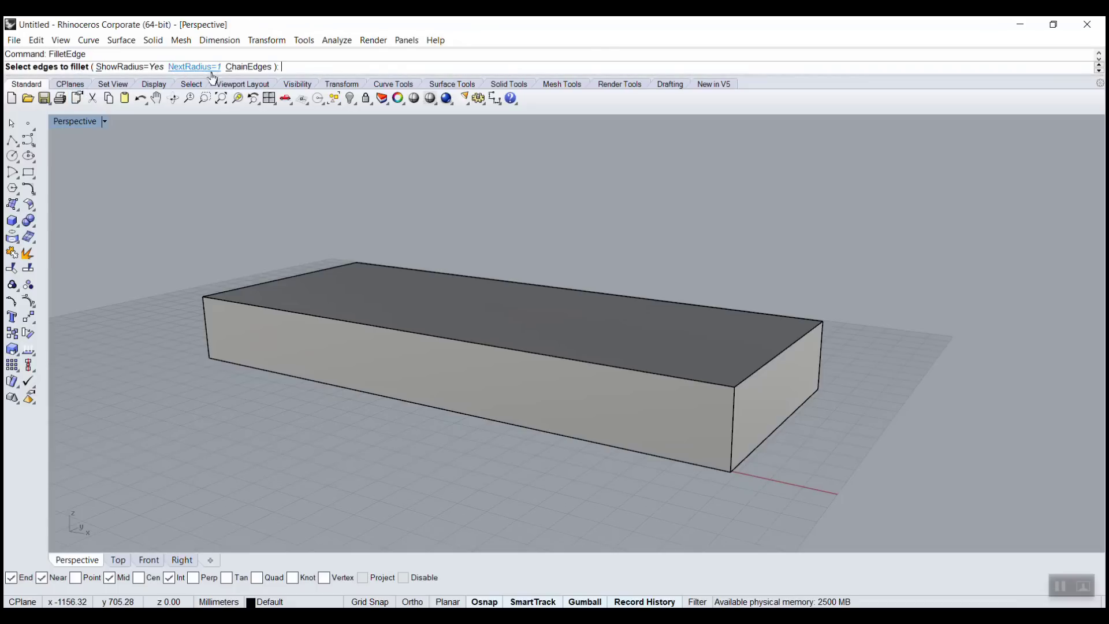
scroll(459, 394, up, 8)
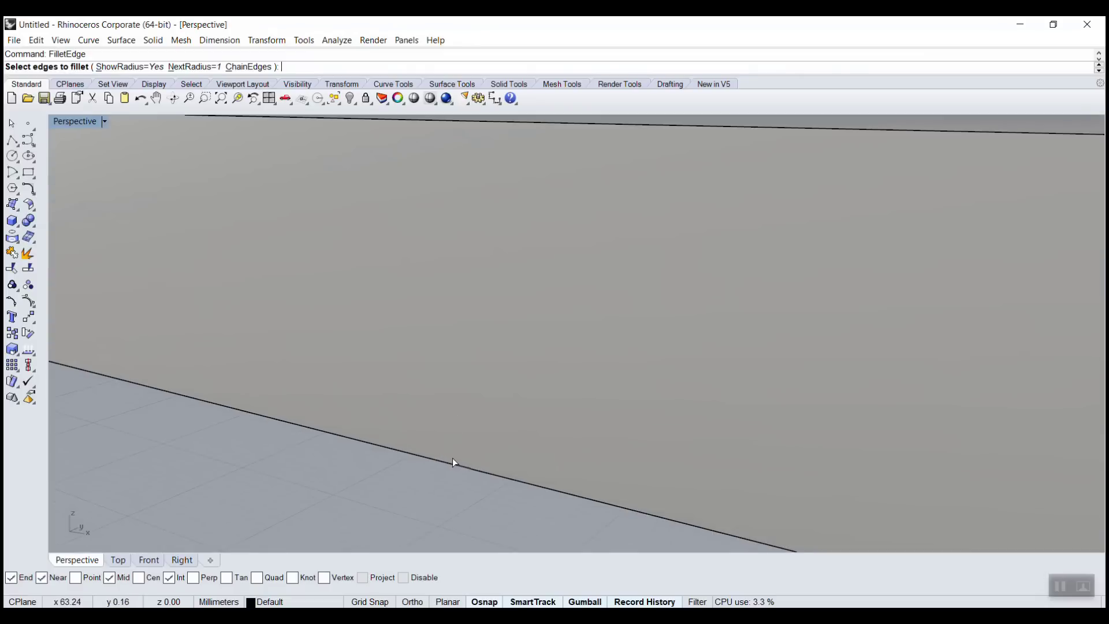
scroll(453, 458, down, 8)
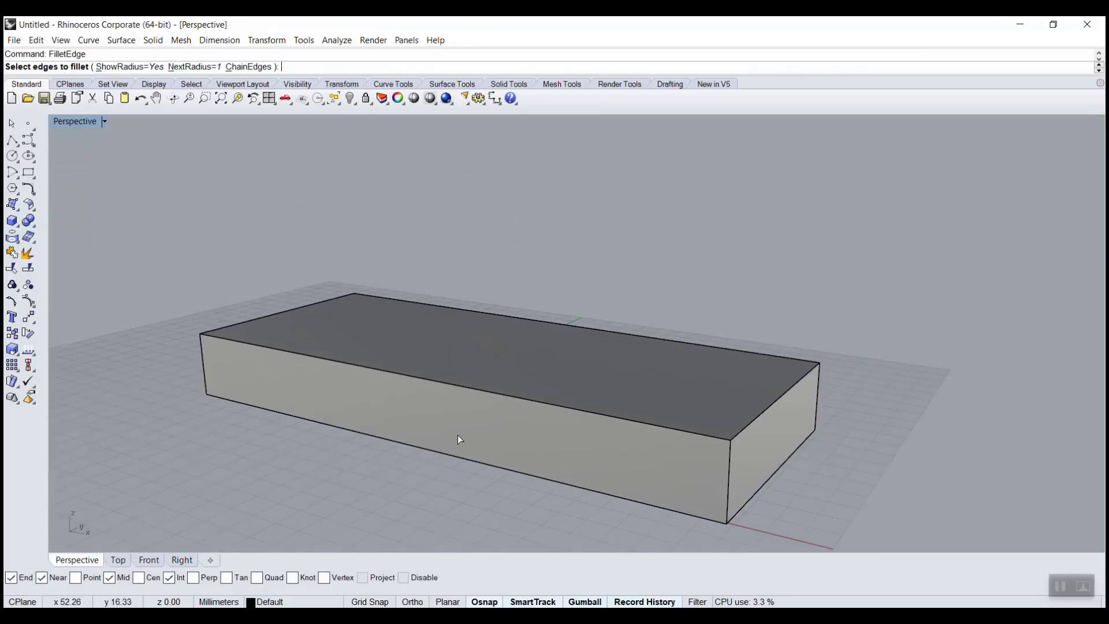
click(194, 67)
text(4)
key(Return)
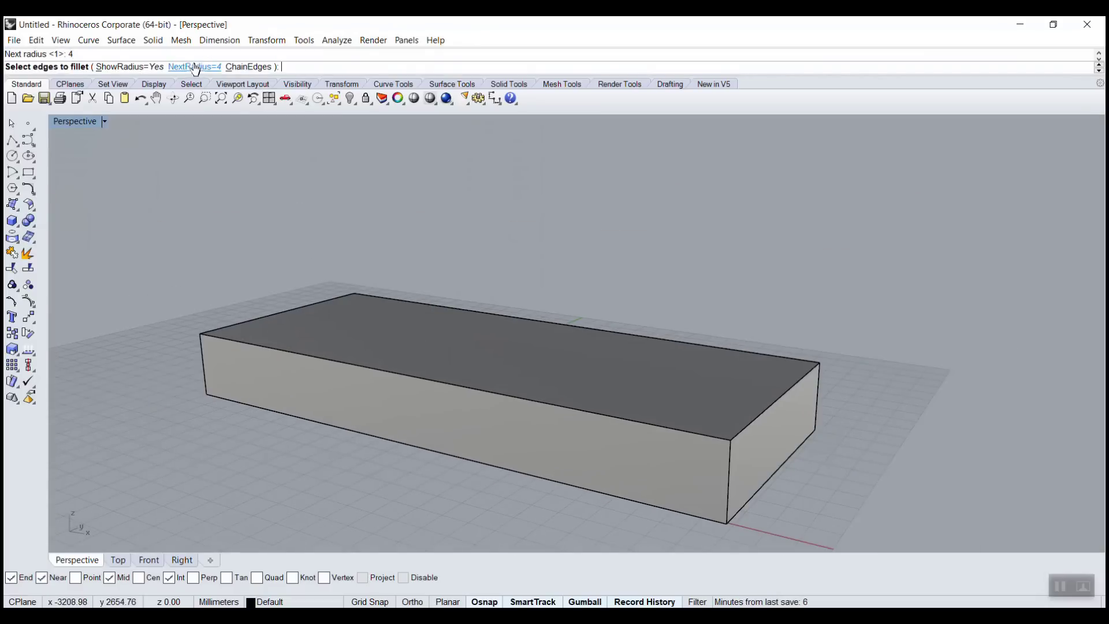
- Fillet the box's front and right top edges at 4 mm
click(459, 391)
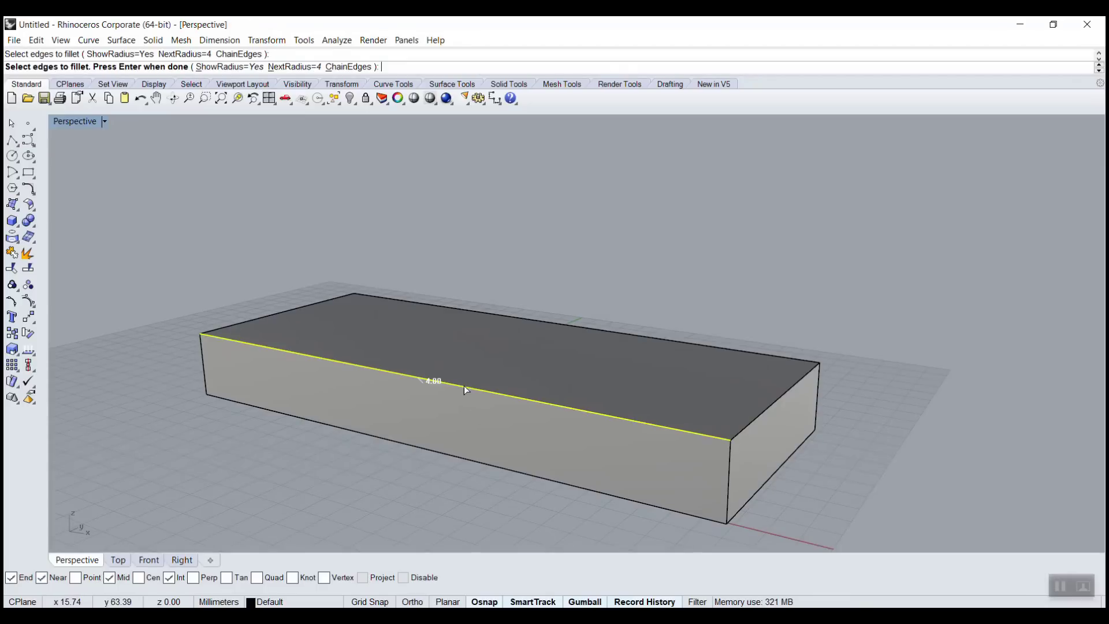
click(748, 427)
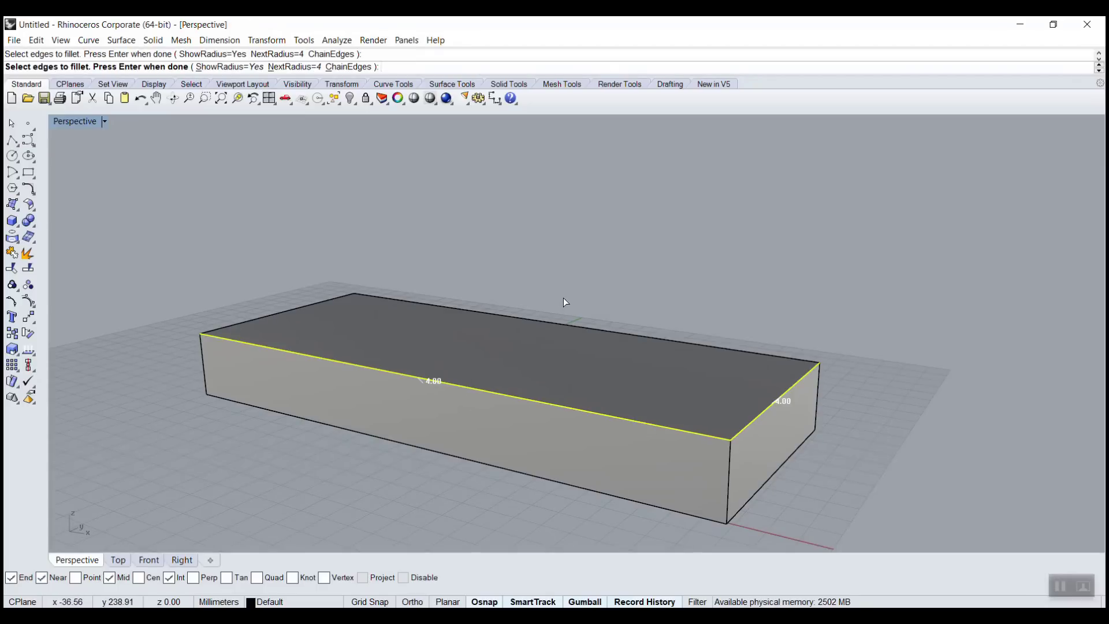
key(Return)
scroll(227, 350, up, 5)
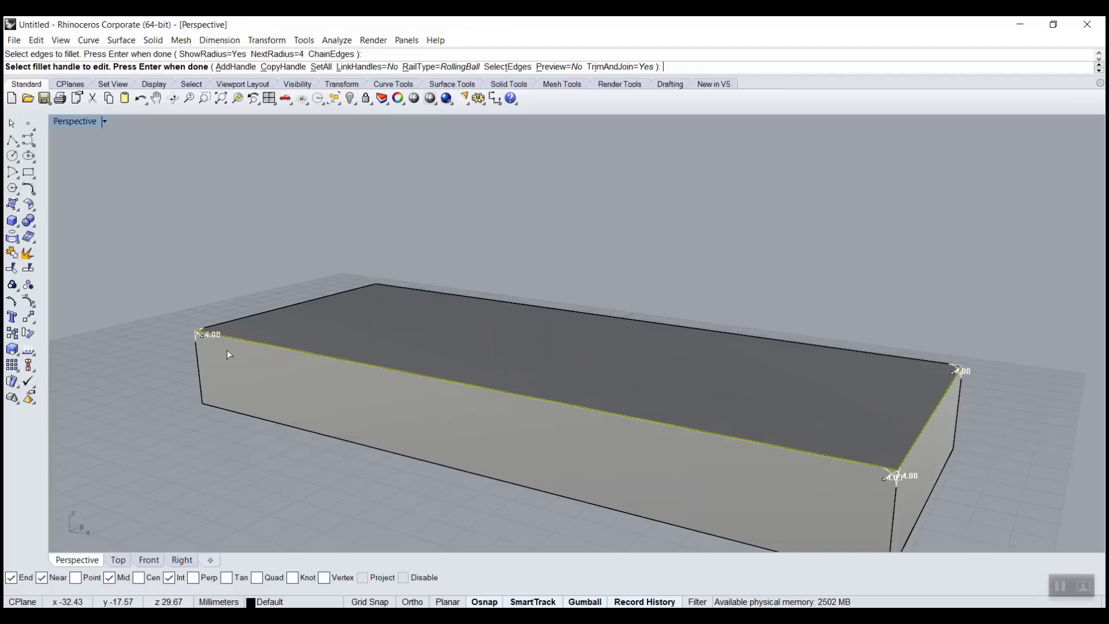
scroll(227, 350, up, 2)
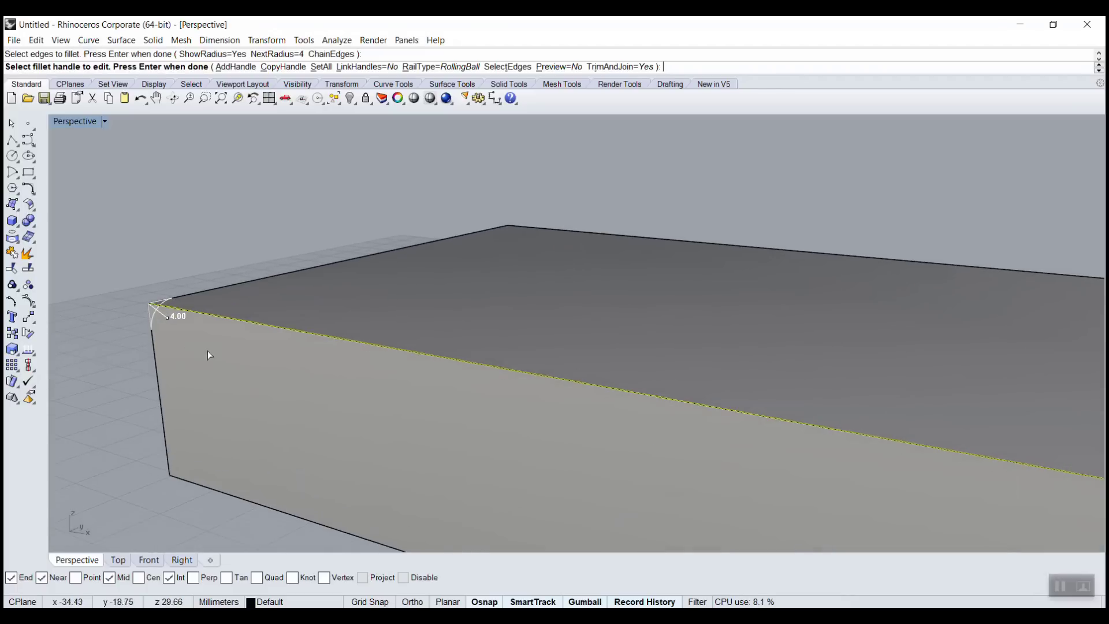
scroll(438, 374, down, 6)
scroll(598, 403, up, 2)
scroll(598, 403, down, 2)
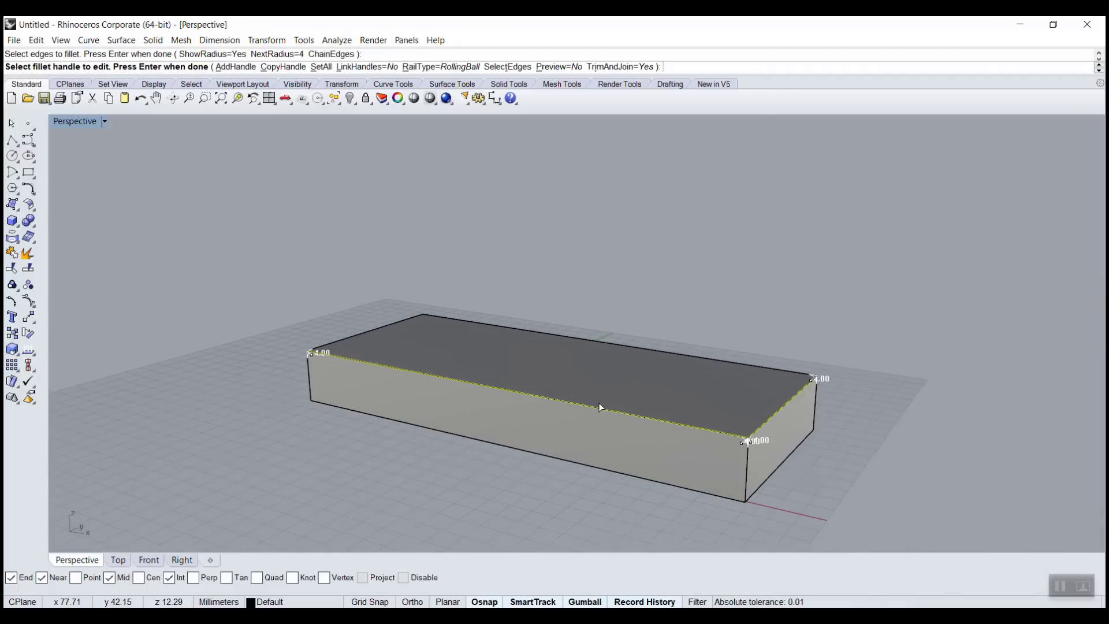
key(Return)
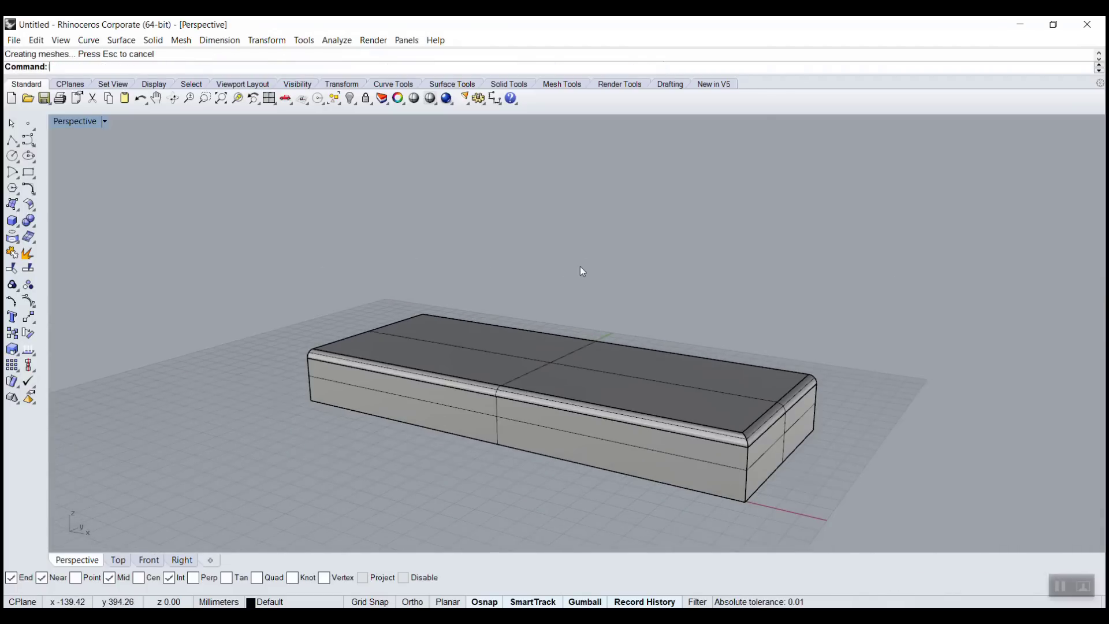
- Switch the Perspective view to Rendered, then to Shaded display, while orbiting the box
right_drag(582, 270, 509, 228)
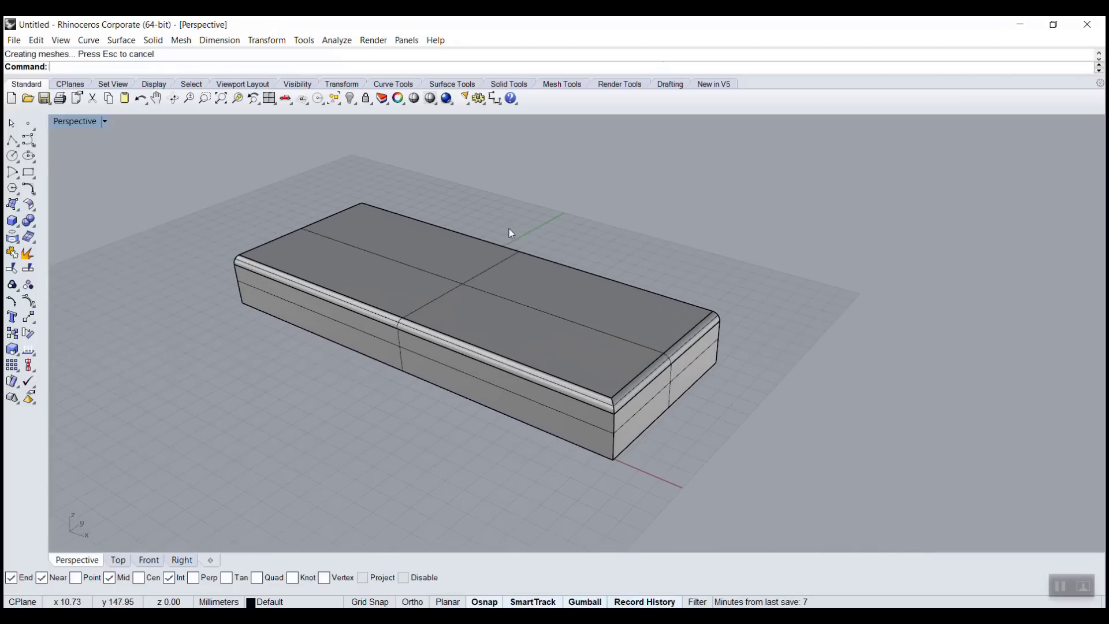
click(105, 123)
click(95, 179)
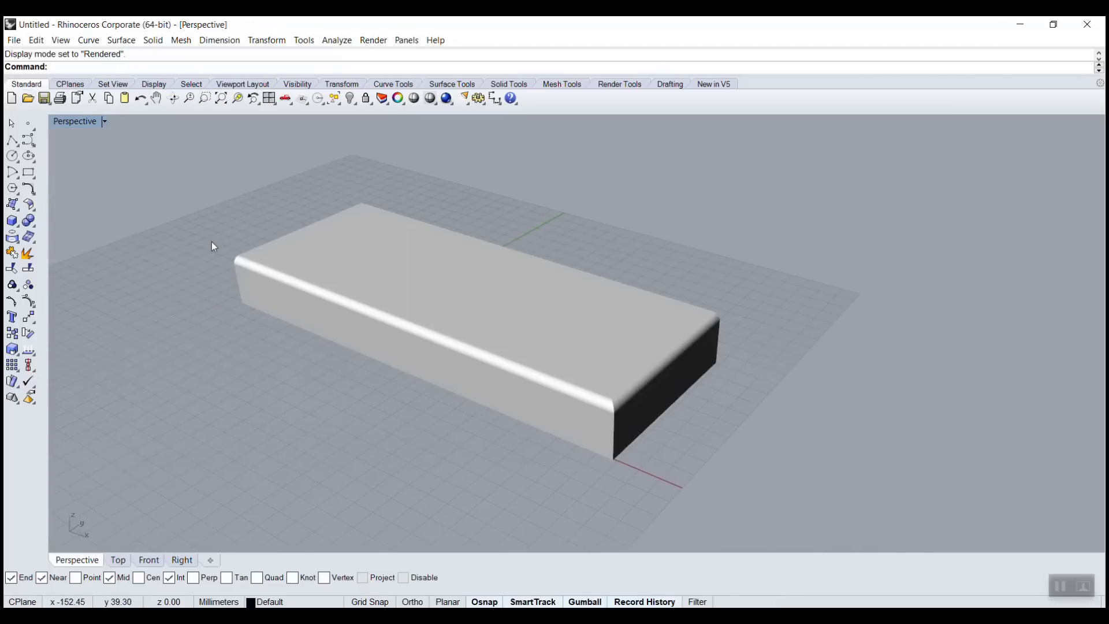
right_drag(213, 247, 317, 272)
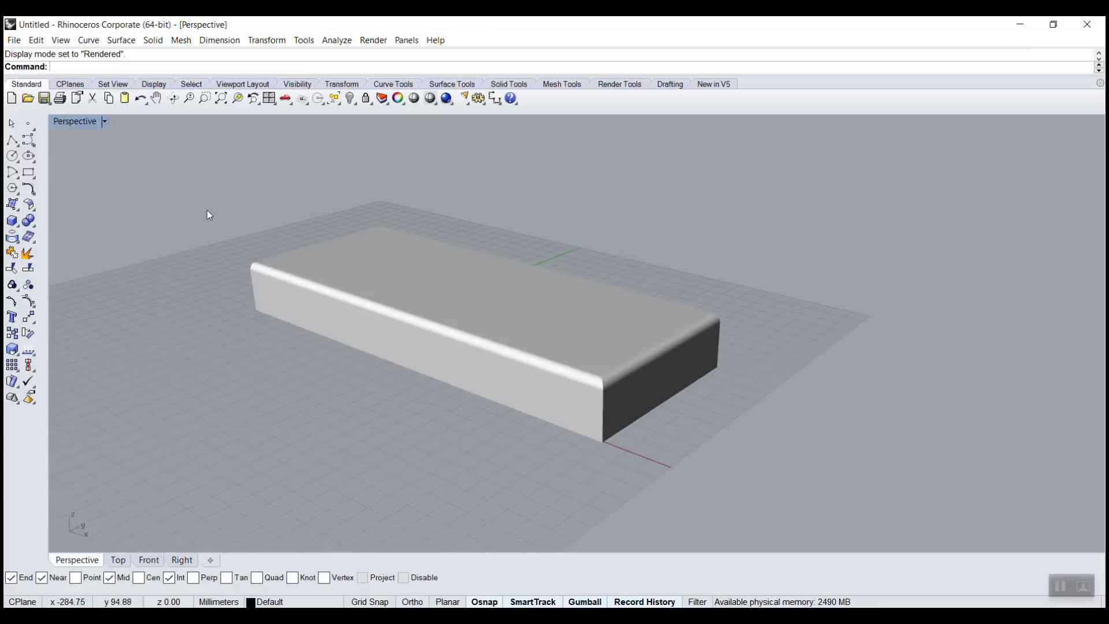
click(104, 123)
click(98, 167)
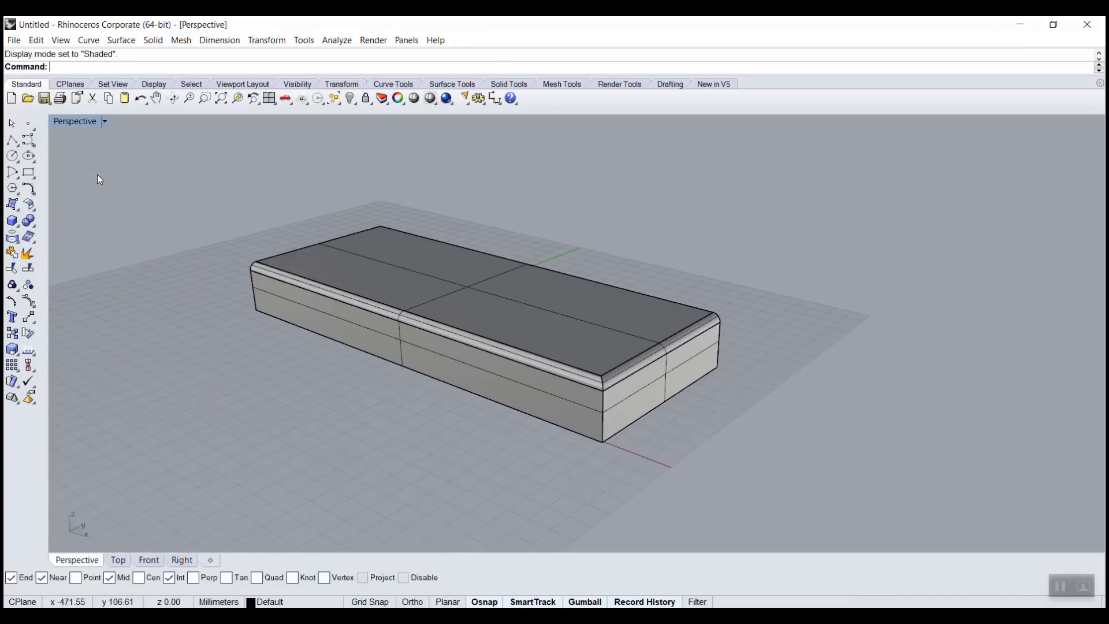
- Delete the rounded box and restore the four-viewport layout with Front active
click(439, 286)
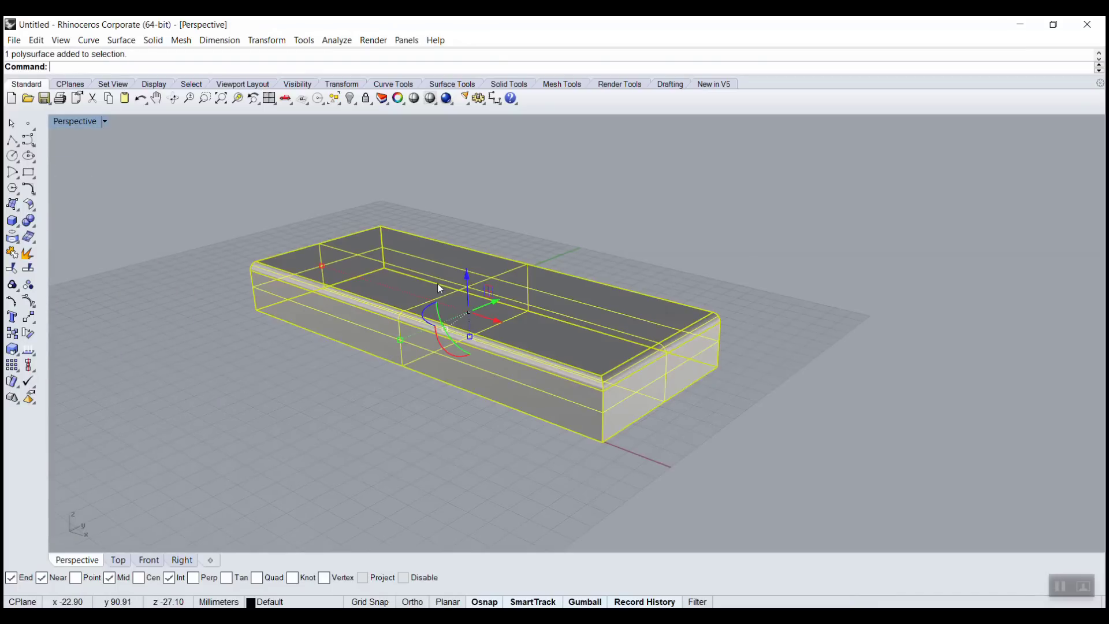
key(Delete)
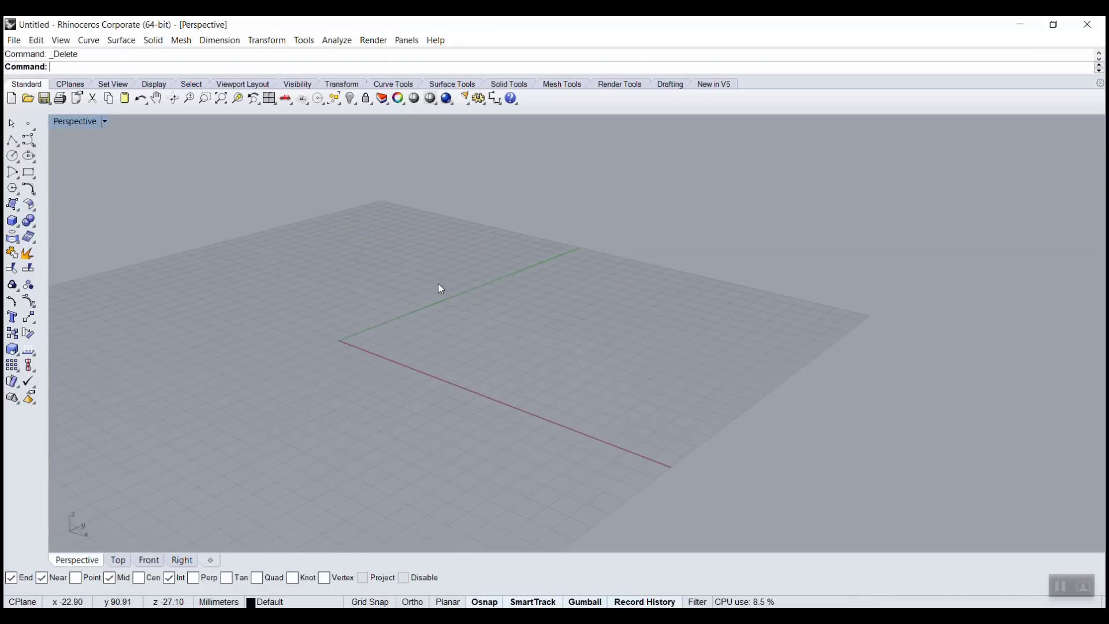
double_click(85, 123)
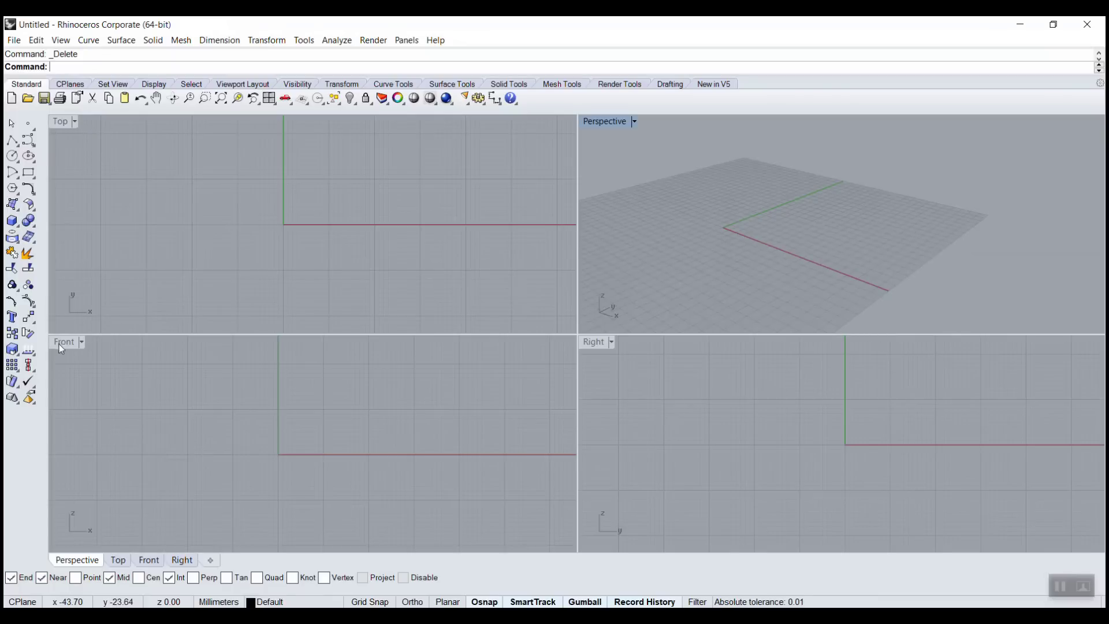
click(99, 366)
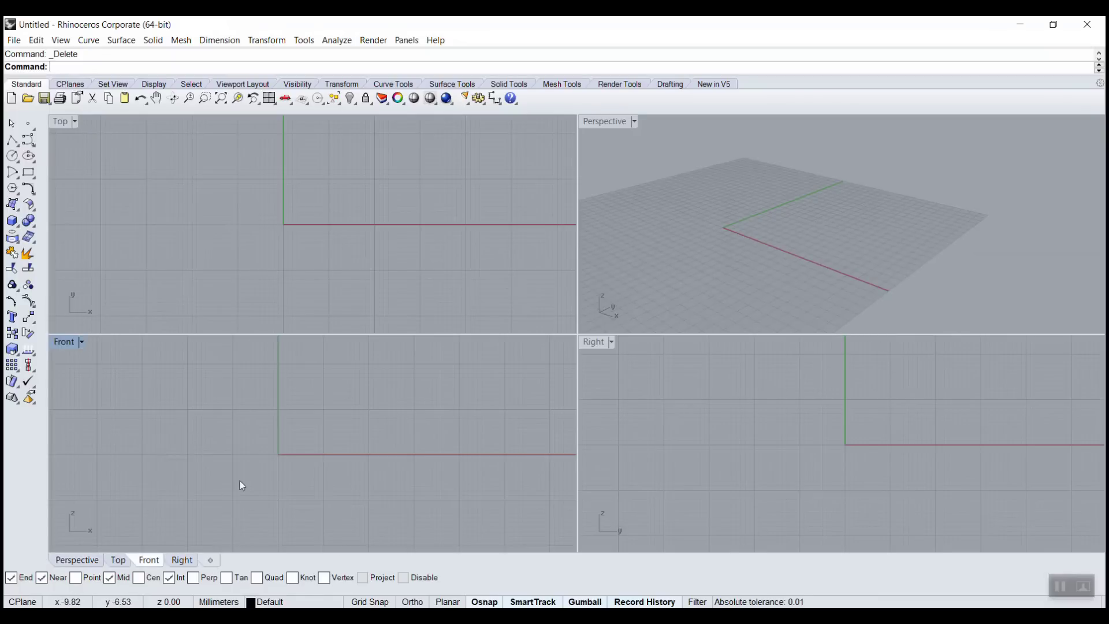
- In the maximized Front view, draw a thin torus centred at 0 with diameter 17
double_click(67, 341)
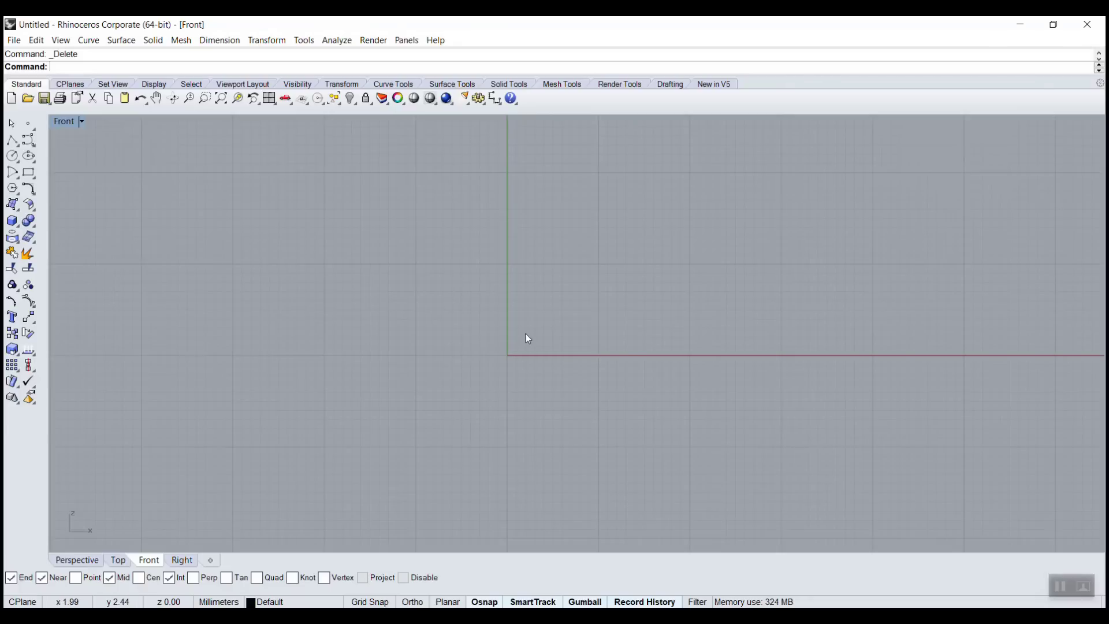
text(Torus)
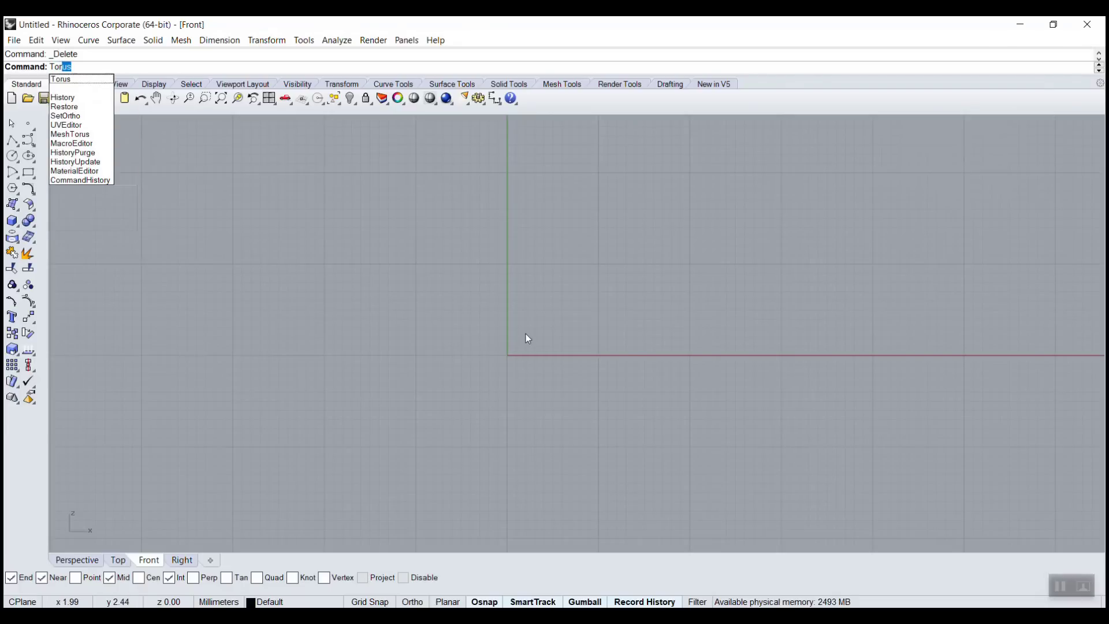
key(Return)
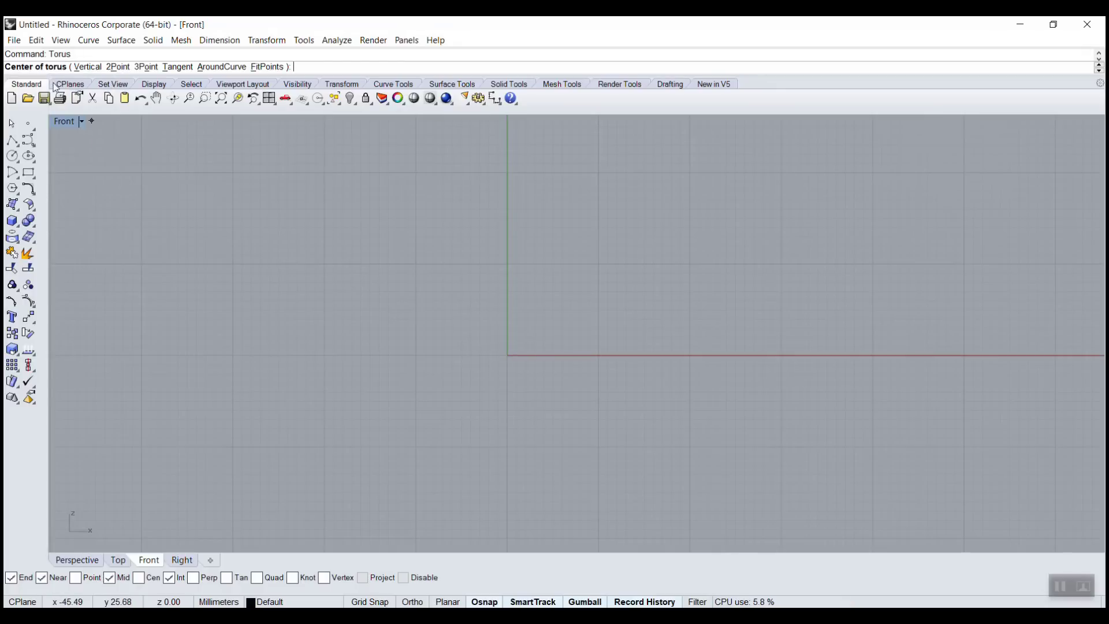
text(0)
key(Return)
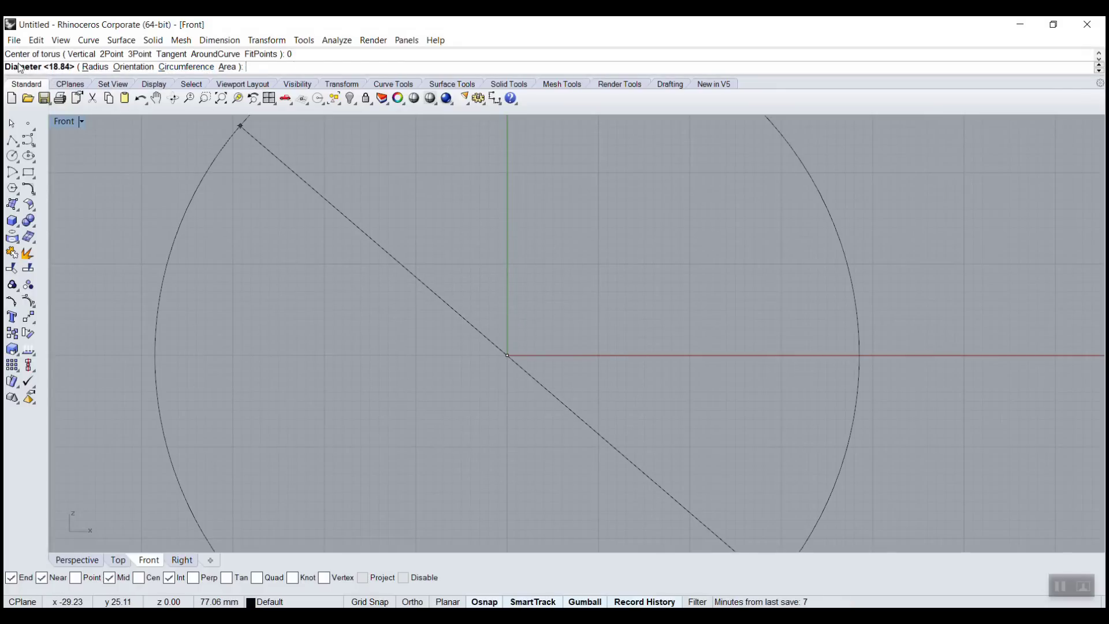
click(92, 68)
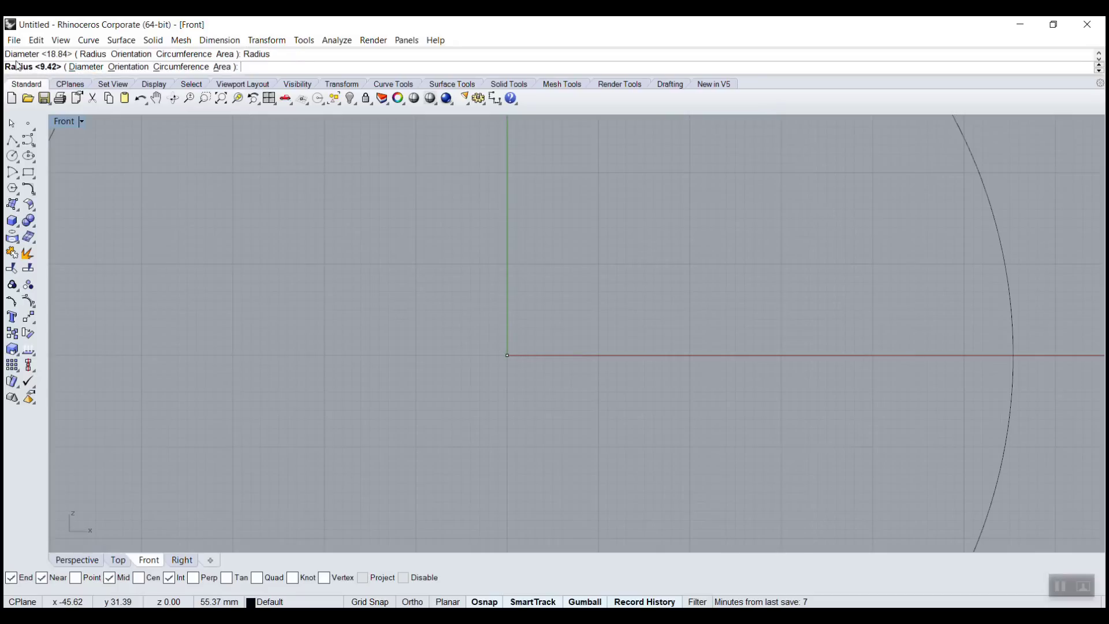
click(87, 67)
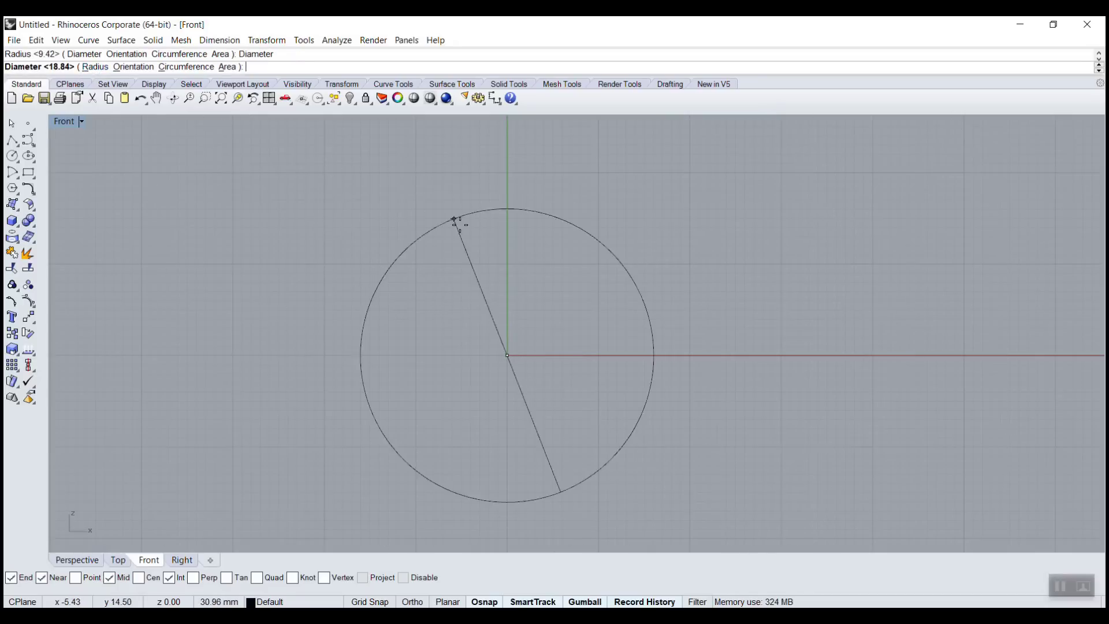
text(17)
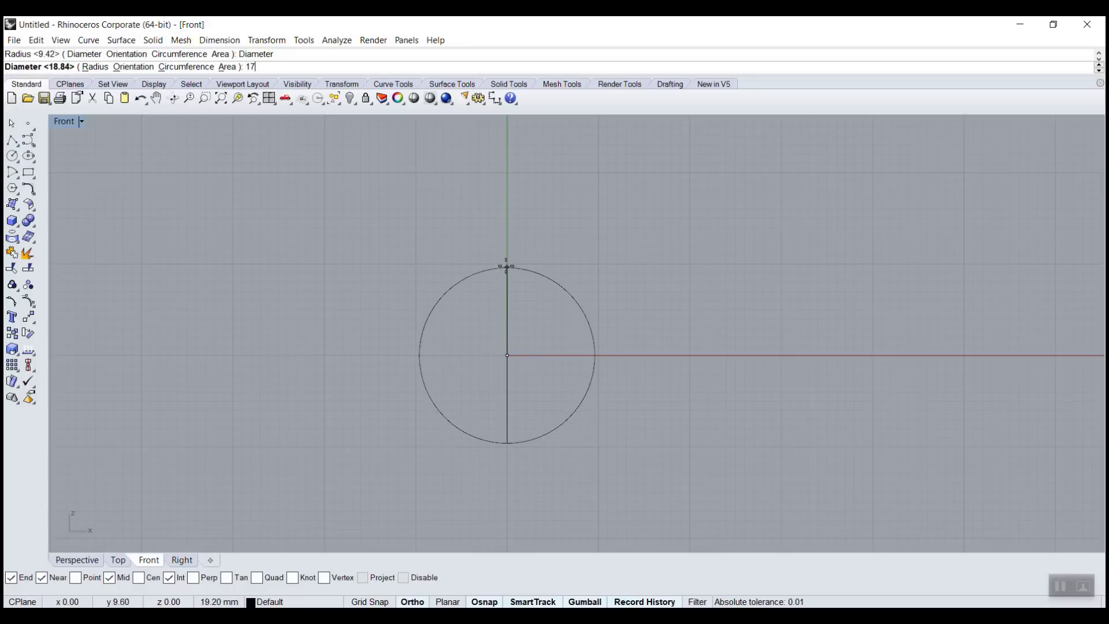
key(Return)
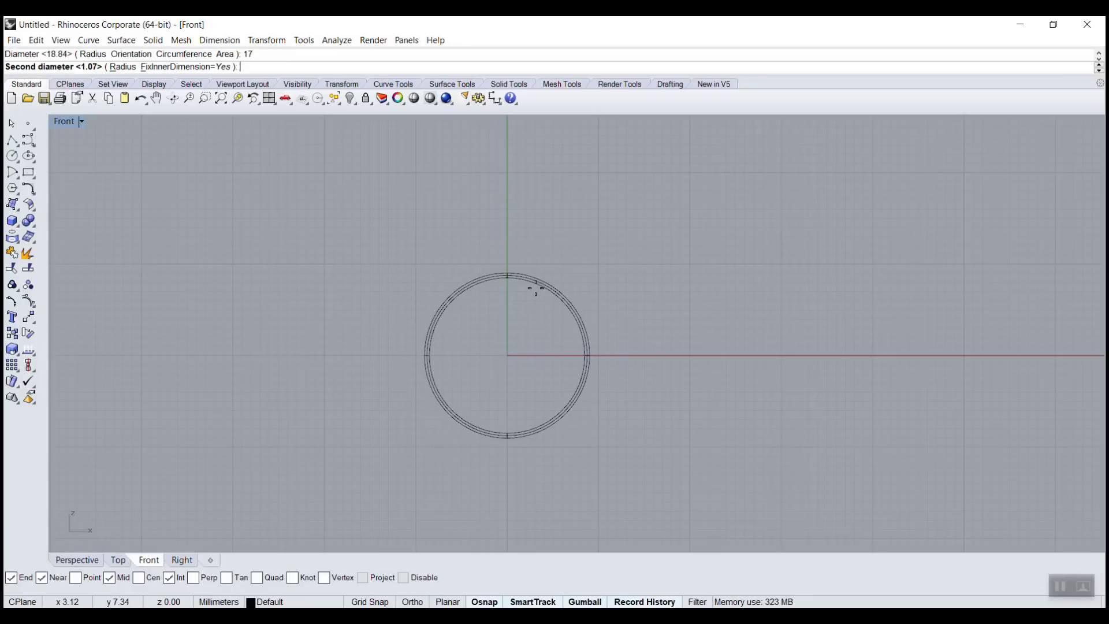
scroll(536, 288, up, 3)
scroll(536, 288, up, 3)
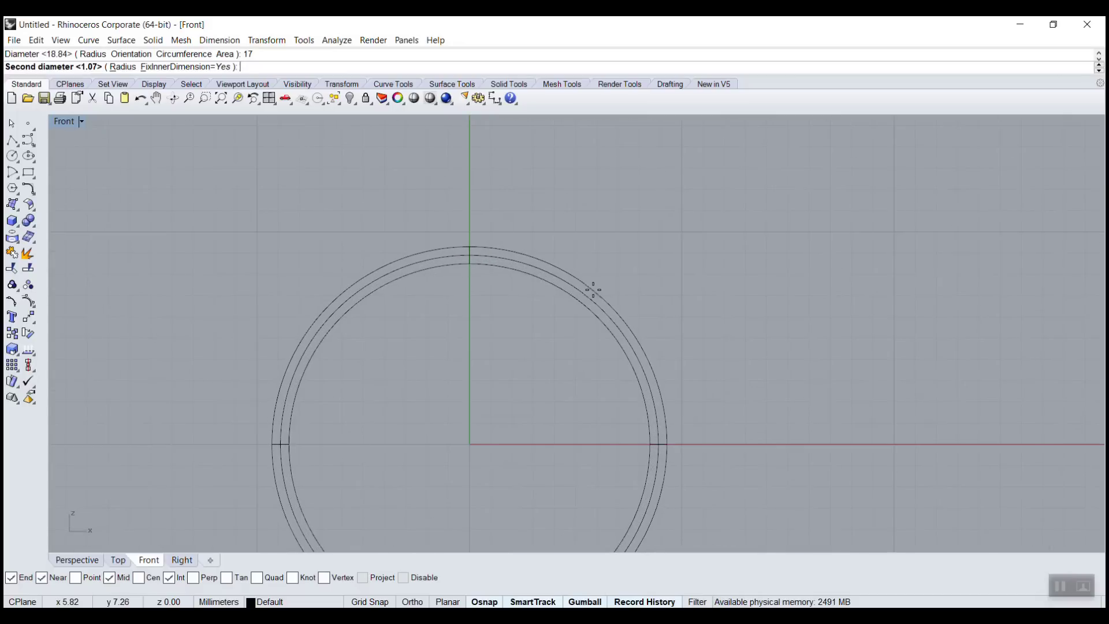
click(599, 295)
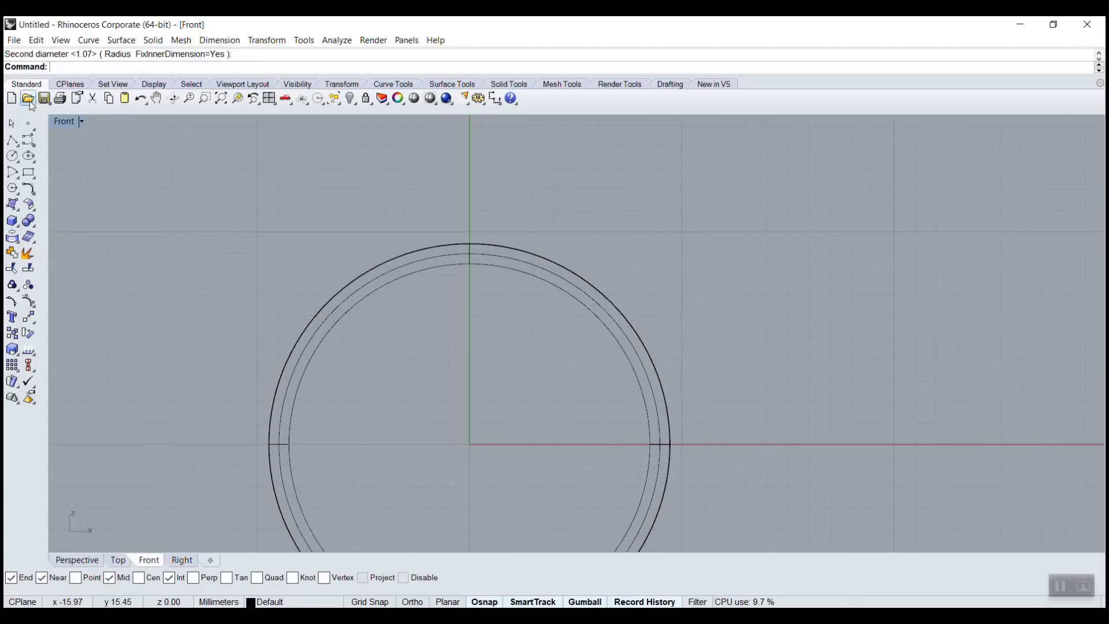
double_click(57, 122)
scroll(722, 233, up, 5)
scroll(723, 214, up, 2)
shift+right_drag(723, 214, 772, 243)
scroll(772, 241, down, 5)
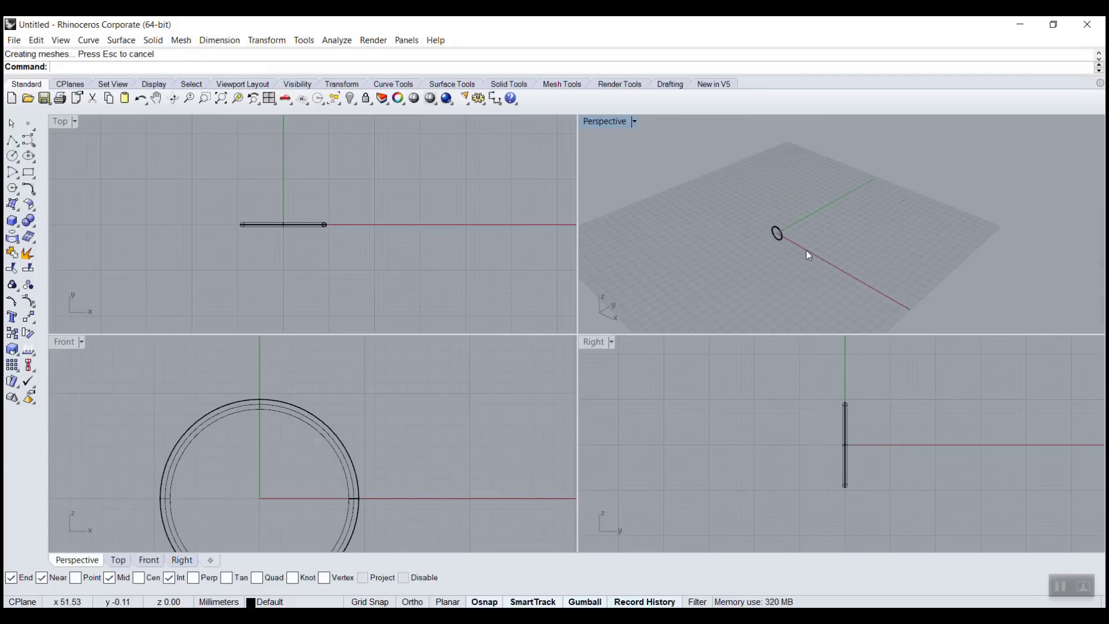
key(ctrl+alt+e)
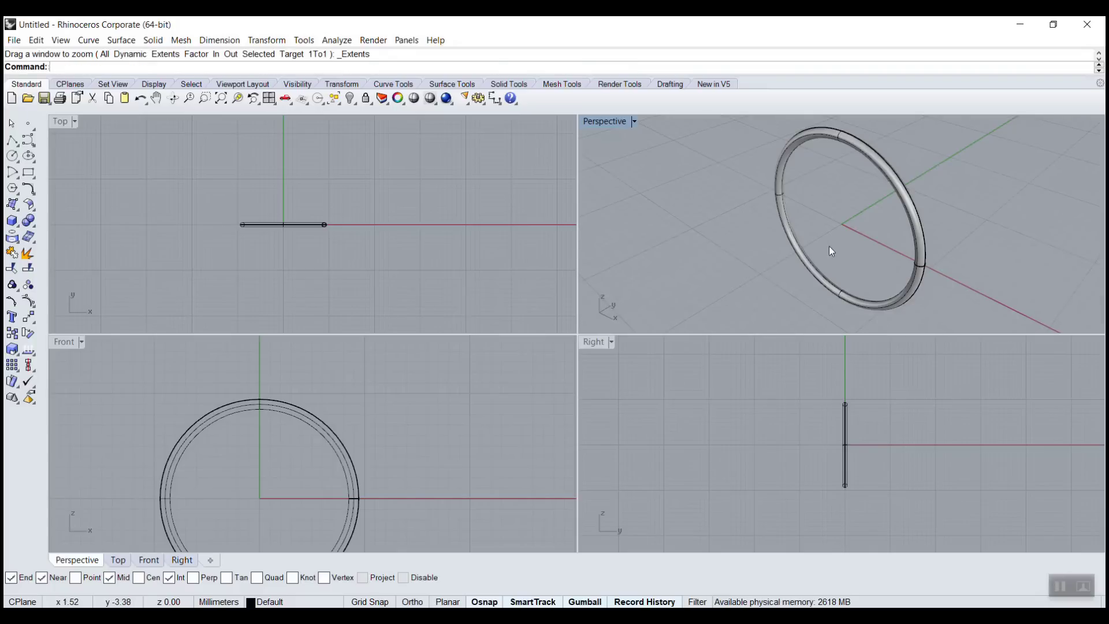
right_drag(829, 246, 852, 267)
scroll(854, 263, down, 5)
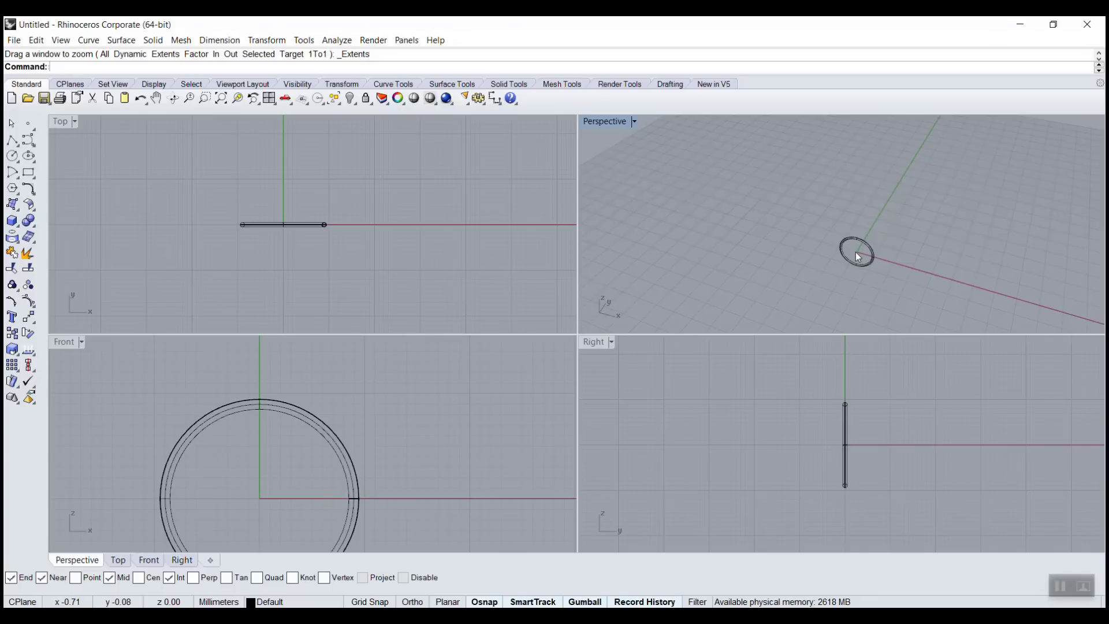
scroll(856, 252, up, 5)
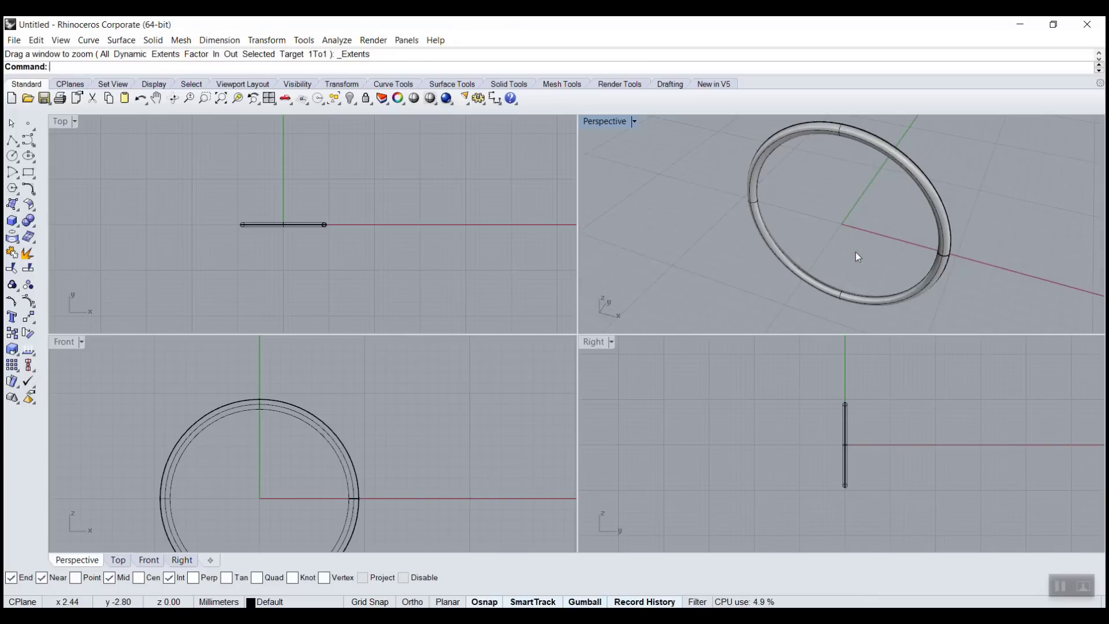
right_drag(857, 252, 834, 202)
right_drag(296, 462, 325, 394)
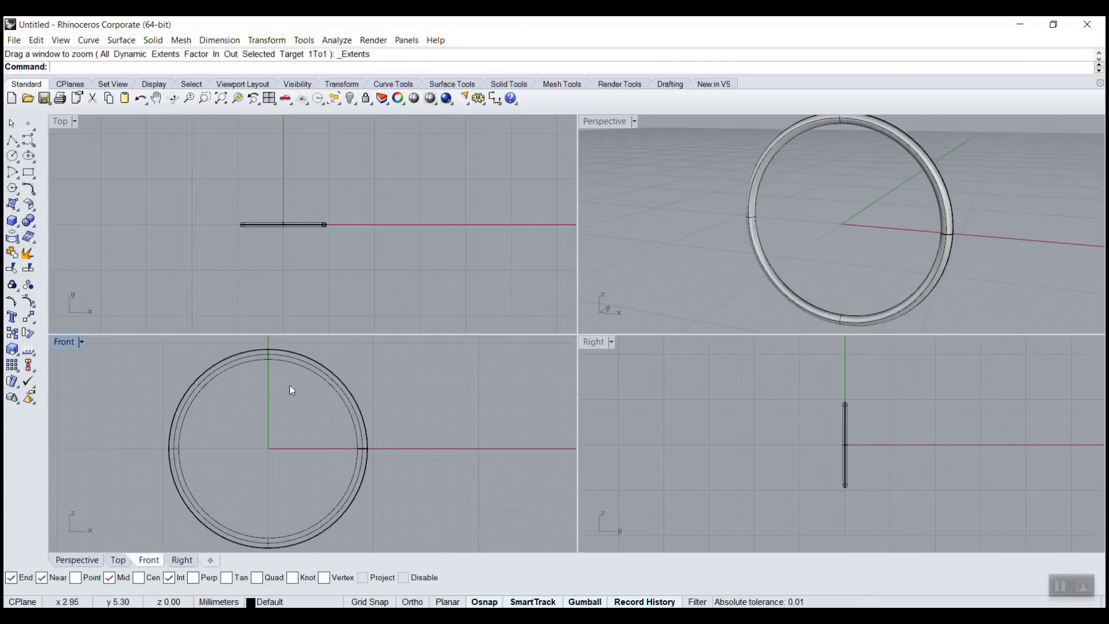
double_click(68, 342)
scroll(514, 272, down, 2)
right_drag(514, 273, 501, 313)
- Create a small sphere centred at the origin and nudge it upward with the gumball
text(phere)
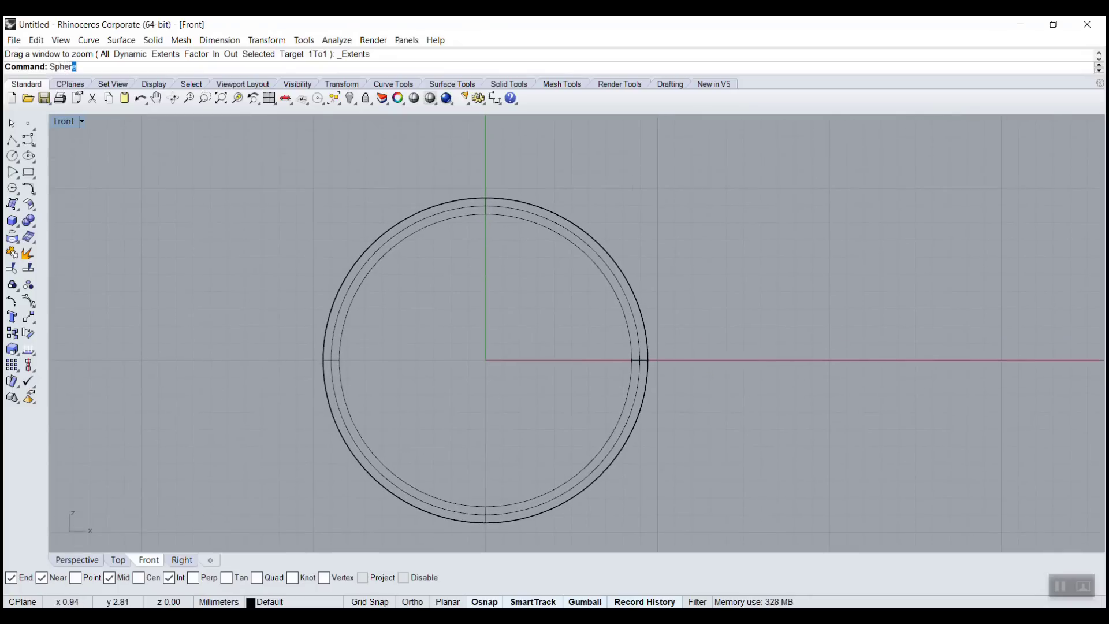
key(Return)
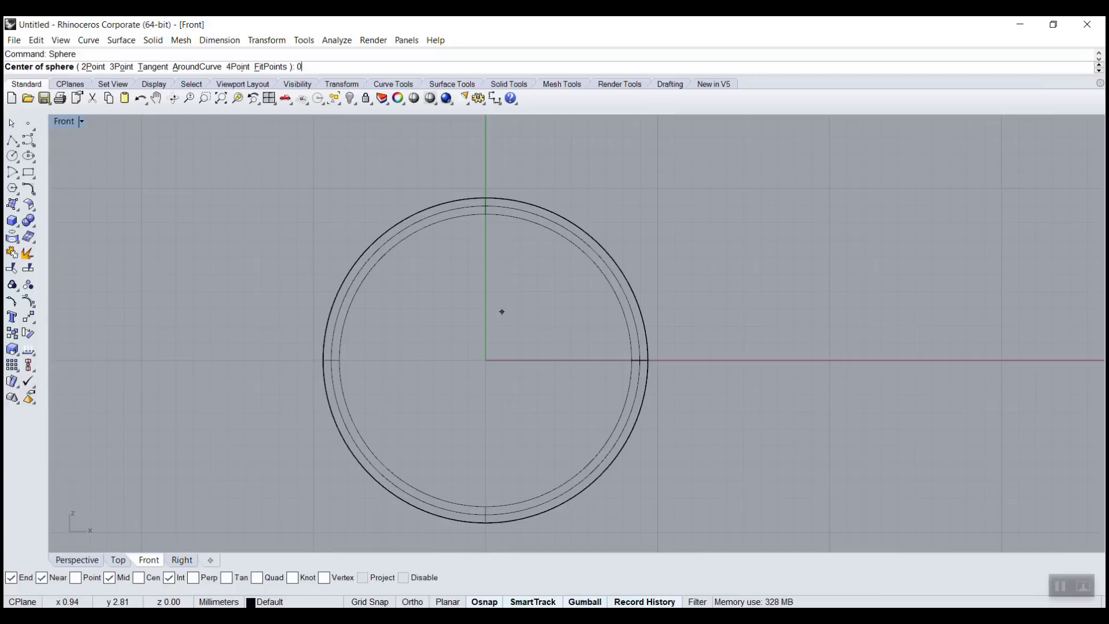
key(Return)
key(F8)
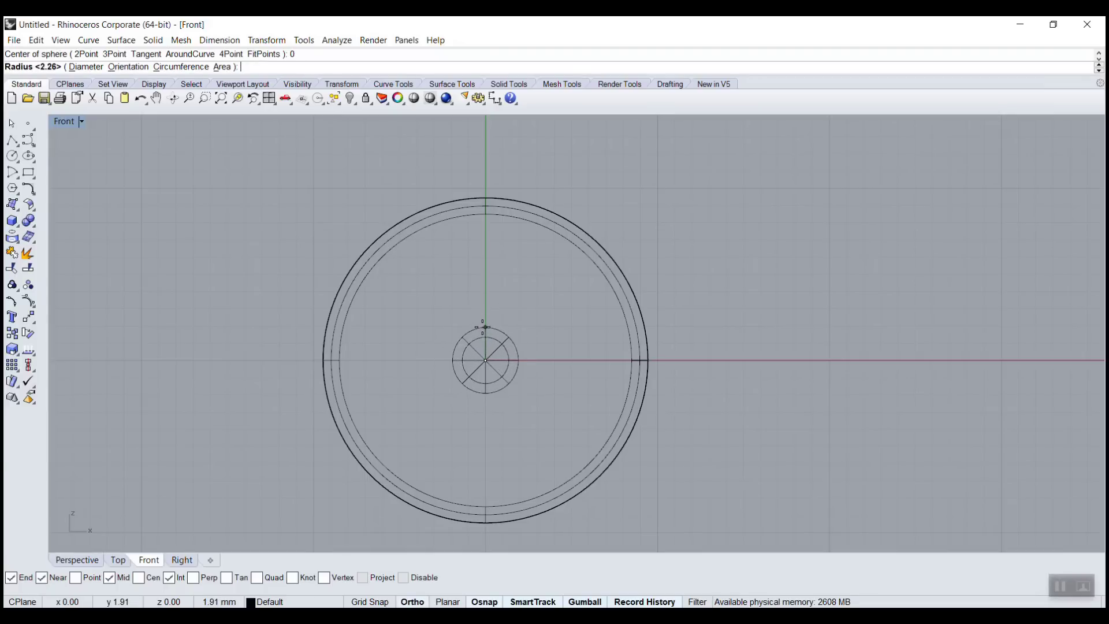
click(483, 323)
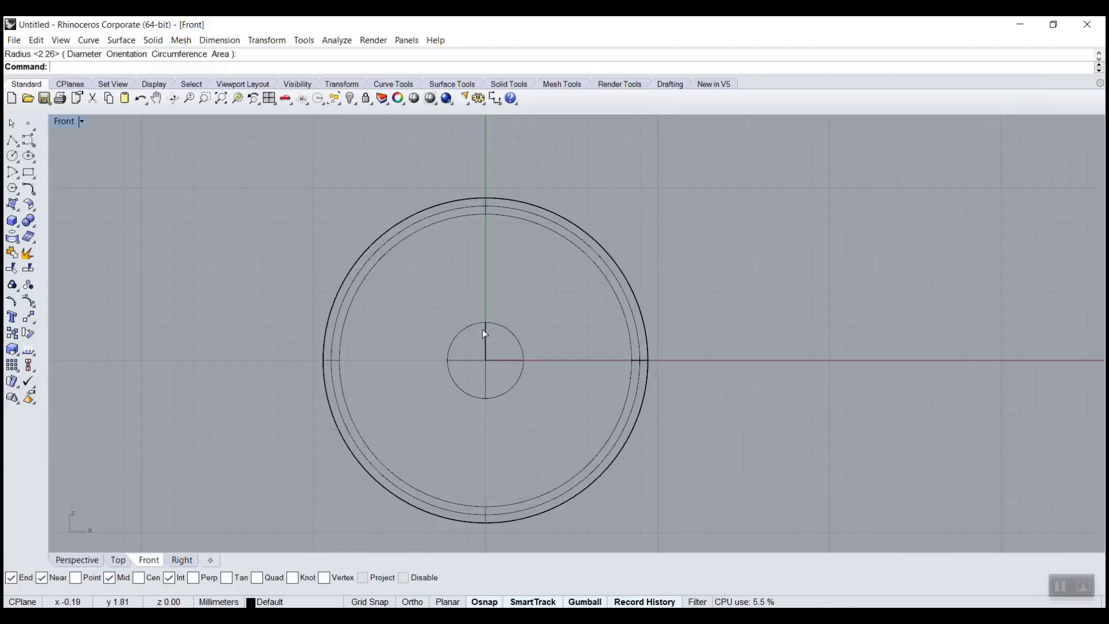
mouse_move(487, 322)
mouse_down()
mouse_move(485, 215)
mouse_move(486, 322)
mouse_up()
click(534, 270)
click(519, 276)
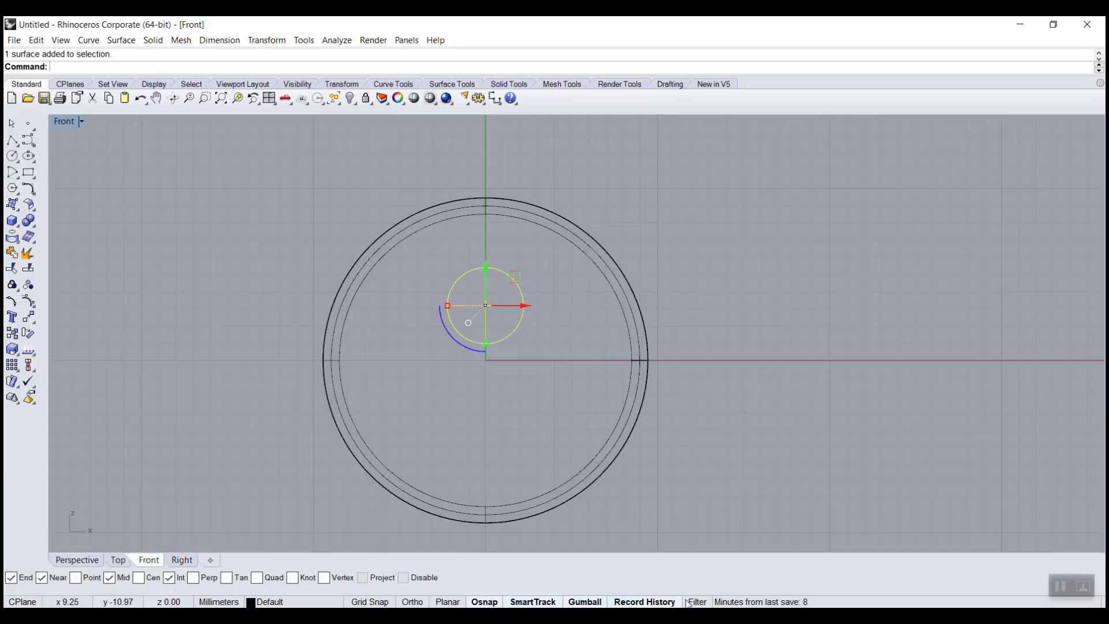
- Move the sphere above the ring, shift it left, shrink it and drop it onto the band
click(592, 603)
click(592, 603)
drag(488, 288, 491, 170)
scroll(491, 172, up, 3)
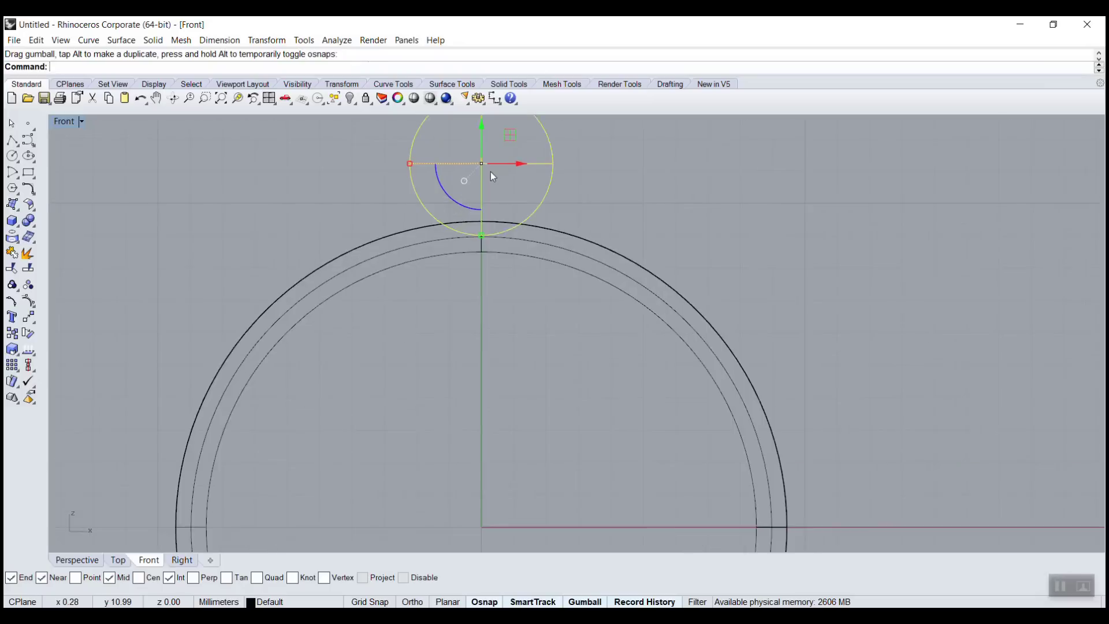
right_drag(503, 183, 623, 286)
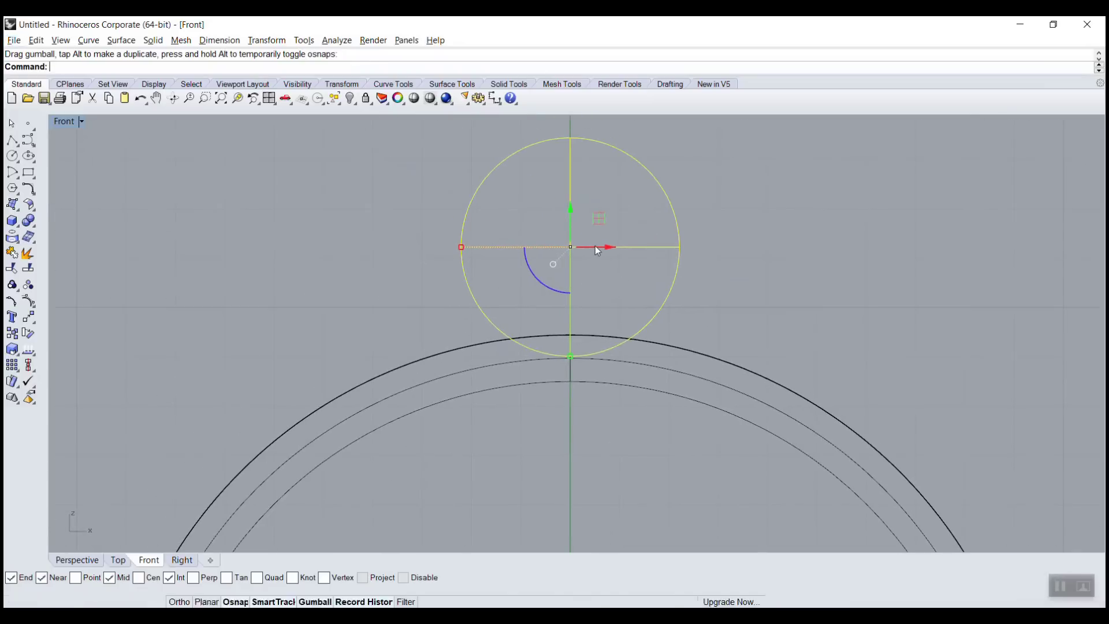
drag(608, 247, 331, 254)
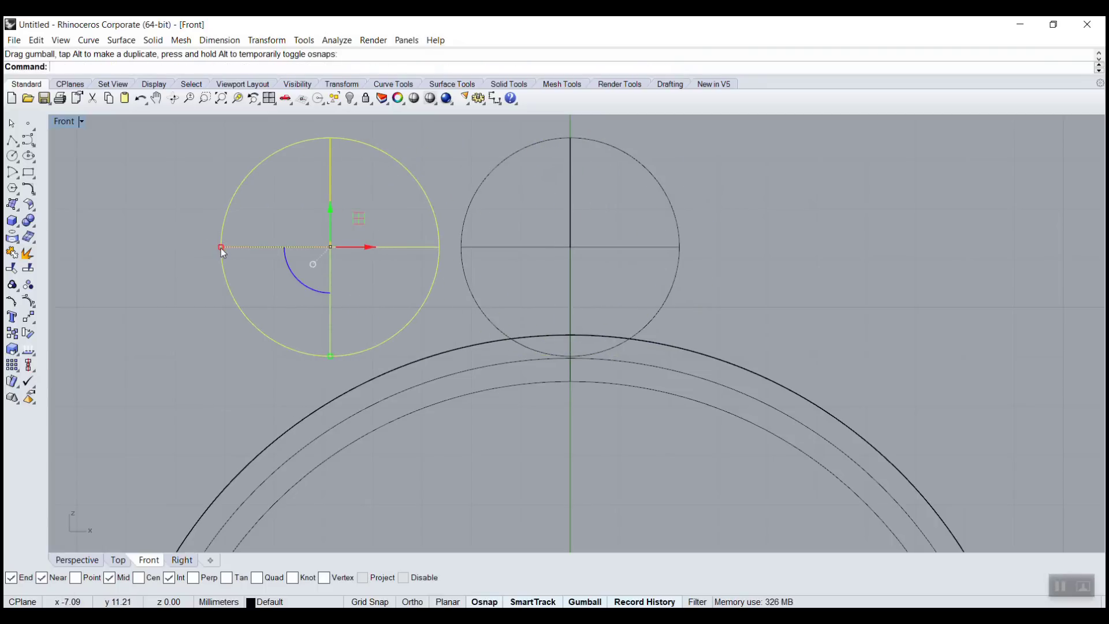
shift+drag(221, 249, 265, 254)
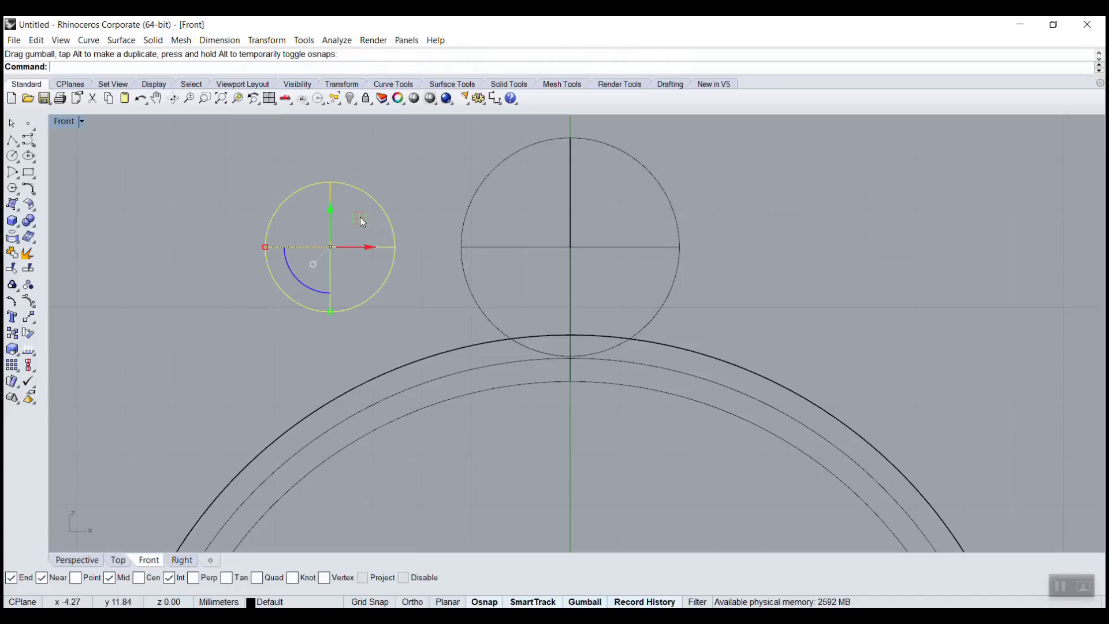
drag(360, 218, 399, 280)
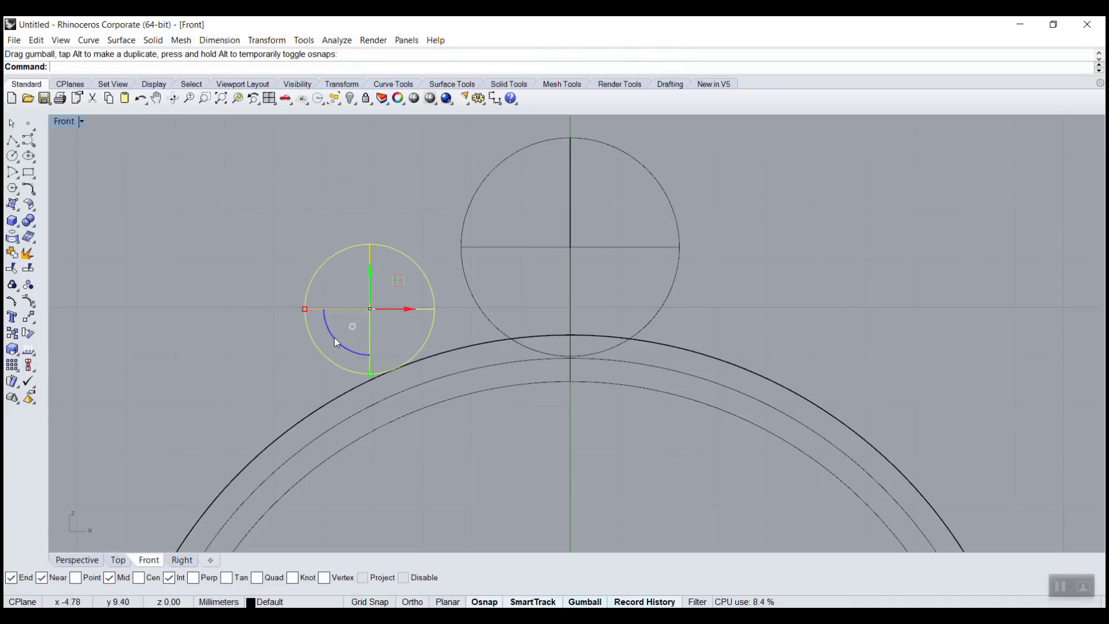
- Try a rotation, a 2-unit upward move and a 90° rotation, undoing each
drag(338, 342, 328, 341)
key(ctrl+z)
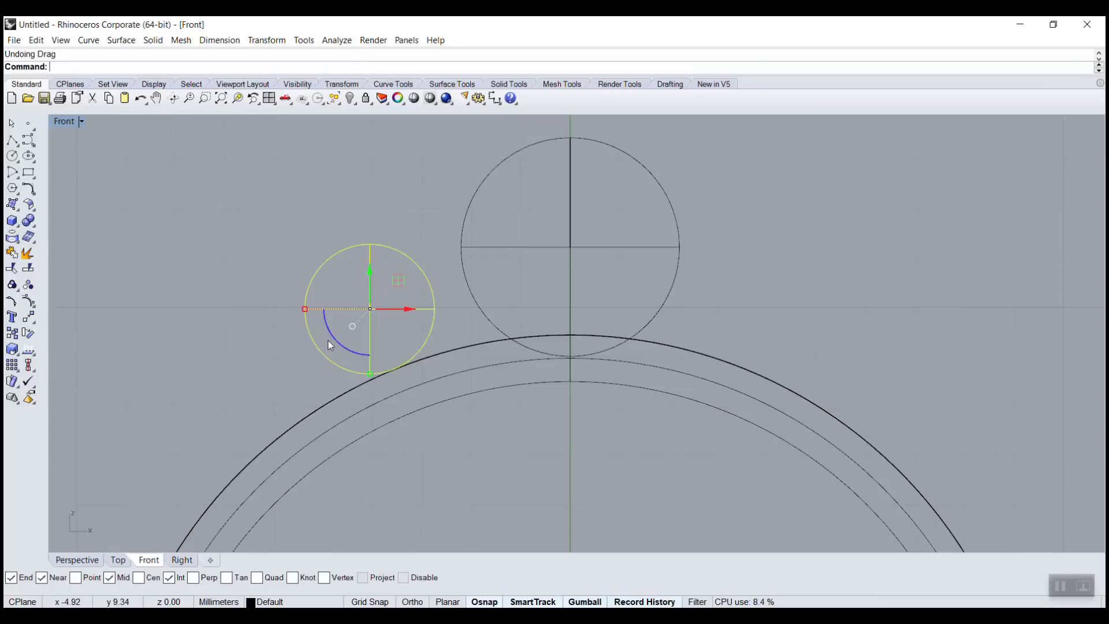
click(369, 273)
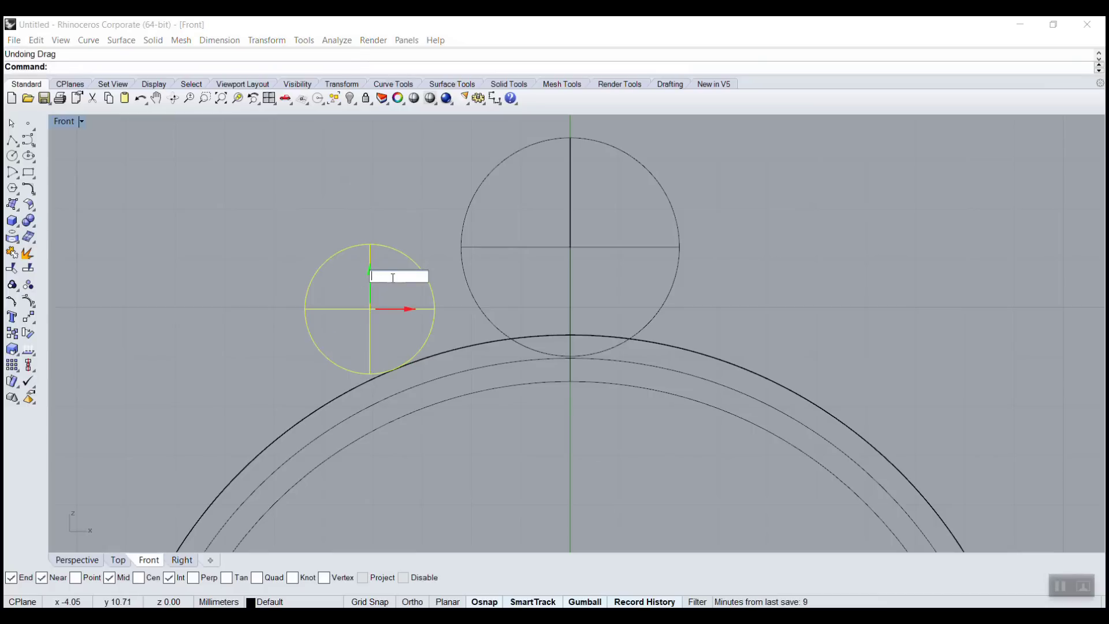
text(2)
key(Return)
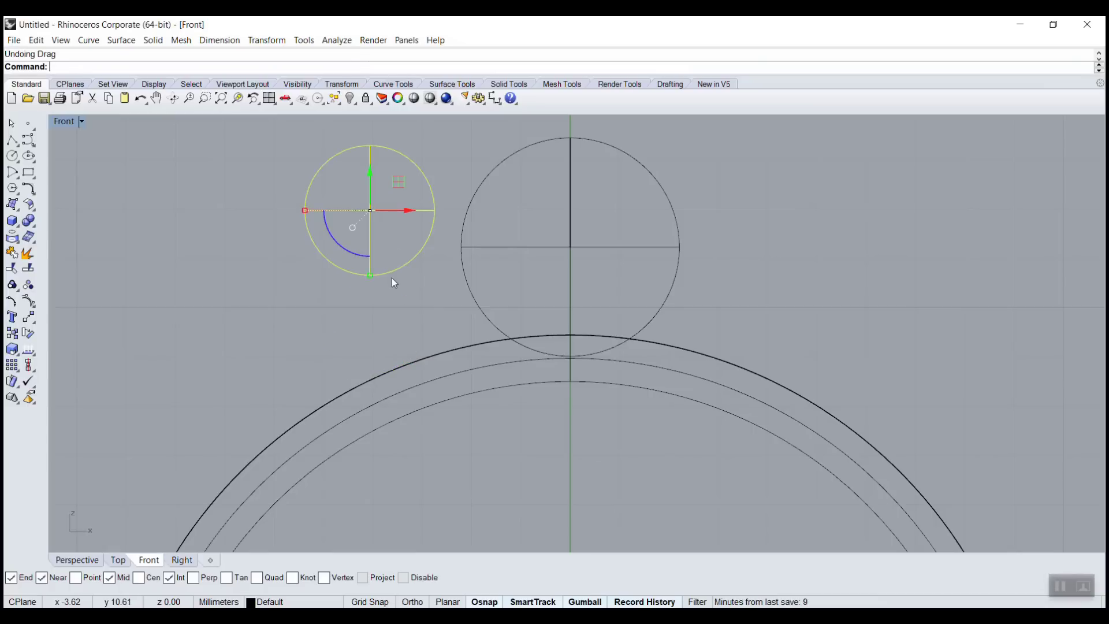
key(ctrl+z)
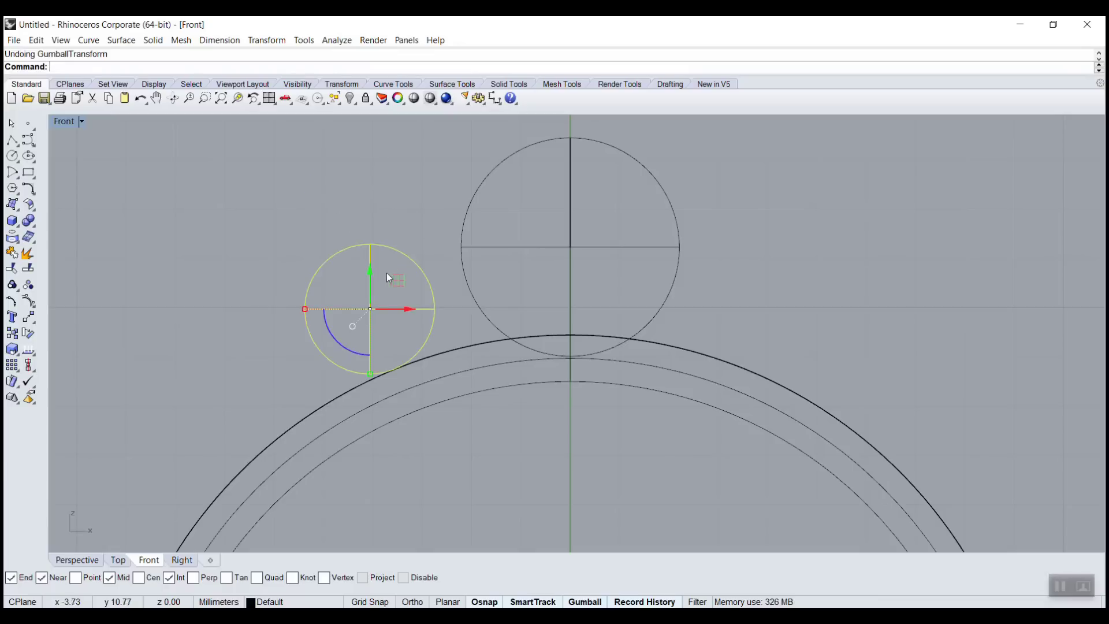
click(328, 329)
text(90)
key(Return)
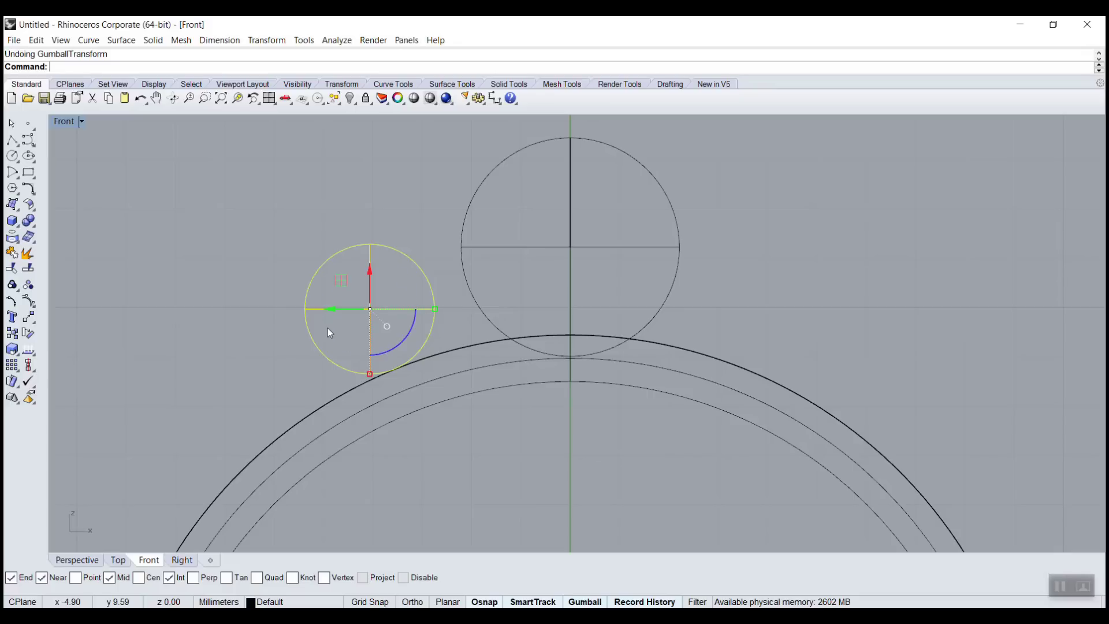
key(ctrl+z)
- Test and undo a 0.8 horizontal squash, then settle the sphere on the band beside the big sphere
drag(399, 282, 360, 334)
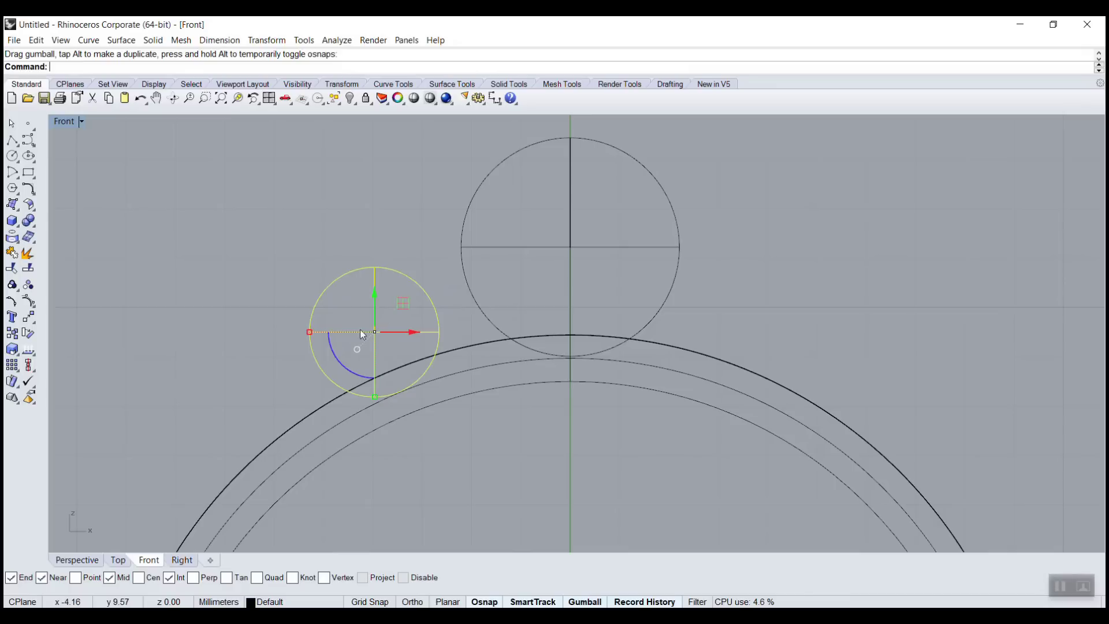
click(310, 332)
text(0.8)
key(Return)
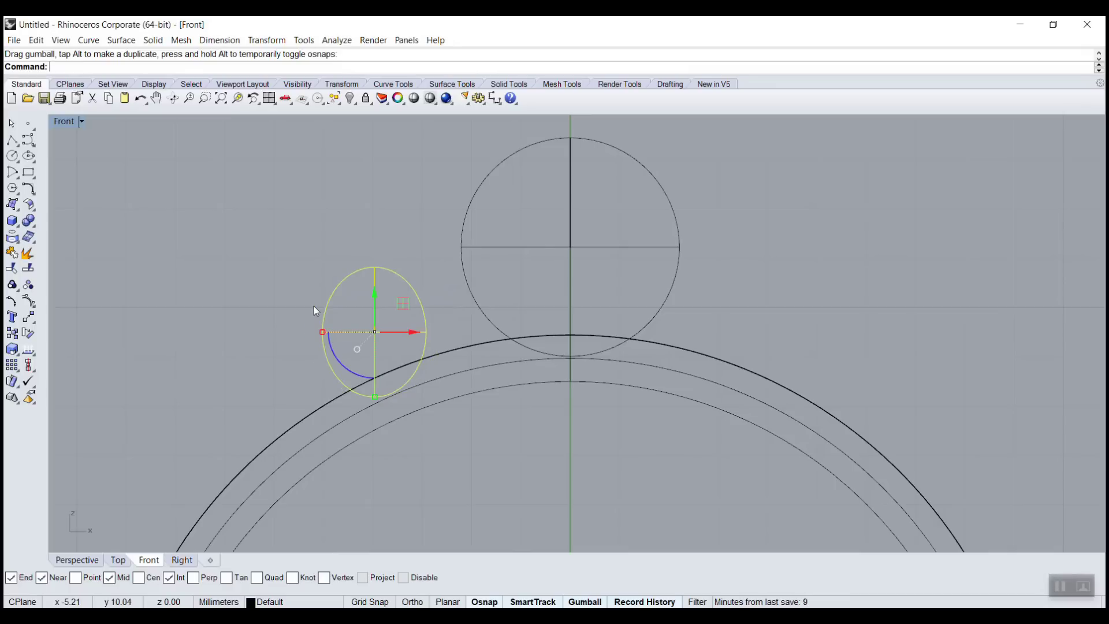
key(ctrl+z)
mouse_move(403, 302)
mouse_down()
mouse_move(431, 274)
mouse_move(415, 295)
mouse_up()
scroll(479, 362, down, 3)
mouse_move(504, 207)
mouse_down()
mouse_move(493, 208)
mouse_move(518, 186)
mouse_move(496, 210)
mouse_up()
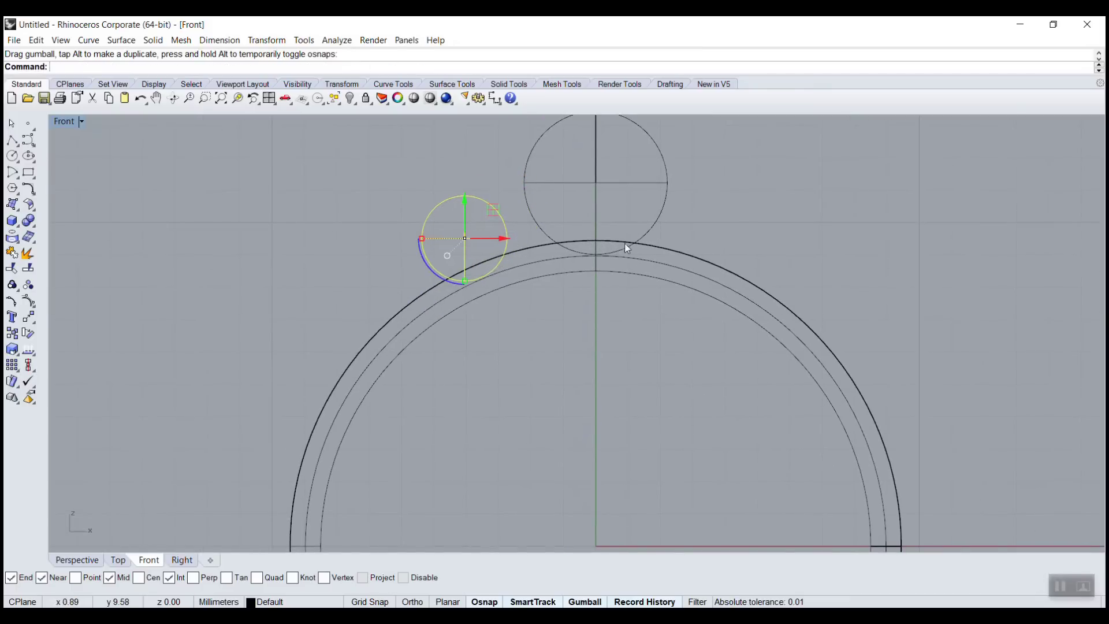
- Mirror the small sphere about a vertical line through the origin onto the ring's right side
text(irror)
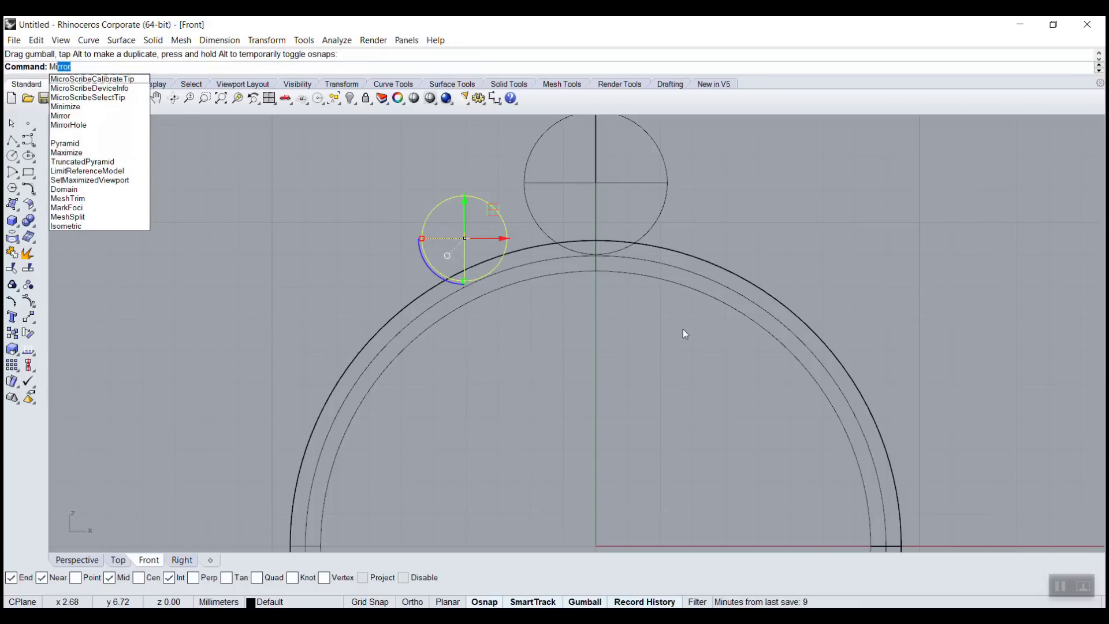
key(Return)
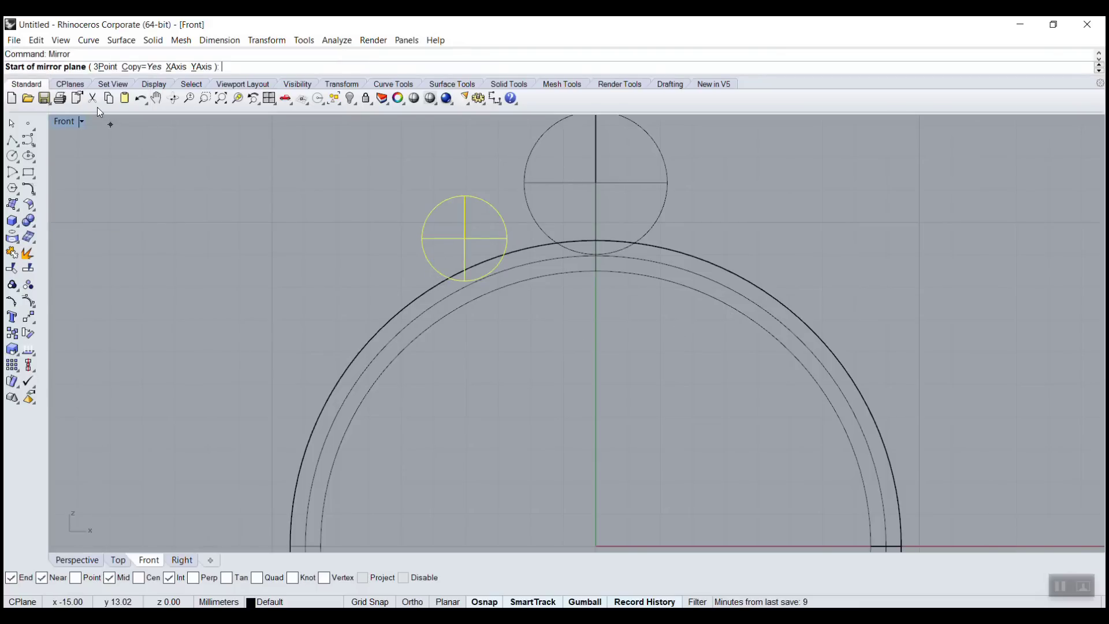
key(Return)
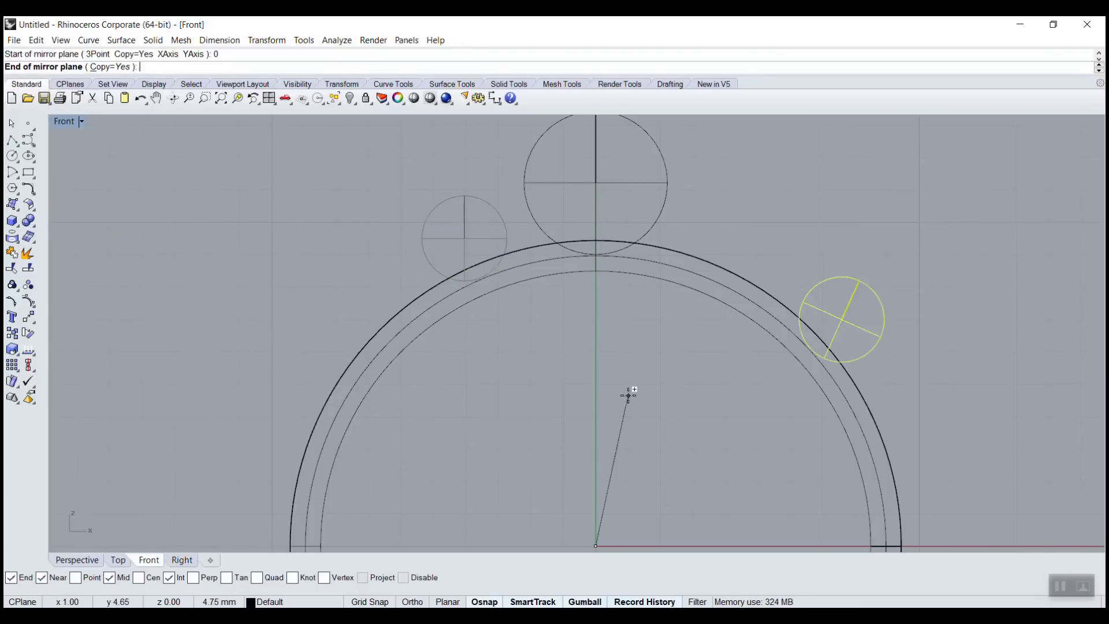
key(F8)
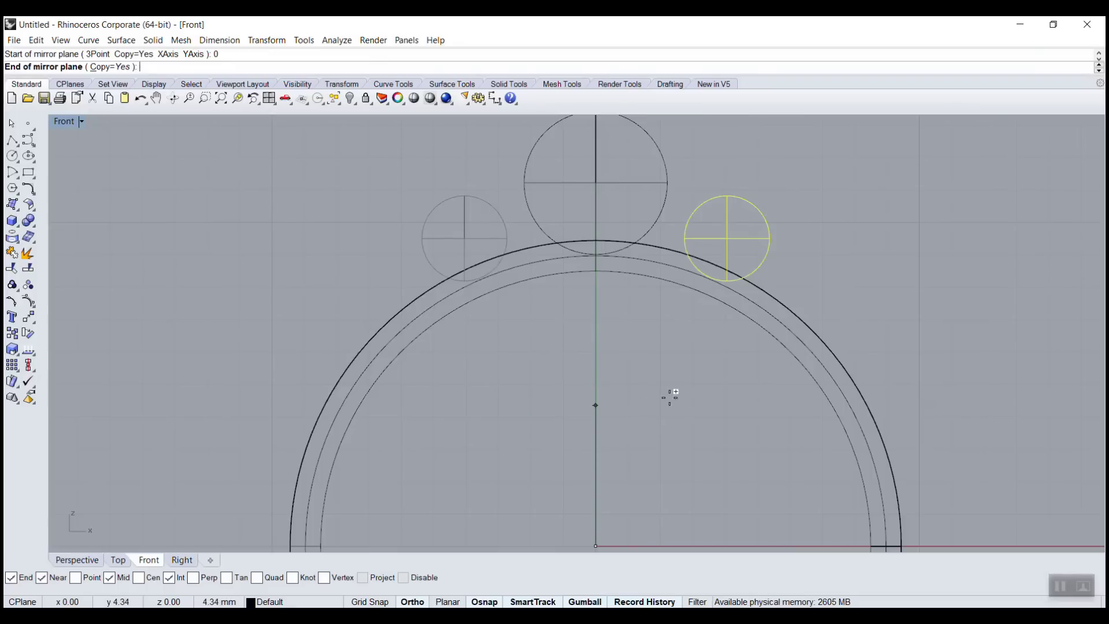
click(638, 384)
key(Escape)
scroll(751, 278, down, 3)
scroll(739, 298, up, 3)
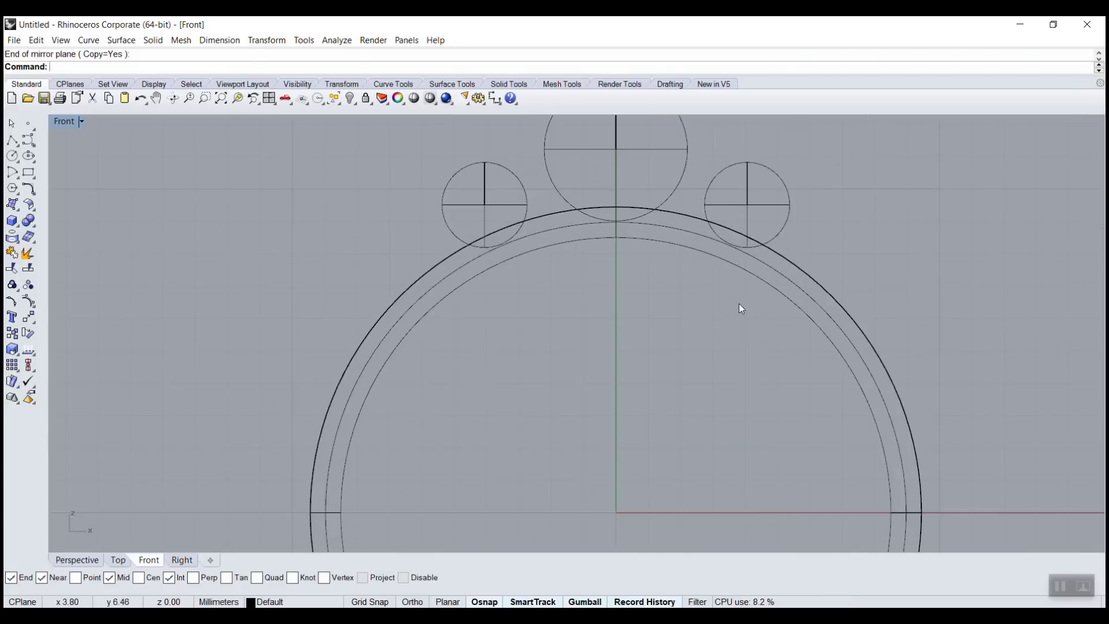
click(523, 205)
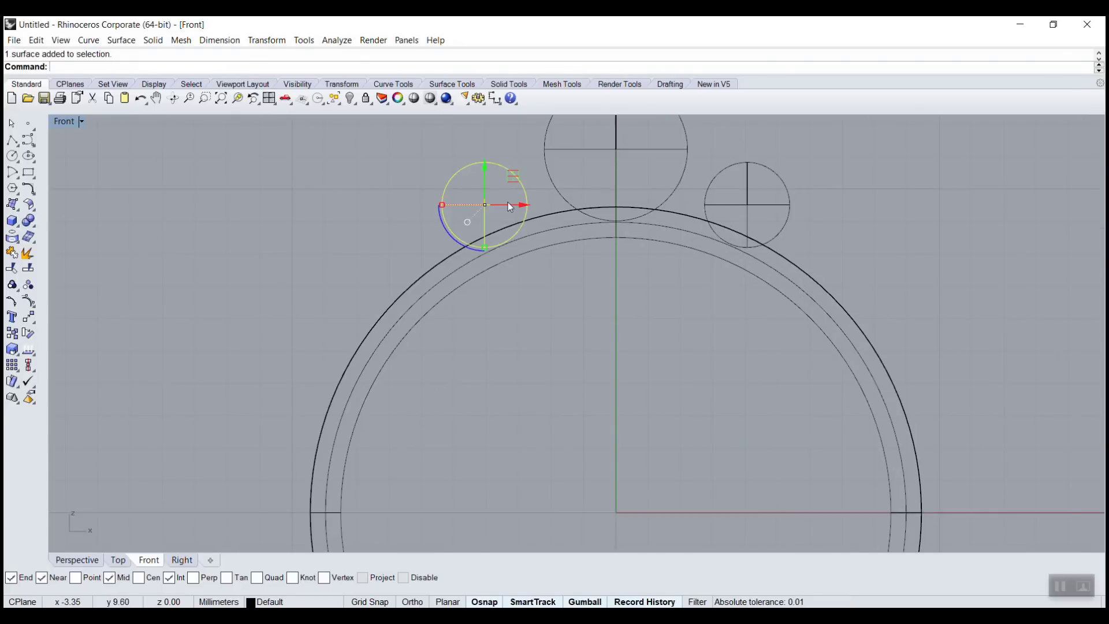
- Copy the left sphere further down the band and adjust the copy's position
key(alt)
drag(517, 180, 349, 282)
drag(410, 259, 441, 242)
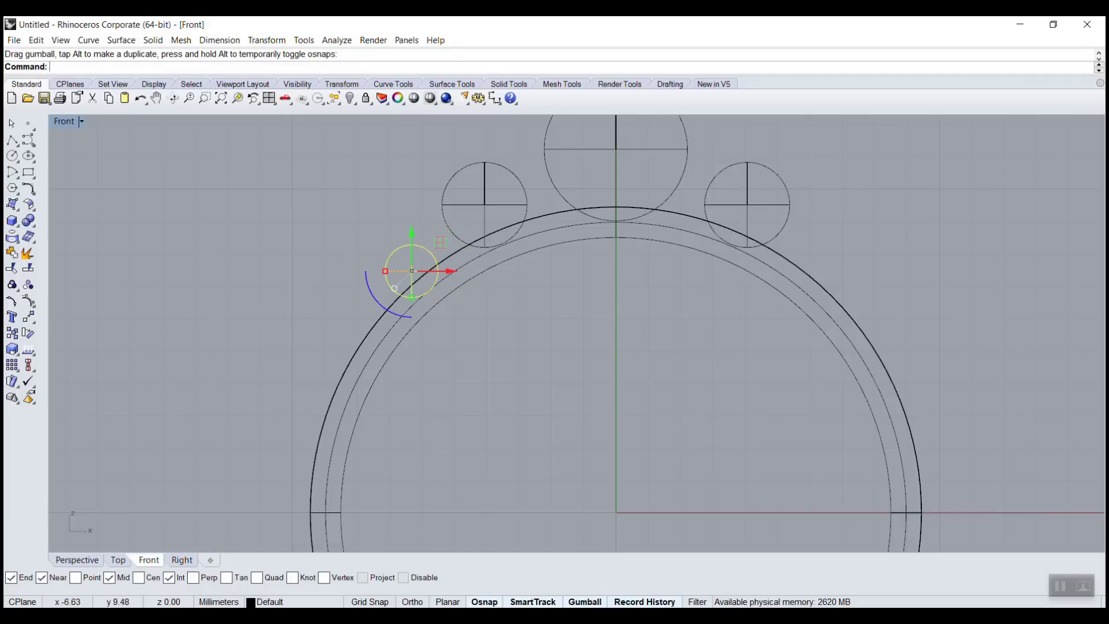
- Mirror the new smaller sphere across the vertical axis through 0 to the right side
text(Mirror)
key(Return)
text(0)
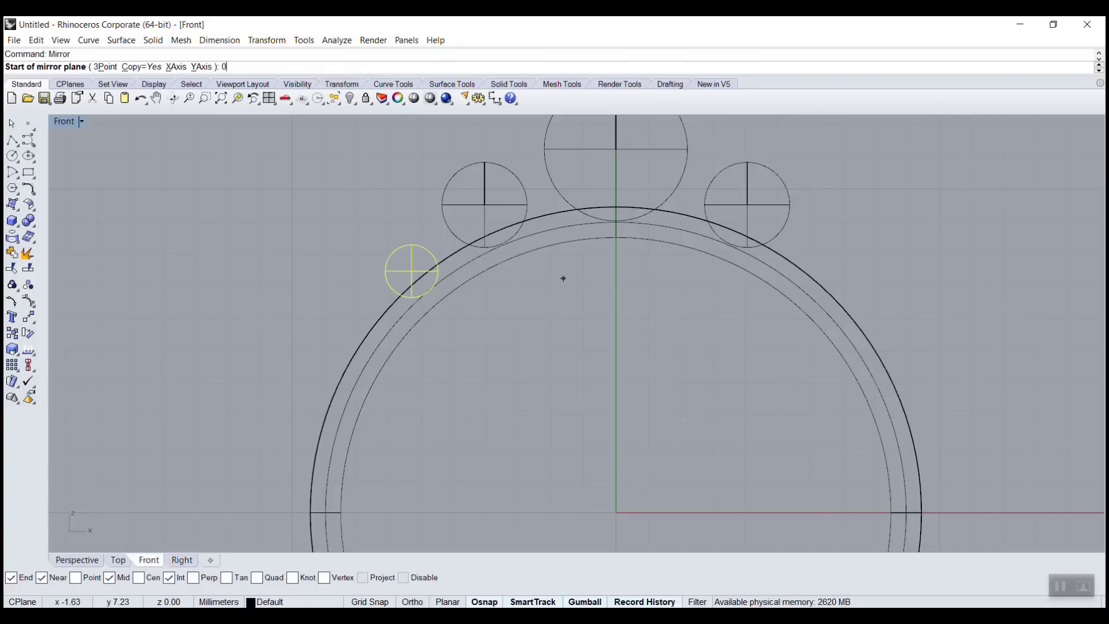
key(Return)
key(shift)
click(650, 296)
scroll(699, 317, down, 4)
scroll(726, 394, up, 3)
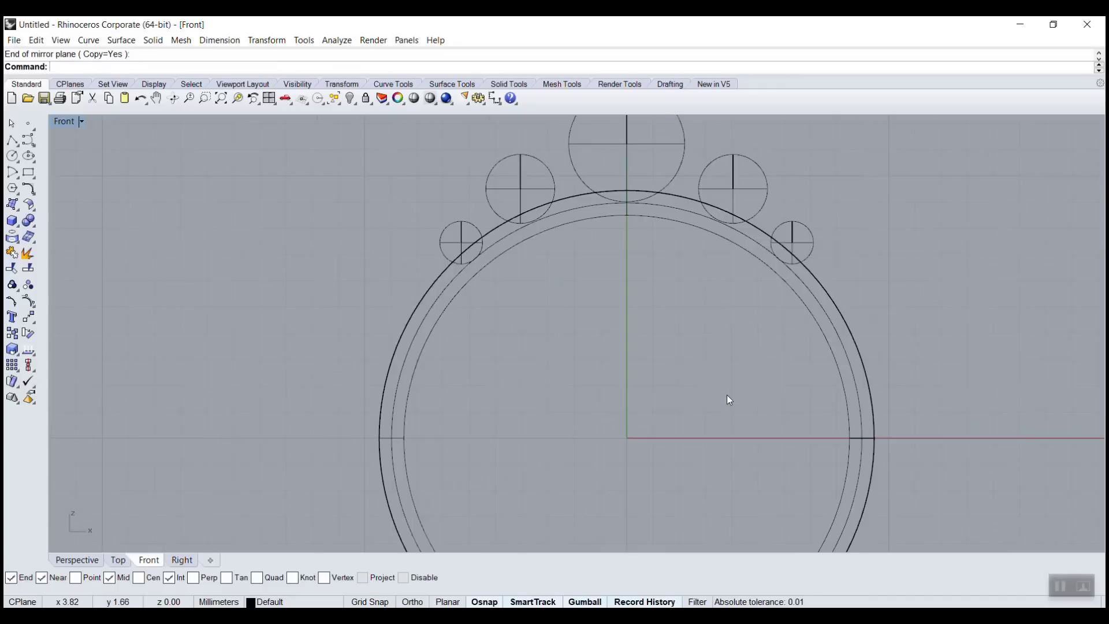
- Inspect the ring and five spheres in a maximized, orbited Perspective view, then restore four views
double_click(67, 124)
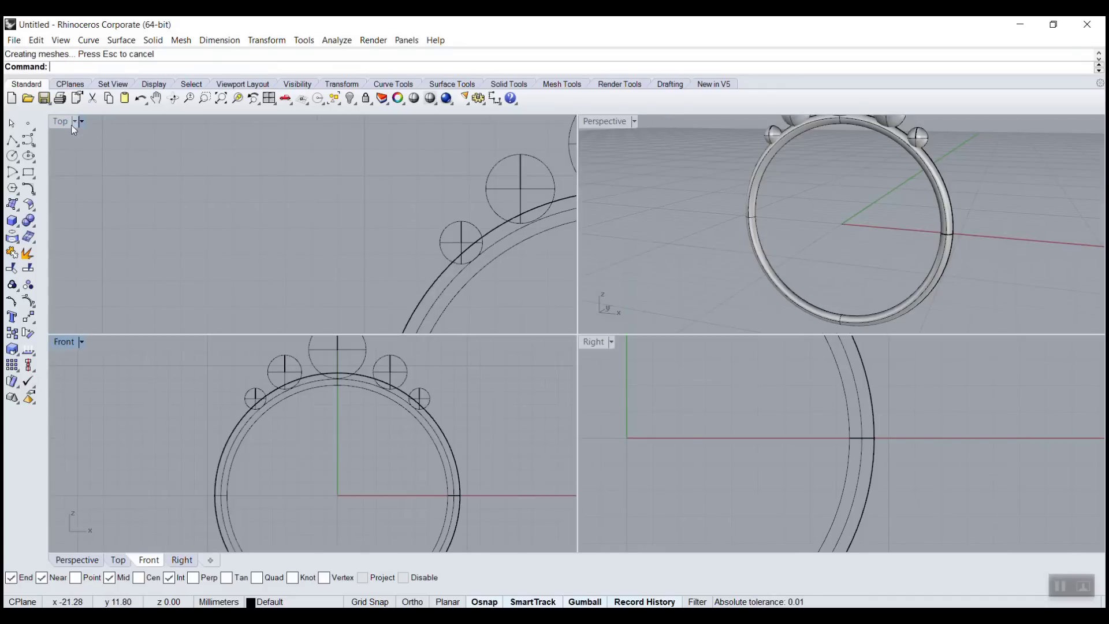
double_click(590, 124)
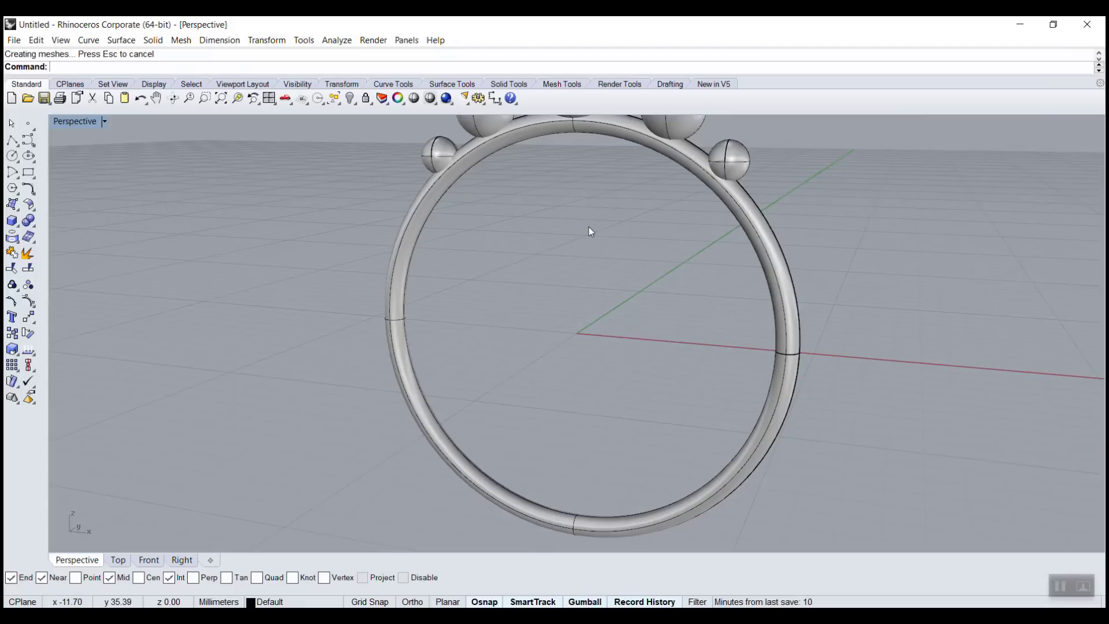
right_drag(589, 229, 558, 342)
scroll(557, 343, up, 3)
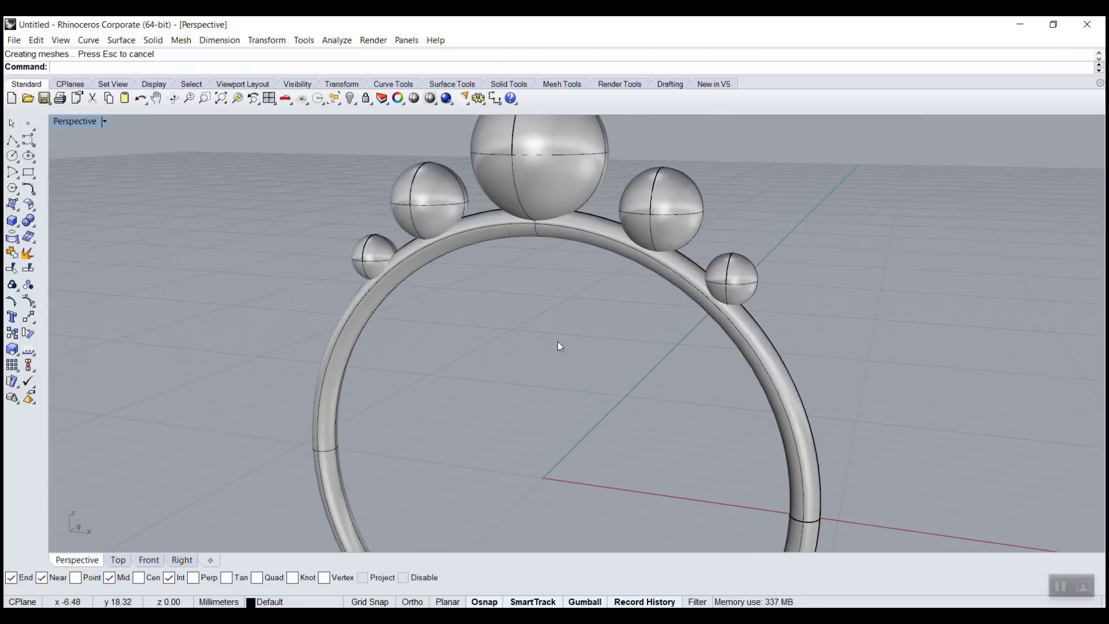
text(Boo)
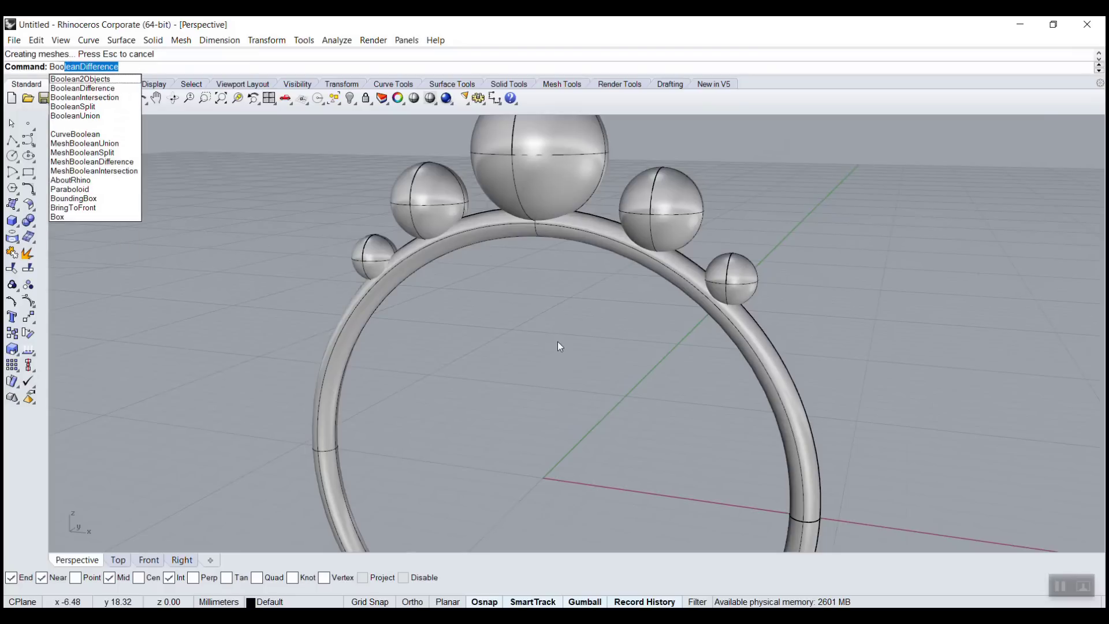
key(Escape)
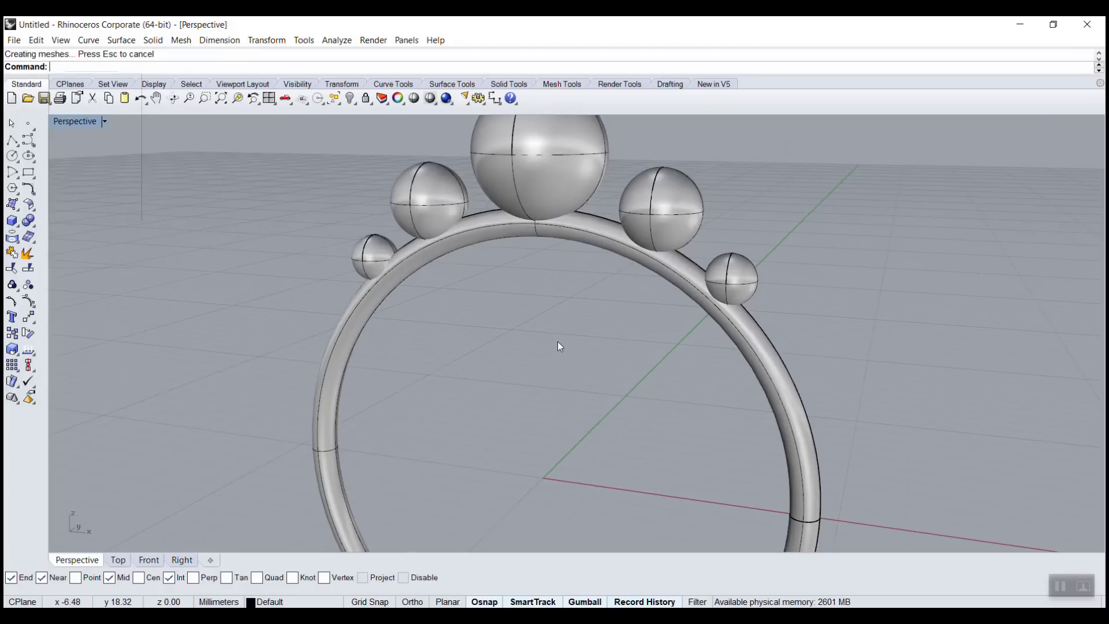
double_click(72, 122)
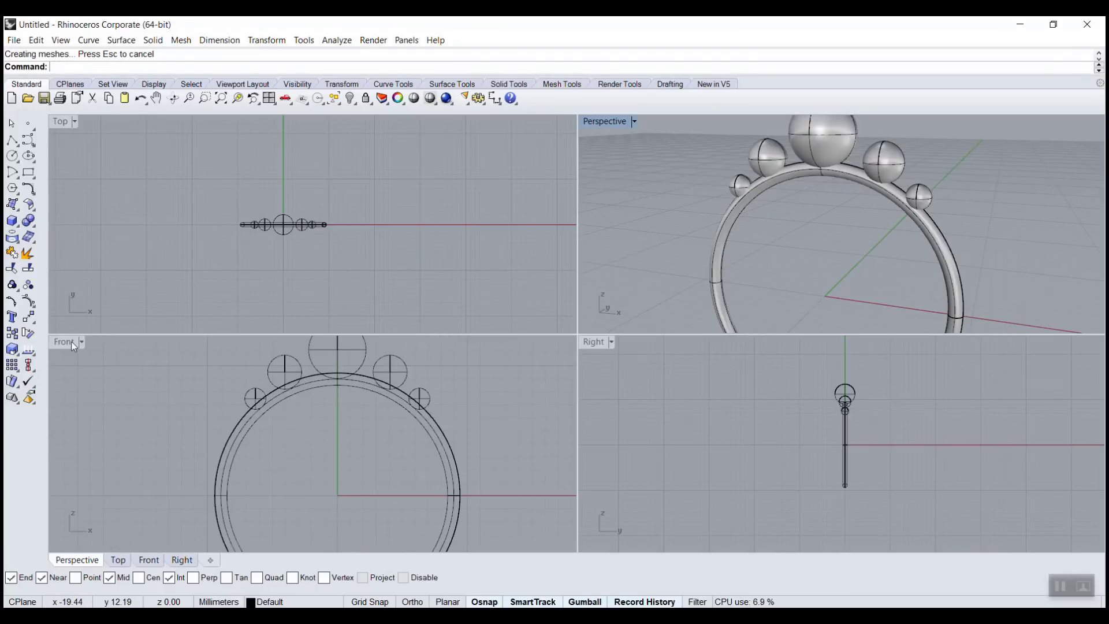
- In the maximized Front view, move the left medium and small spheres up along the band
double_click(71, 341)
scroll(500, 366, up, 5)
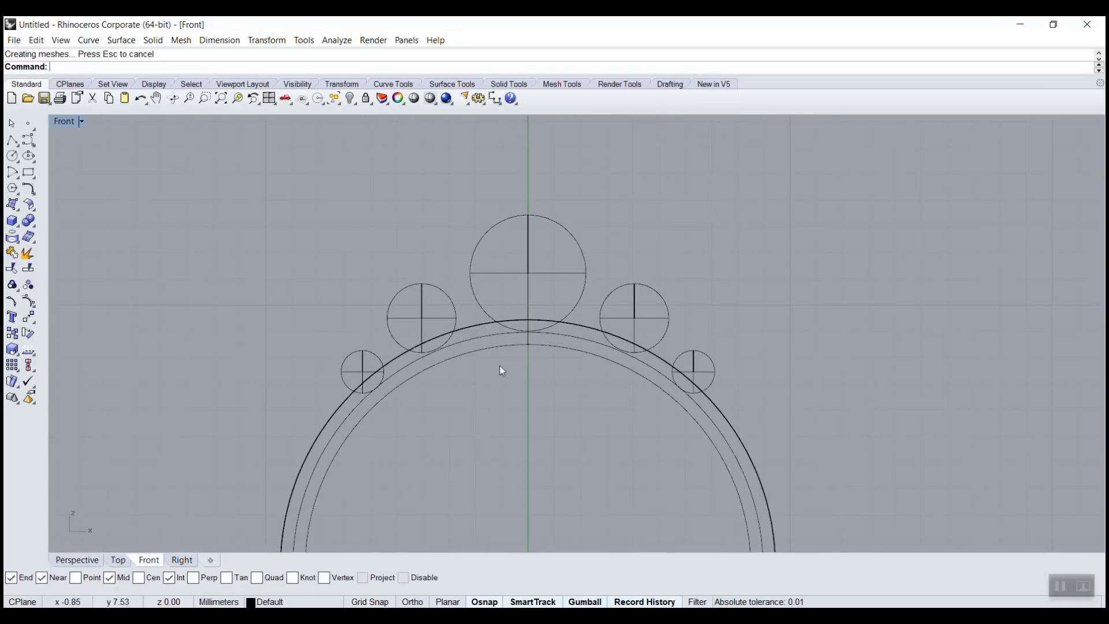
click(453, 321)
mouse_move(422, 317)
mouse_down()
mouse_move(450, 290)
mouse_move(431, 314)
mouse_up()
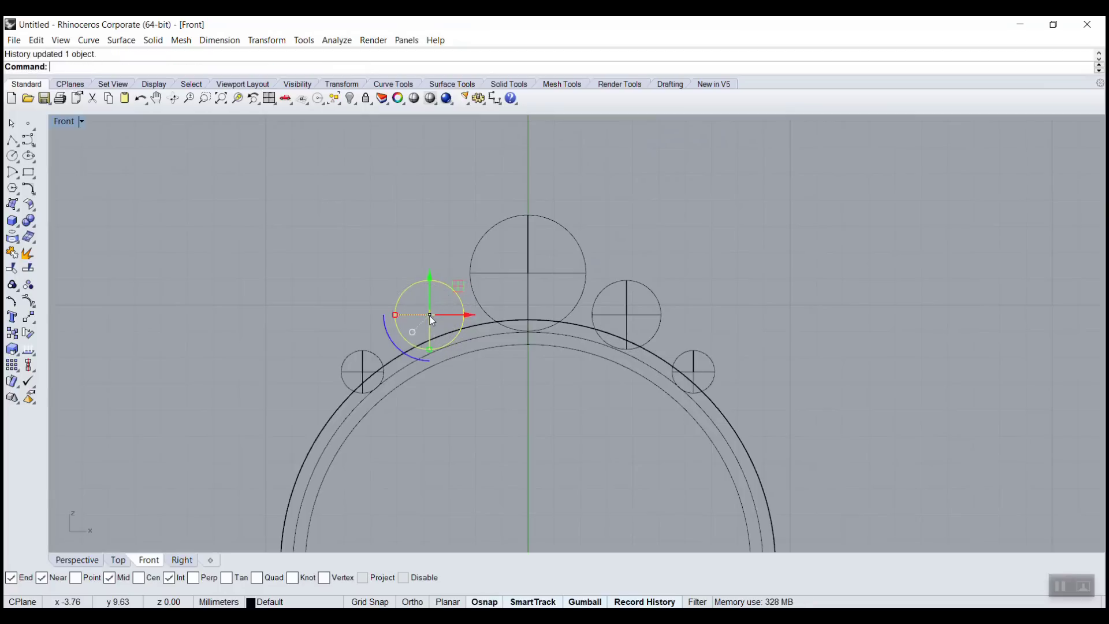
click(367, 350)
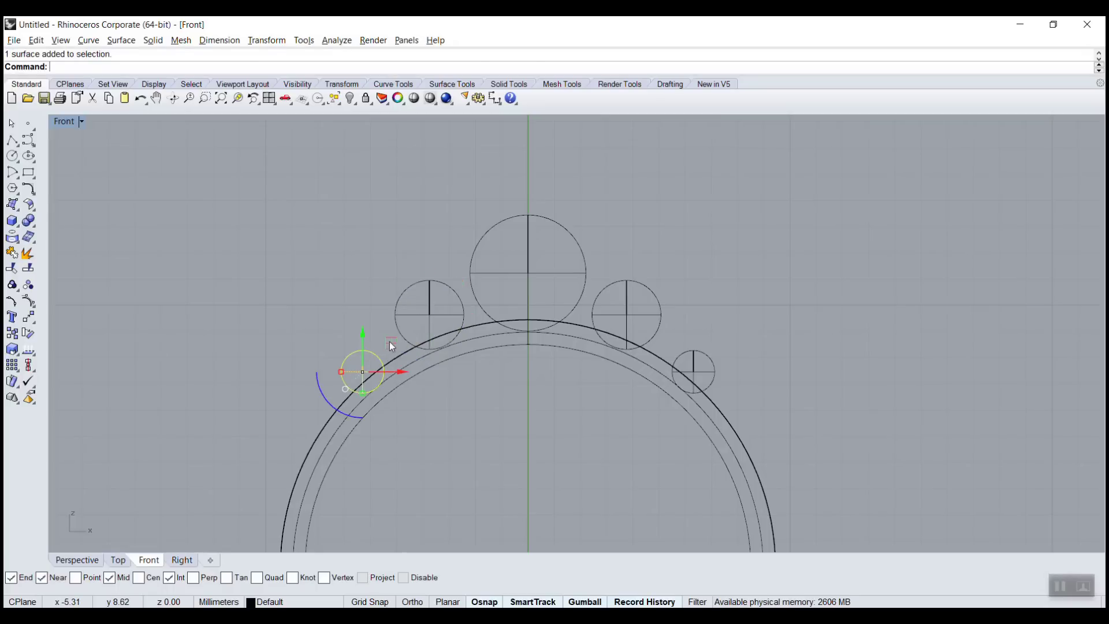
drag(391, 341, 378, 363)
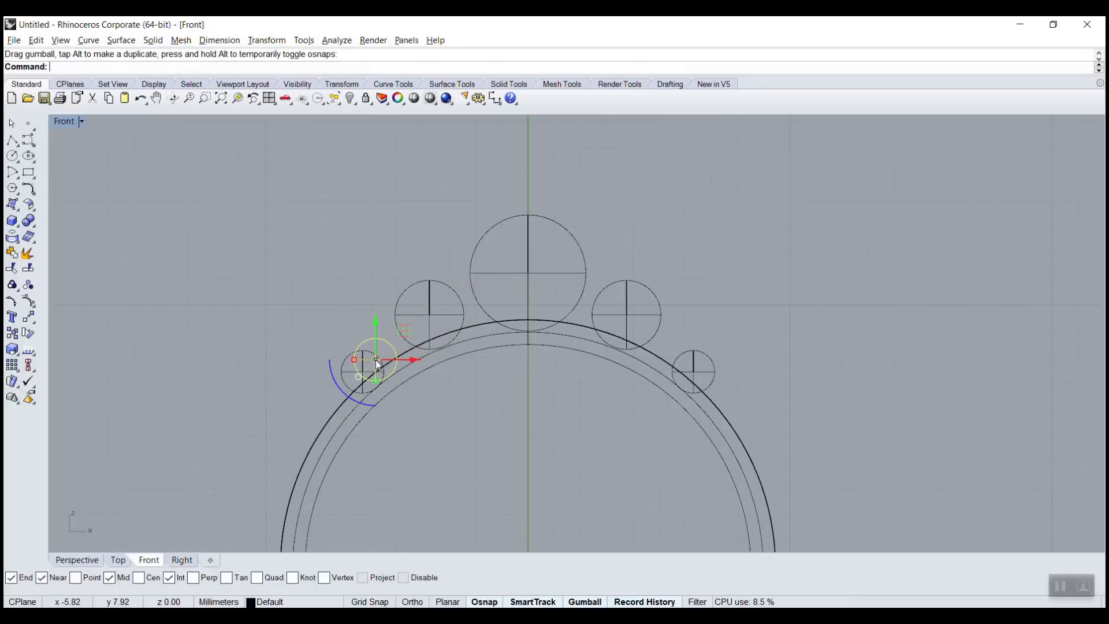
click(326, 298)
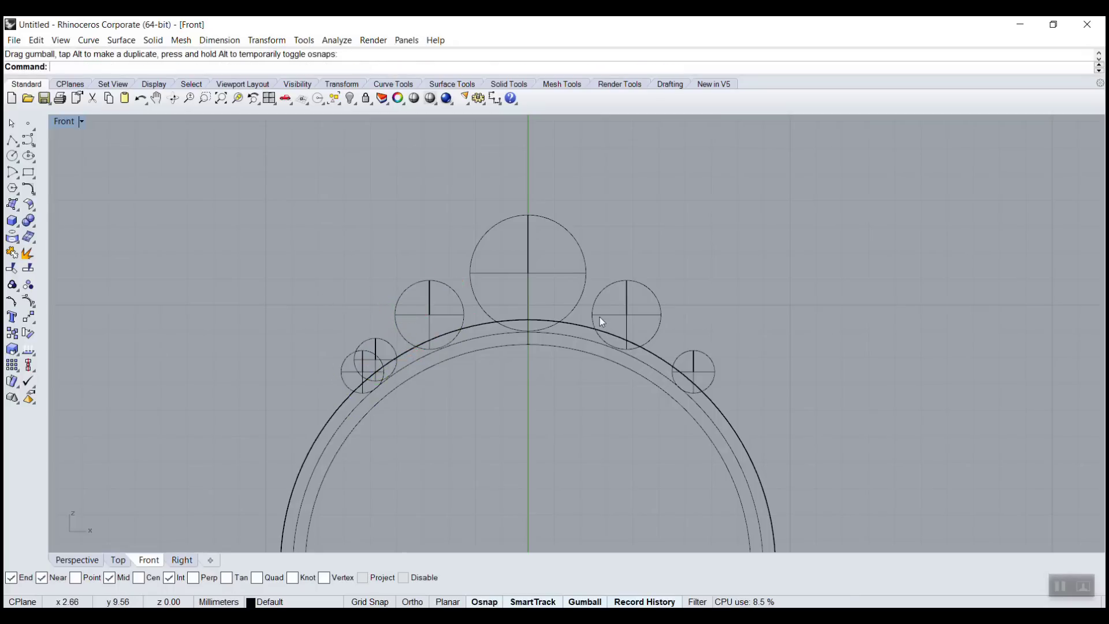
- Delete the two extra small spheres
click(712, 372)
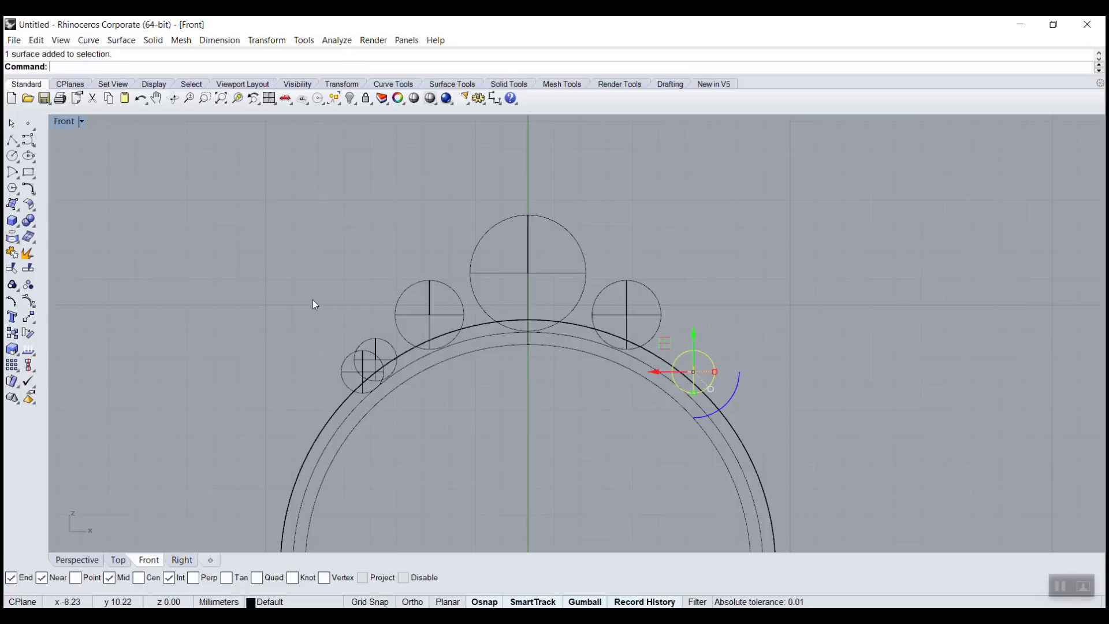
click(344, 355)
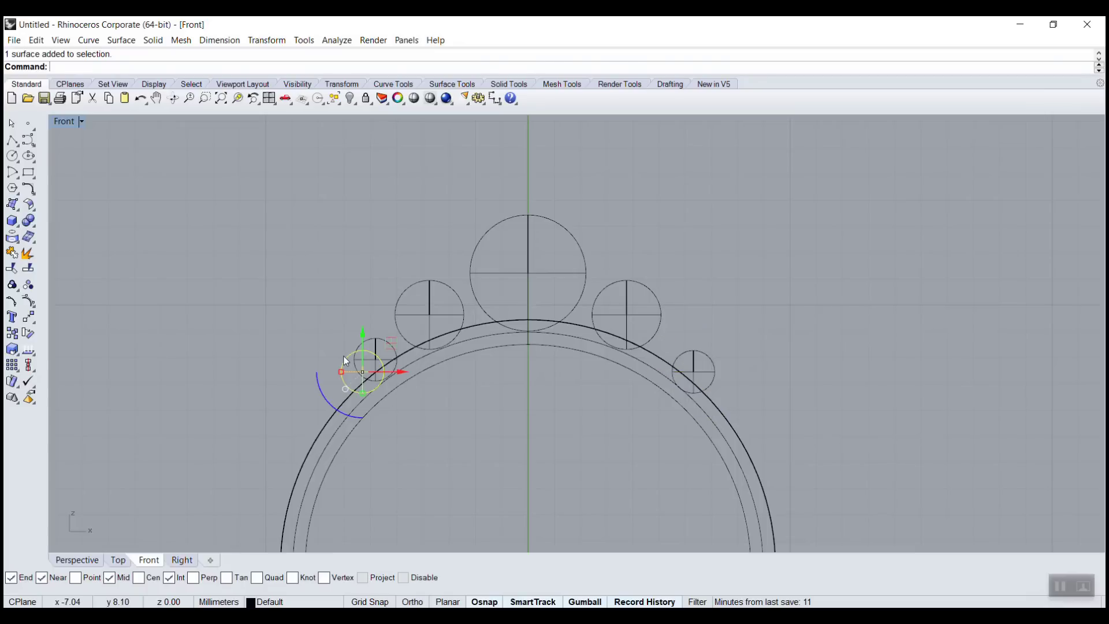
key(Delete)
click(697, 360)
key(Delete)
- Mirror the left small sphere across the vertical line through 0 to the right side
click(378, 347)
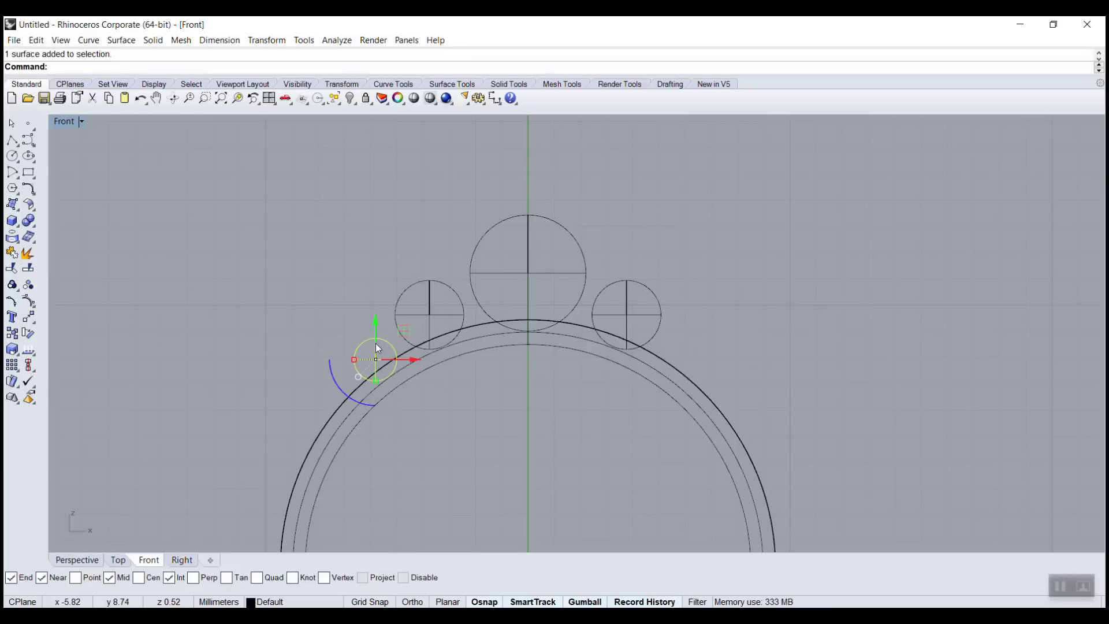
text(mi)
key(Return)
text(0)
key(Return)
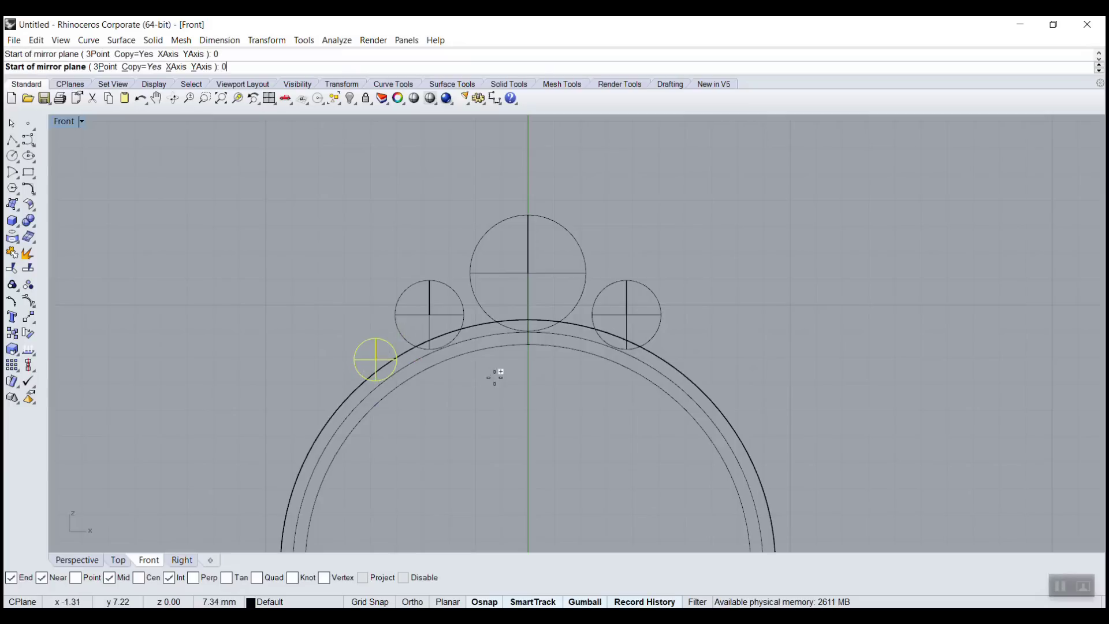
click(602, 401)
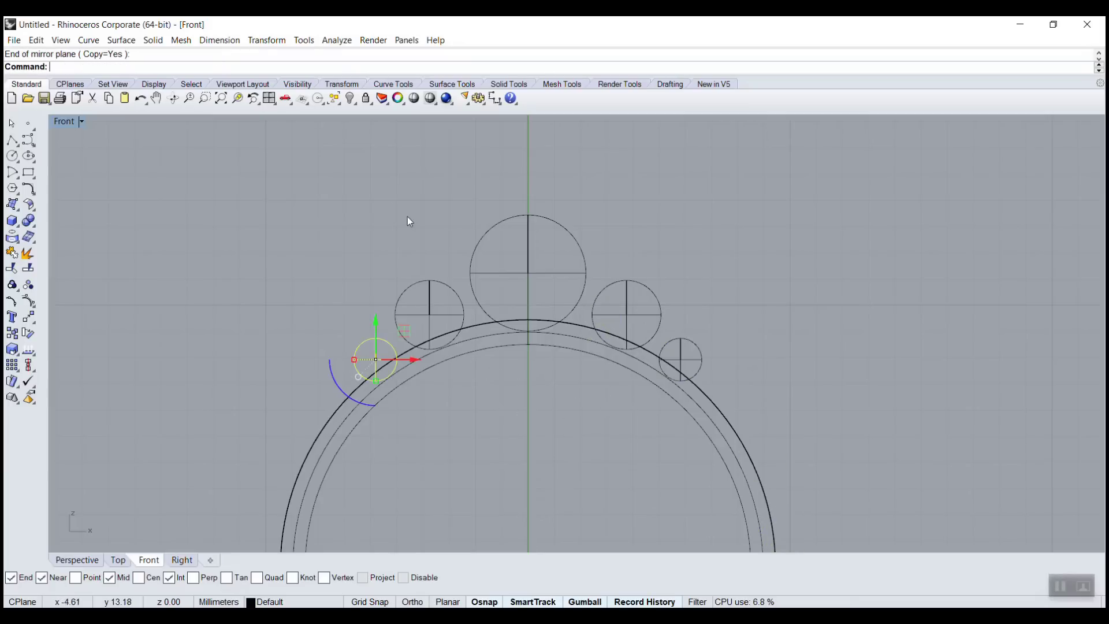
key(Escape)
scroll(538, 359, down, 5)
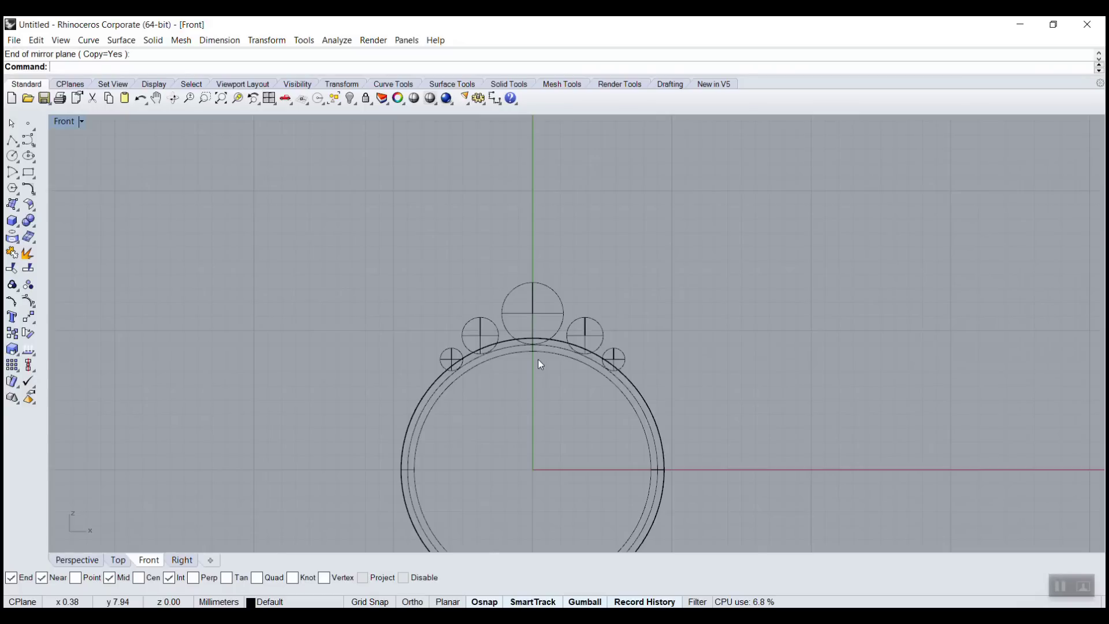
- Maximize the Perspective view and orbit to frame the ring
scroll(538, 358, up, 3)
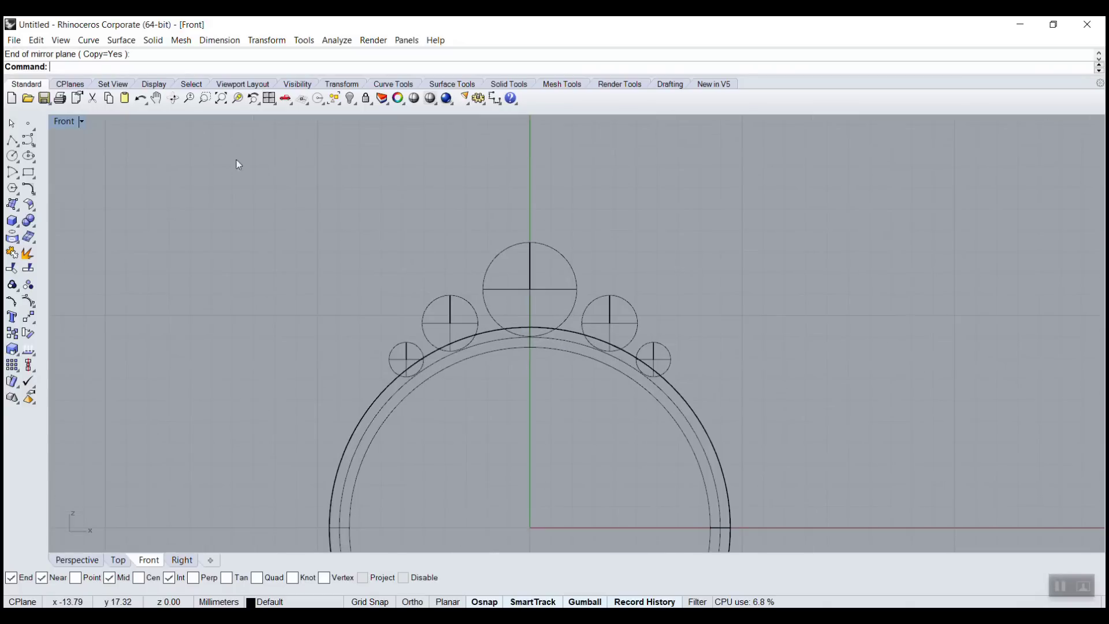
double_click(68, 124)
click(588, 130)
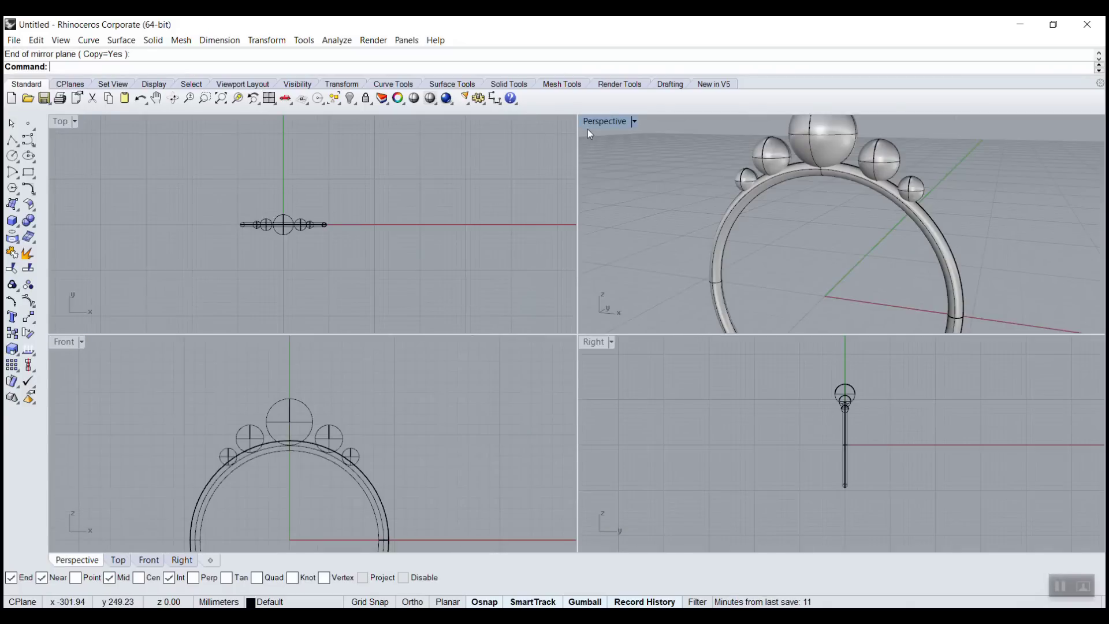
double_click(587, 129)
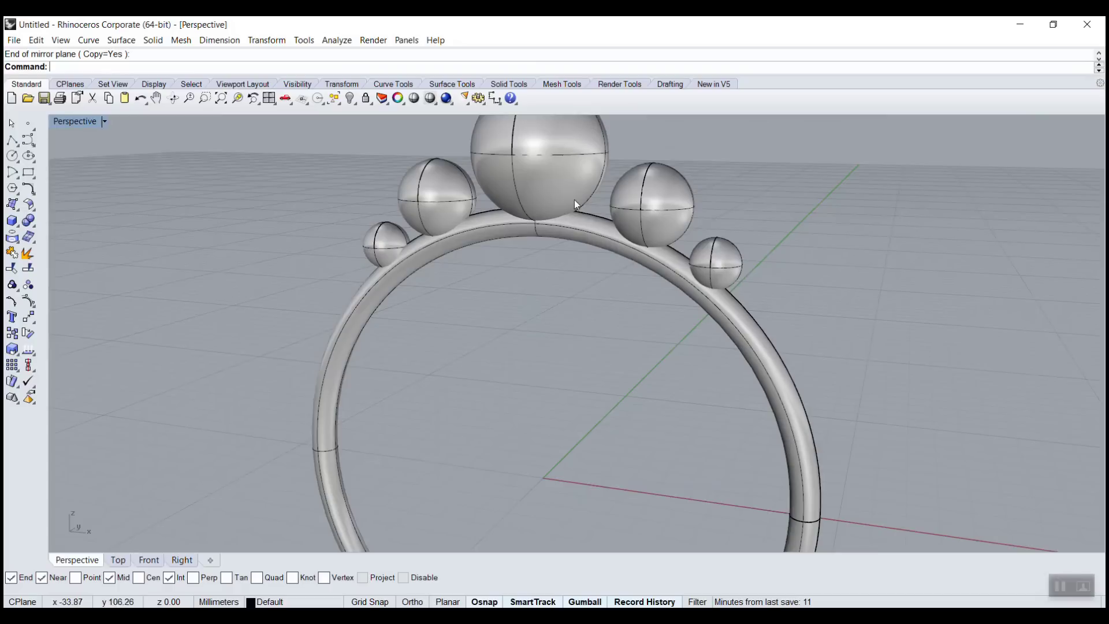
right_drag(547, 258, 545, 334)
- Boolean-union the five spheres and the ring band into one solid
text(BooleanDifference)
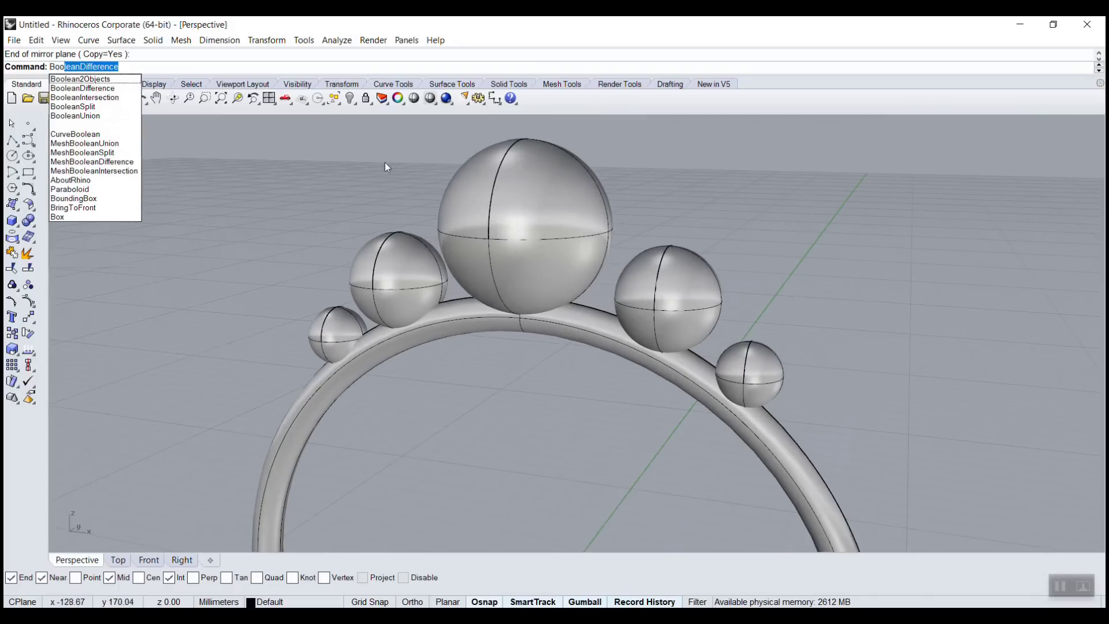
click(82, 116)
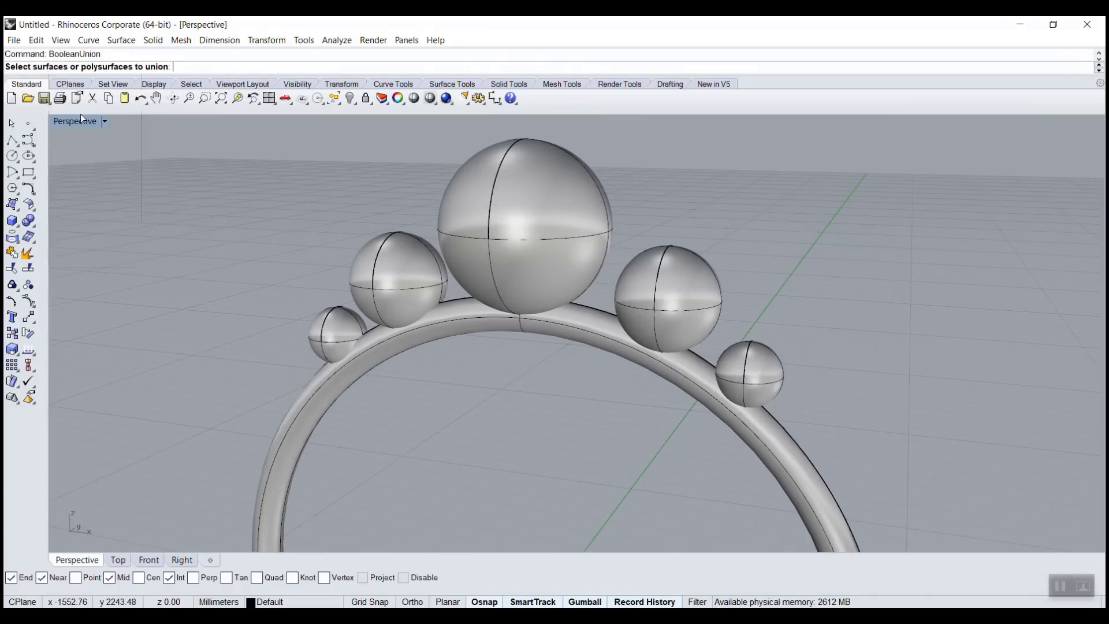
click(334, 328)
click(388, 276)
click(506, 231)
click(684, 324)
click(744, 372)
click(571, 320)
key(Return)
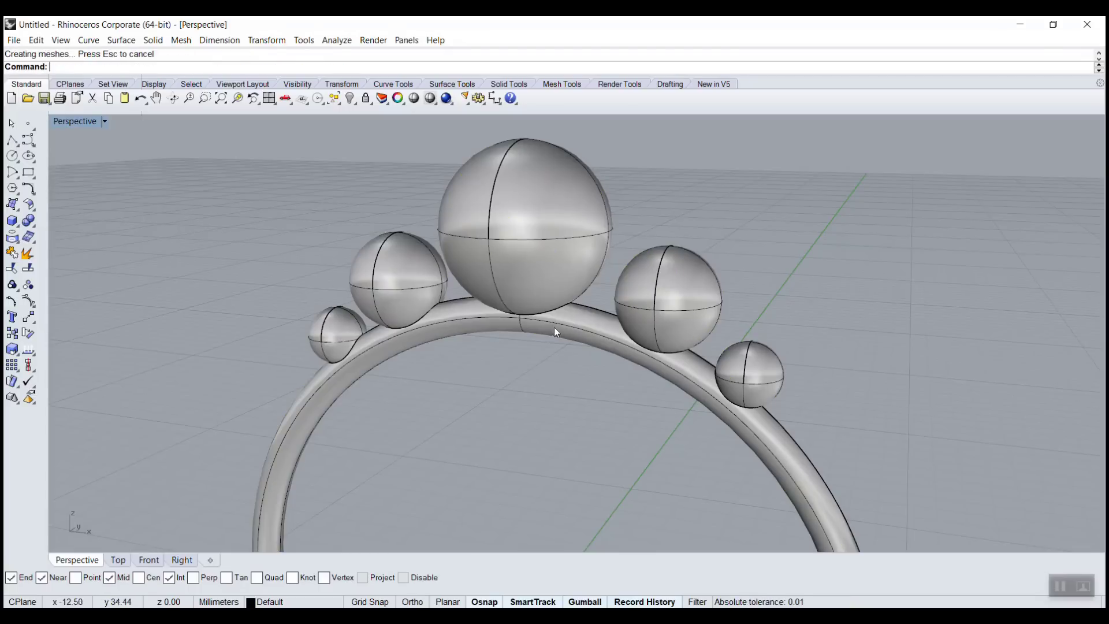
- Orbit to a lower front-on angle and show the Perspective view in Wireframe
right_drag(536, 332, 563, 298)
click(104, 121)
click(88, 152)
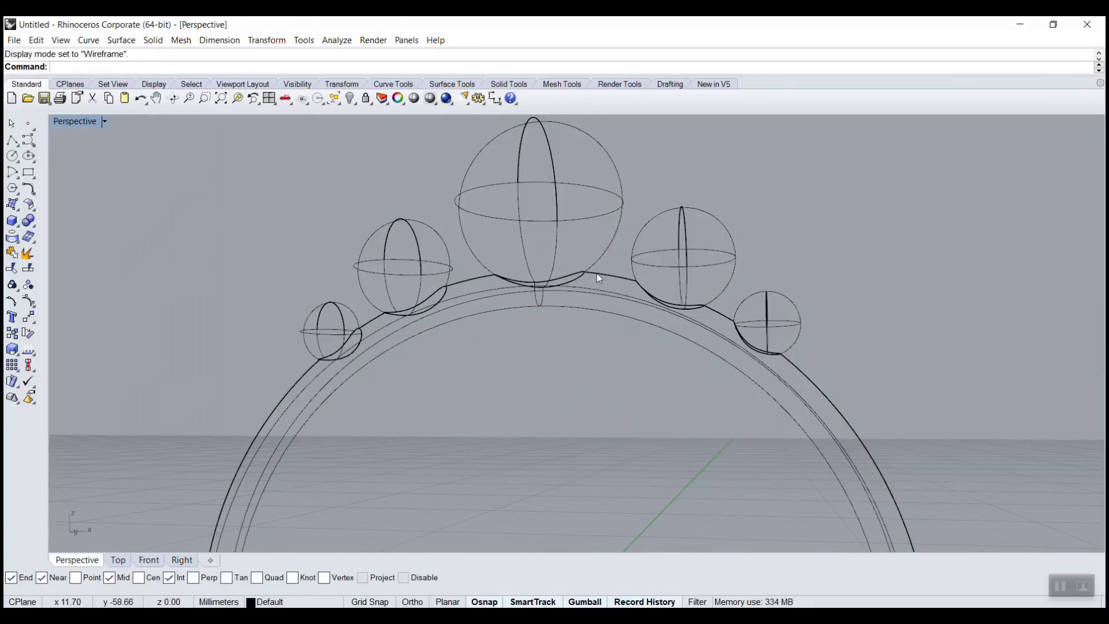
- Switch the Perspective view back to Shaded display with the ring selected
click(551, 245)
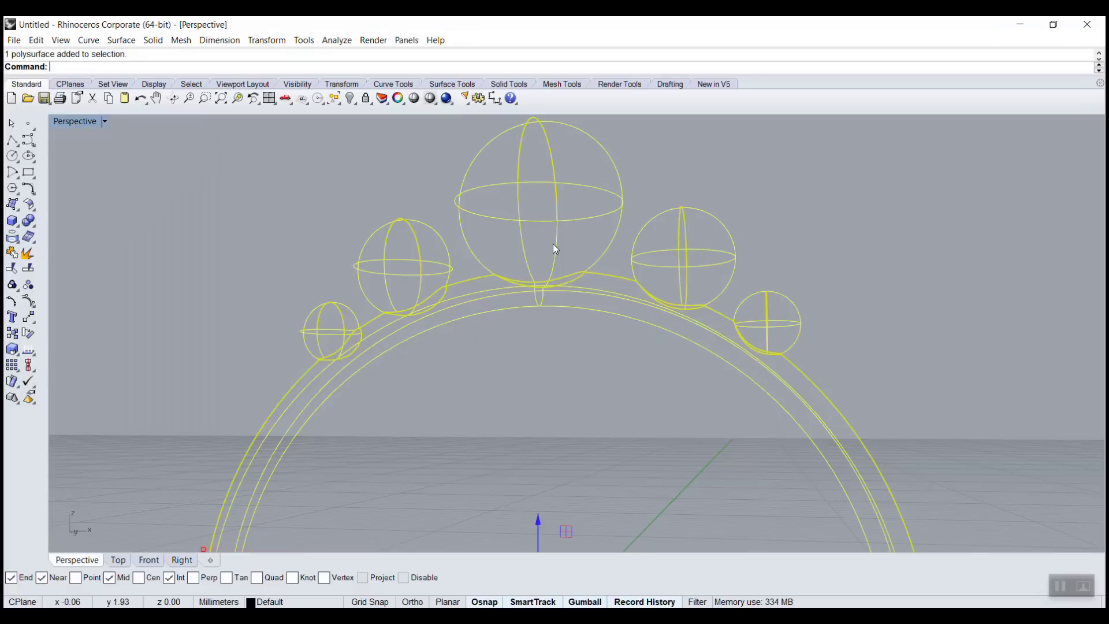
click(104, 121)
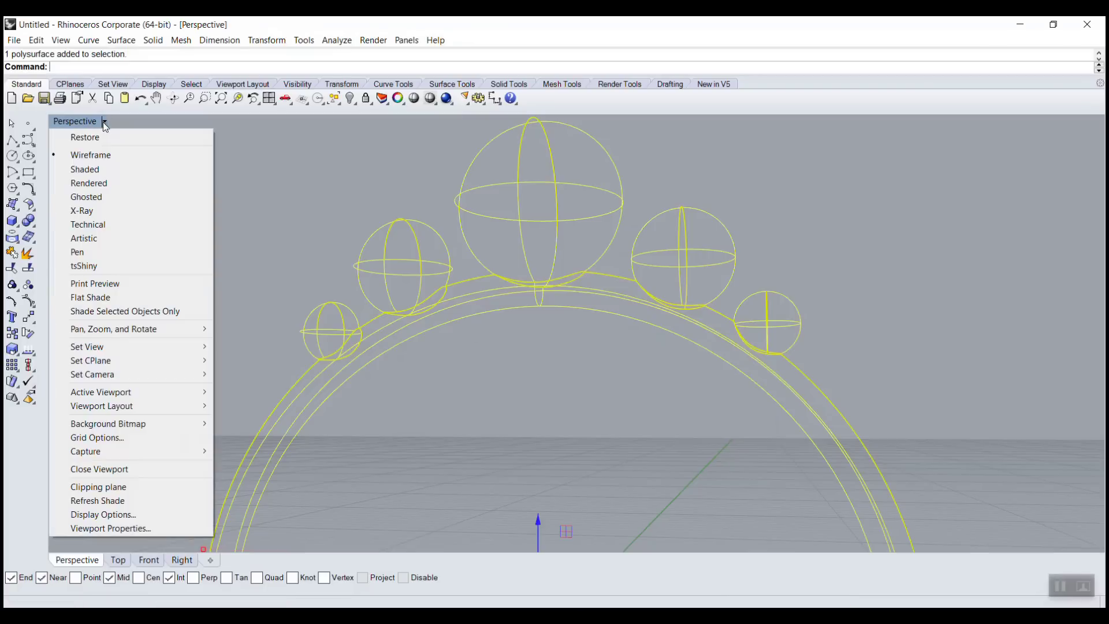
click(96, 171)
right_drag(495, 341, 571, 359)
scroll(572, 358, up, 4)
scroll(571, 353, down, 2)
- Start FilletEdge with a 0.3 fillet radius
text(FilletEdge)
key(Return)
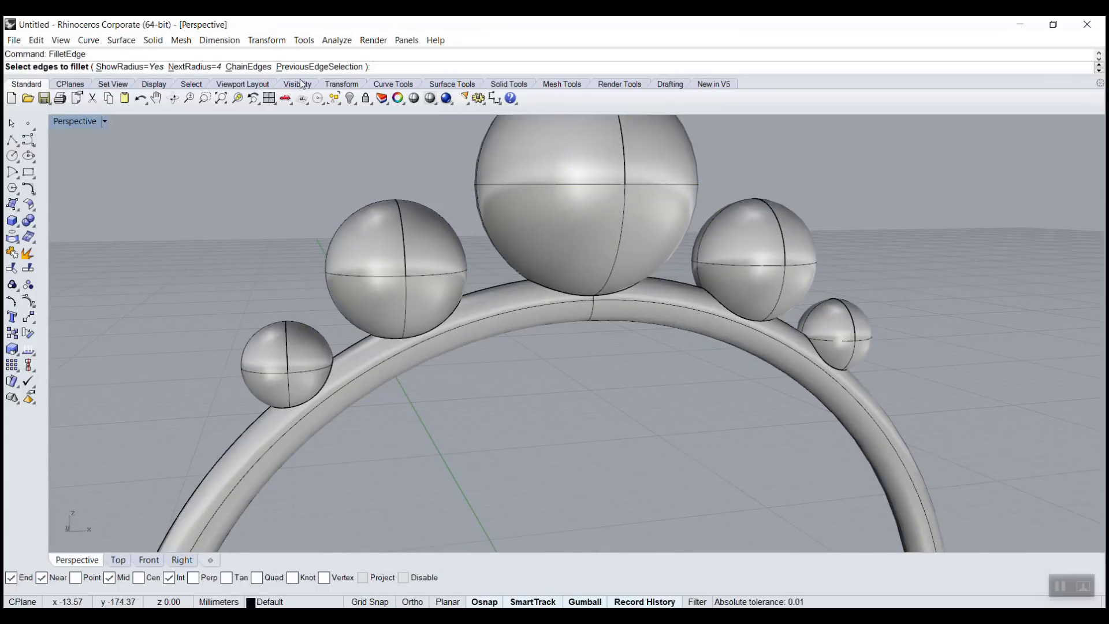
click(195, 68)
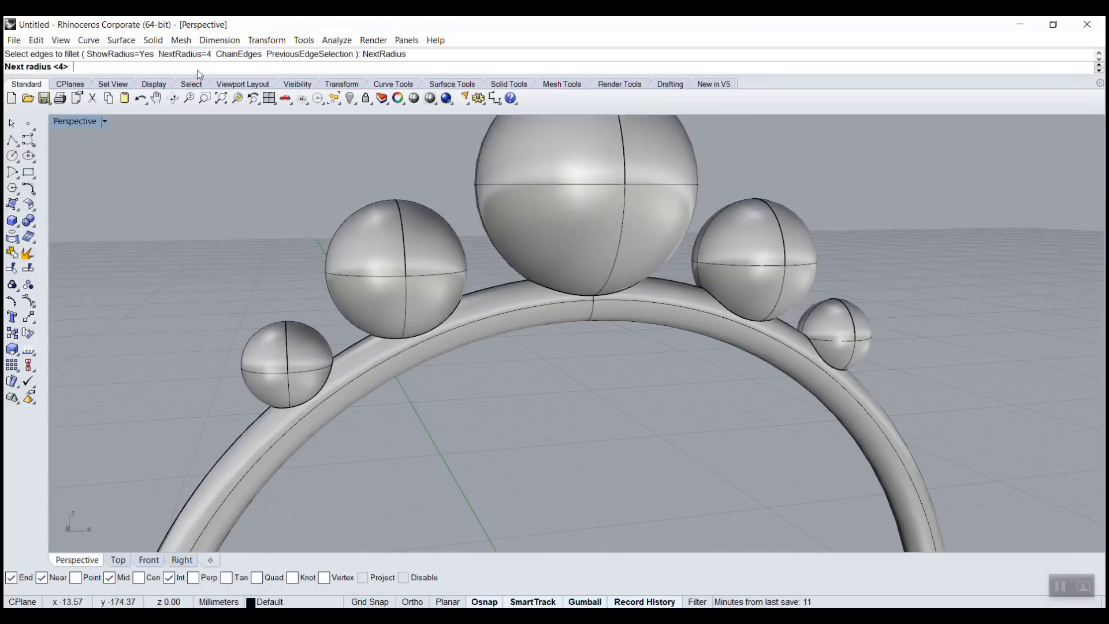
text(0.3)
key(Return)
- Select the five sphere-to-band seams and confirm them for the 0.3 fillet
click(546, 289)
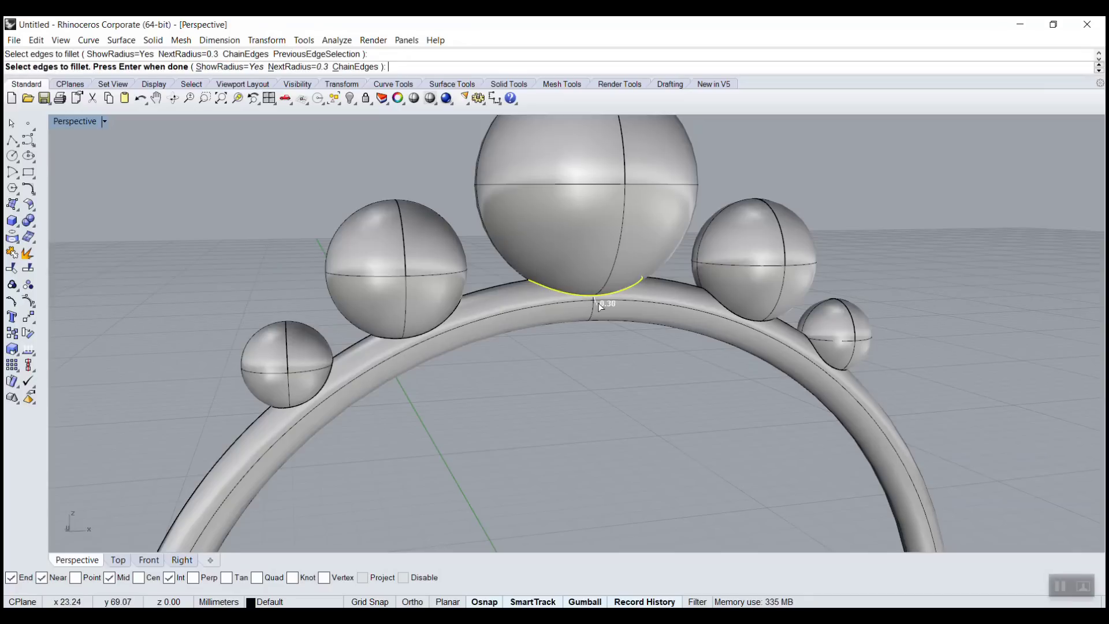
right_drag(602, 304, 495, 258)
scroll(674, 286, up, 5)
scroll(495, 257, down, 2)
scroll(494, 256, up, 1)
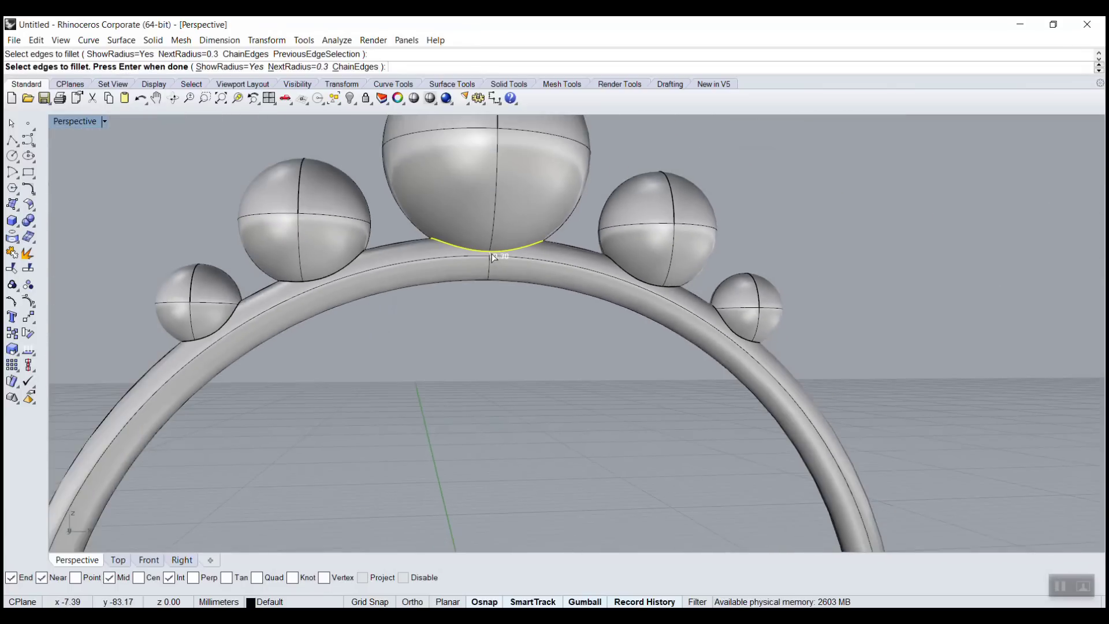
scroll(494, 256, down, 1)
drag(122, 142, 698, 378)
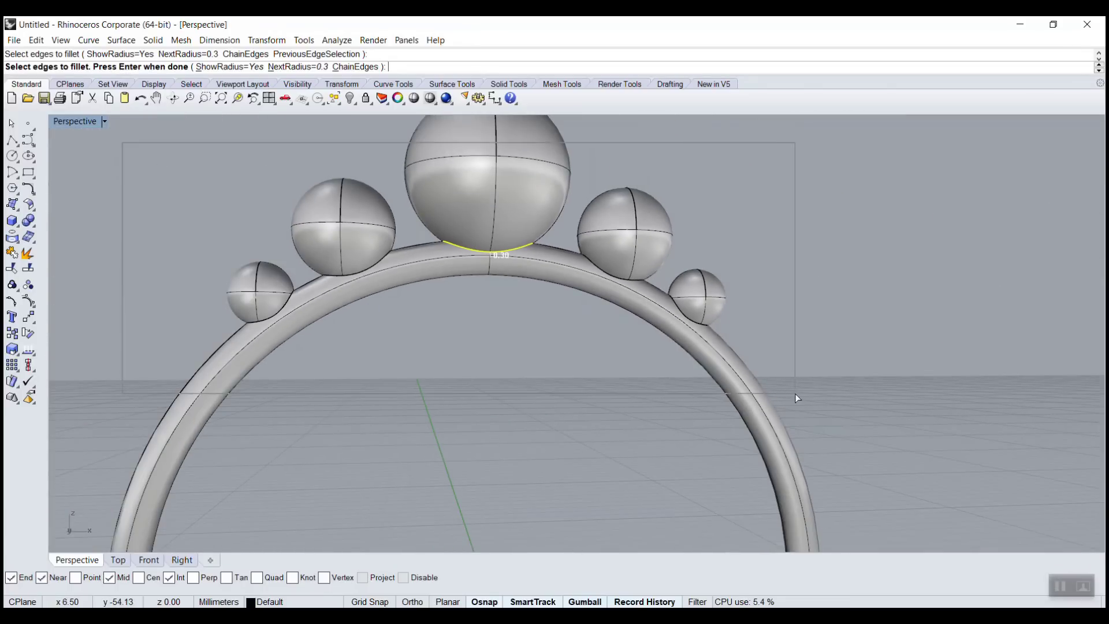
drag(794, 393, 796, 393)
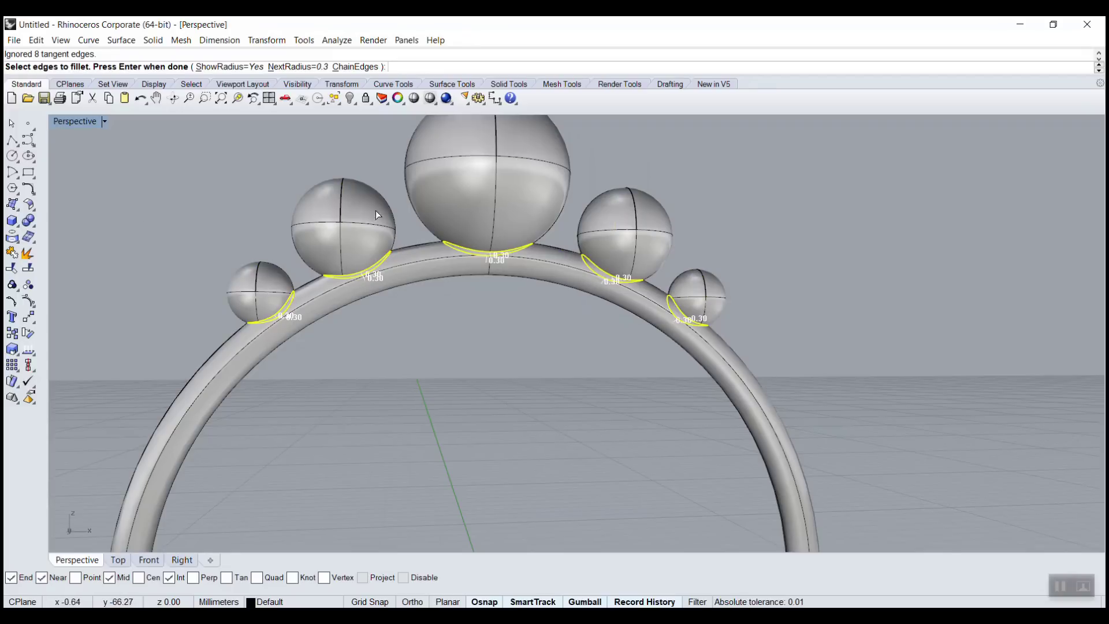
key(Return)
key(Return)
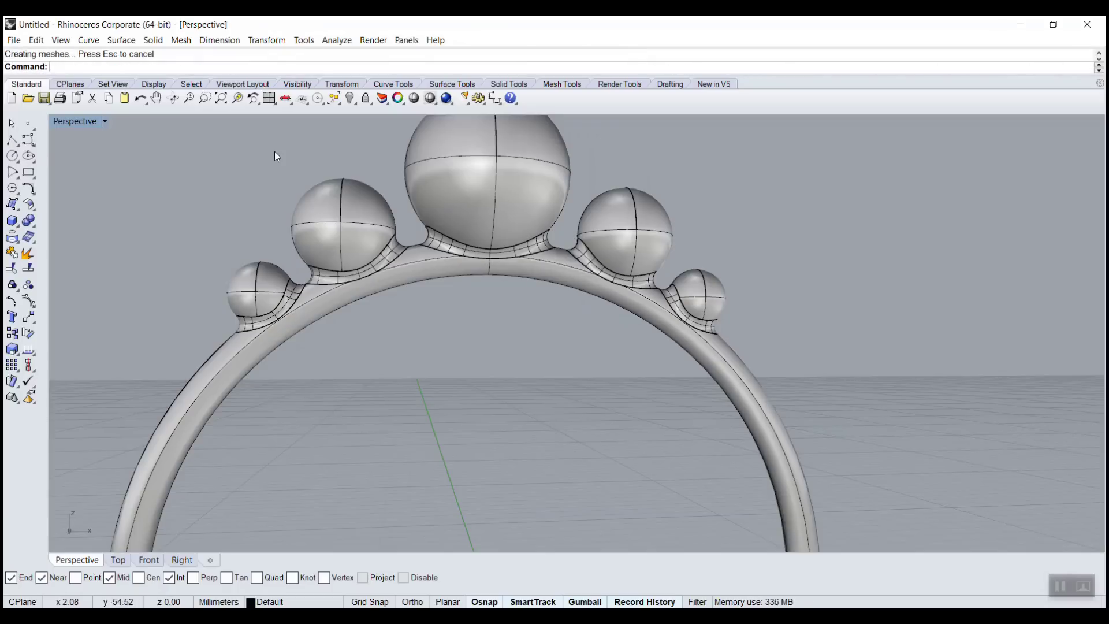
- Inspect the trial fillets at the large sphere, then undo them
ctrl+right_drag(275, 151, 323, 324)
ctrl+right_drag(531, 541, 600, 416)
scroll(599, 415, down, 3)
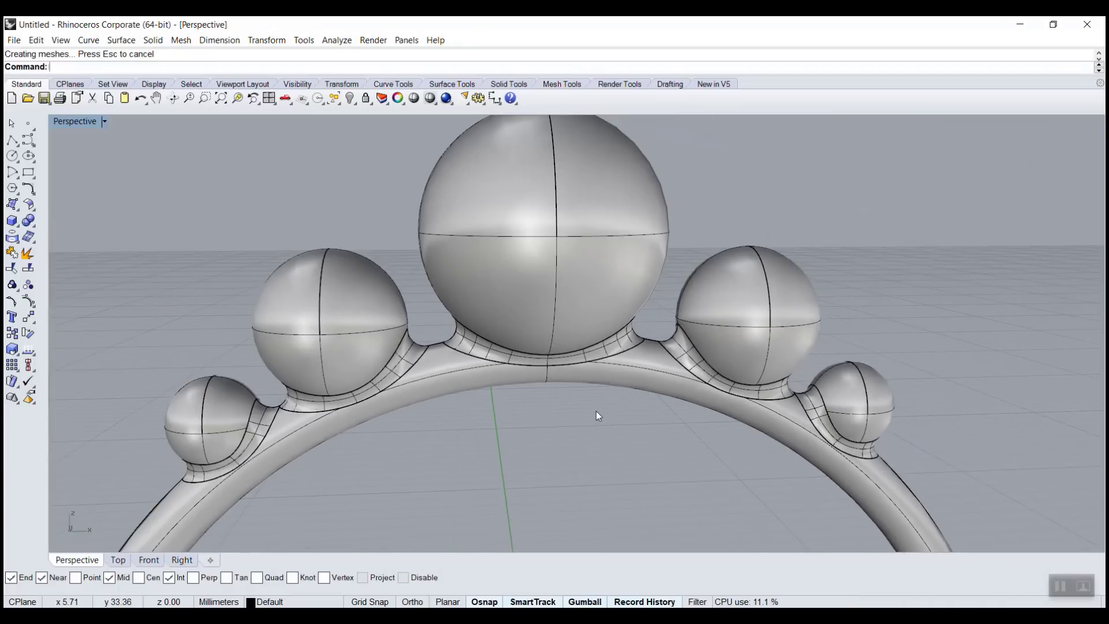
key(ctrl+z)
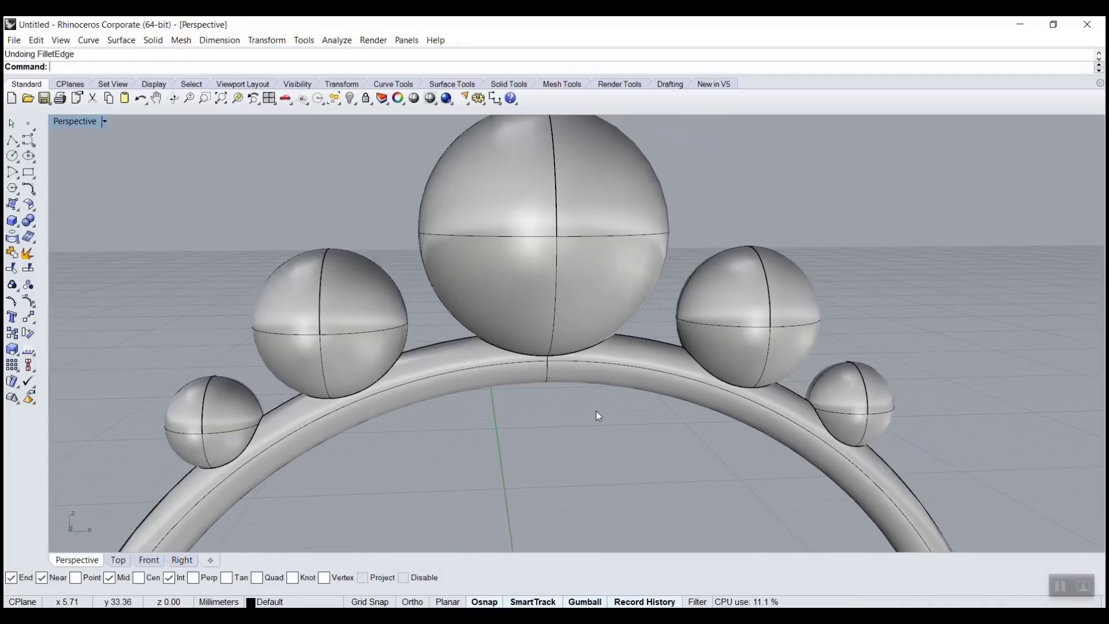
- Fillet the seam under the large sphere
right_click(322, 213)
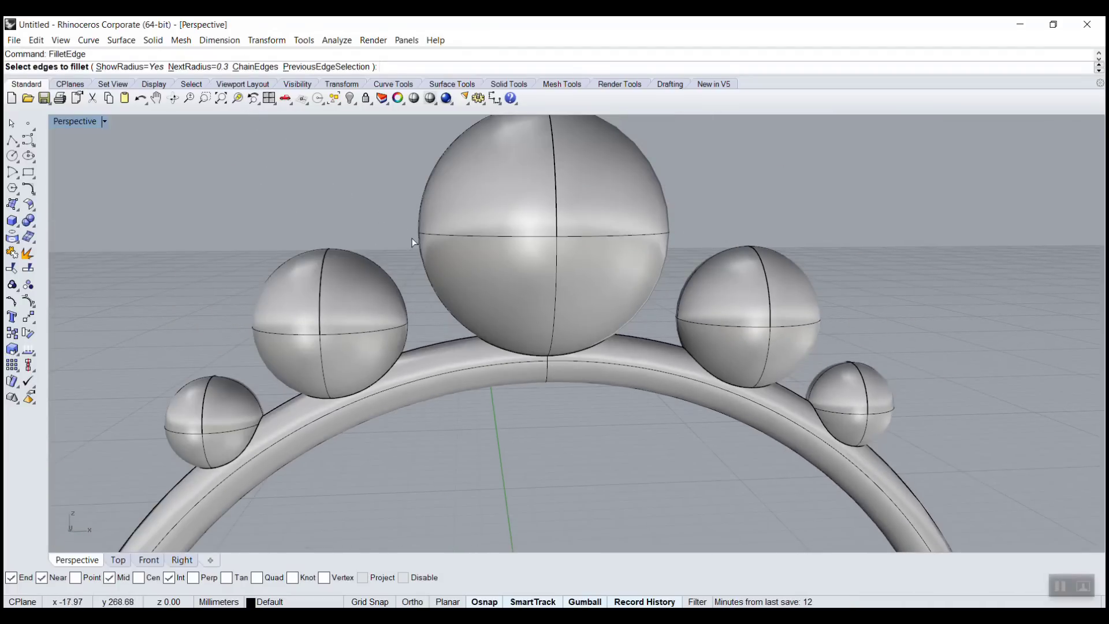
click(606, 340)
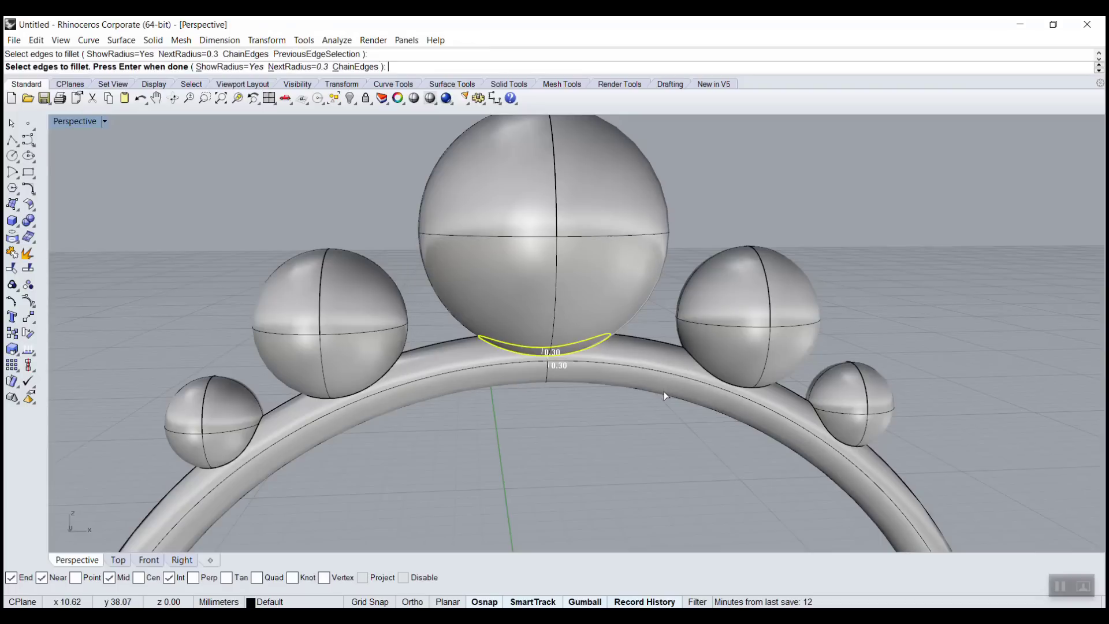
right_click(662, 366)
right_click(661, 363)
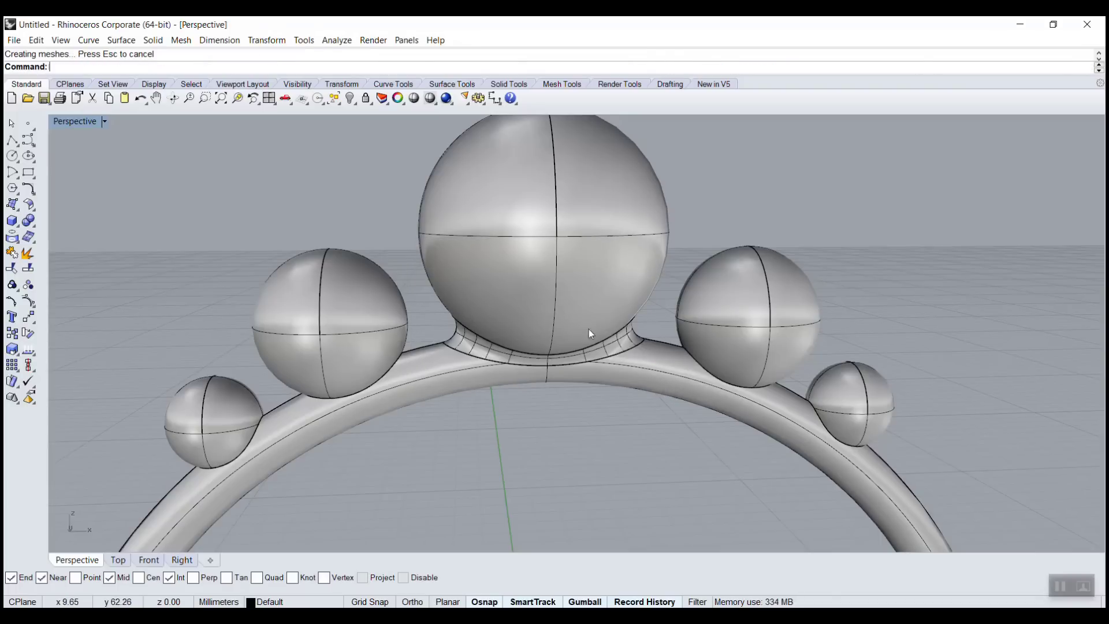
- Fillet the seams under the middle spheres with a 0.2 radius
right_click(206, 150)
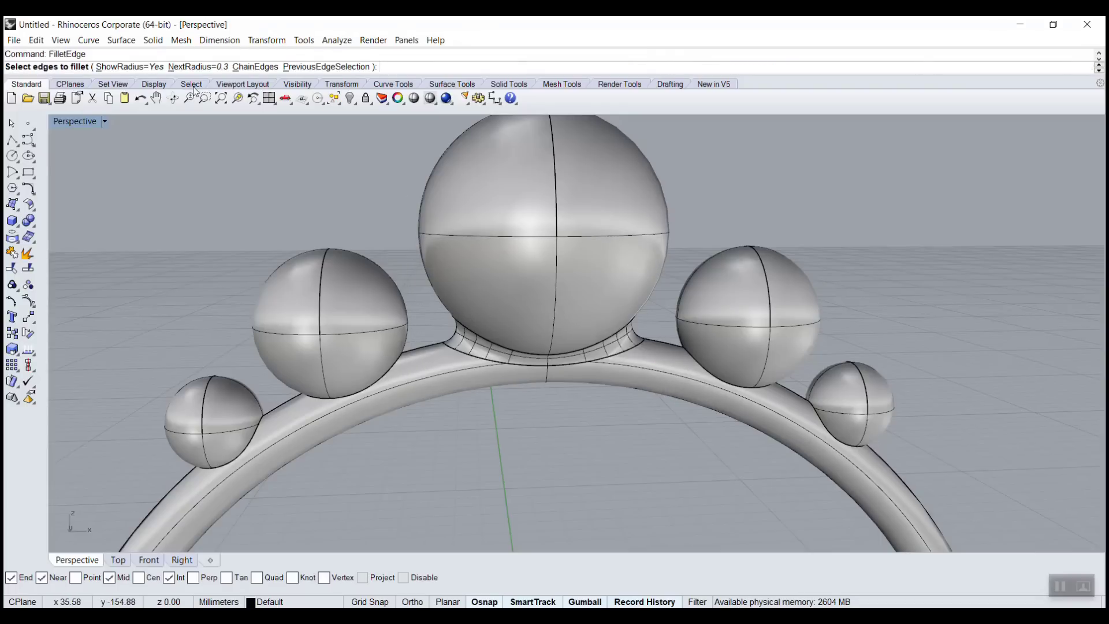
click(196, 66)
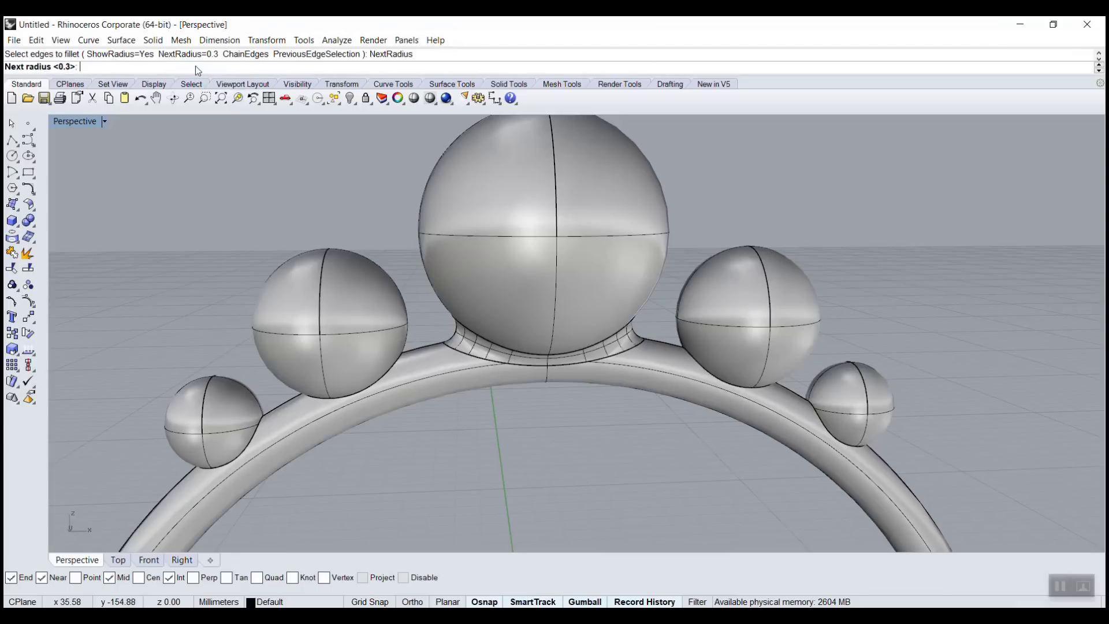
text(0.3)
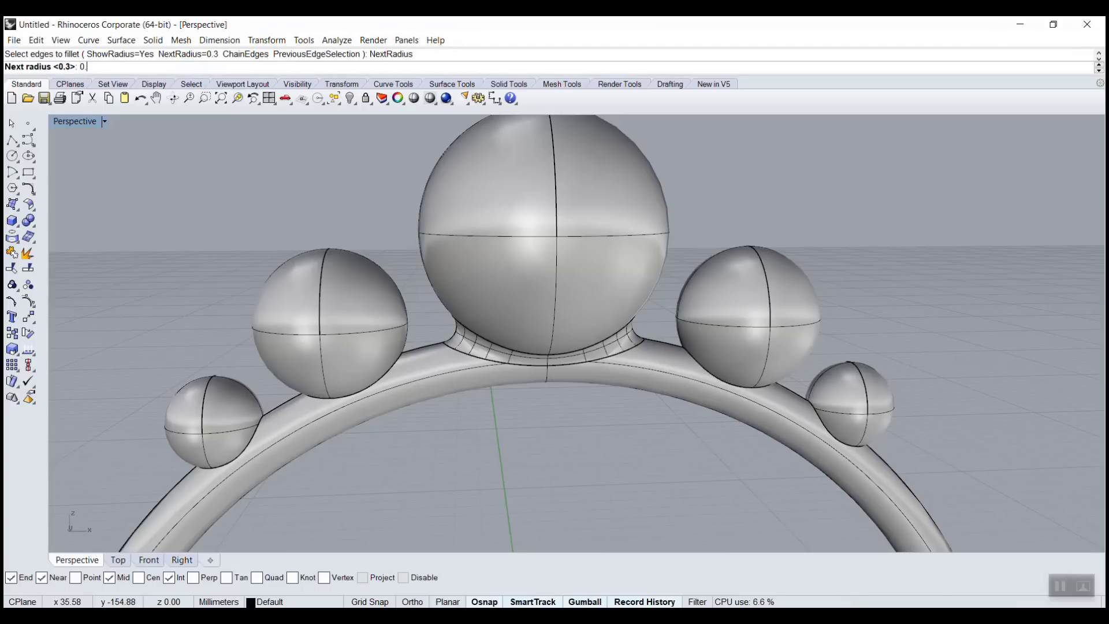
key(Return)
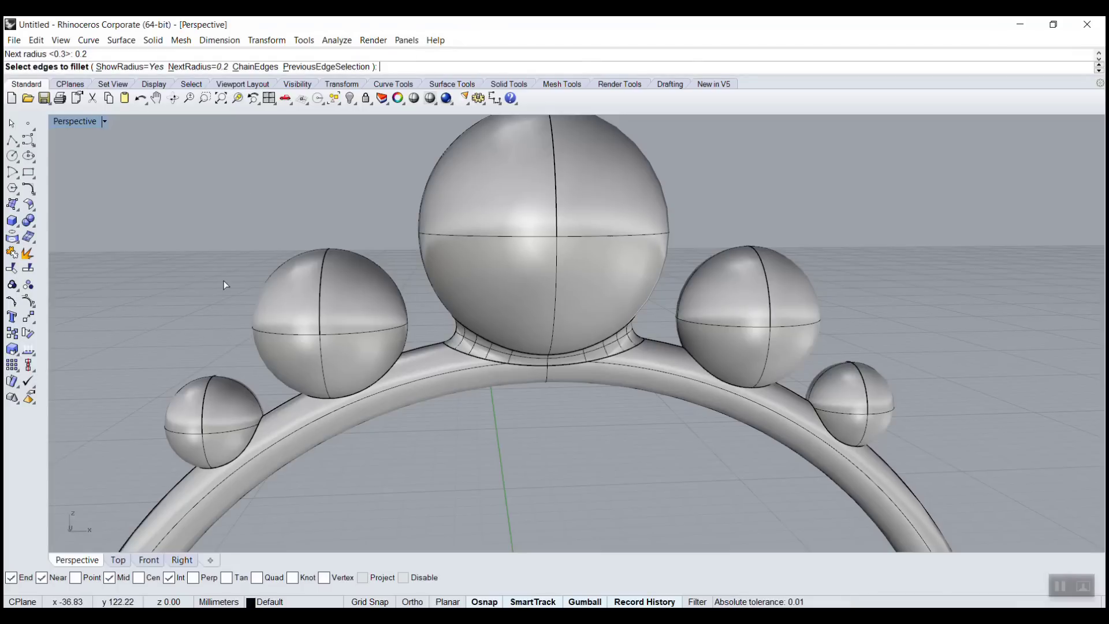
click(370, 383)
right_drag(370, 383, 753, 421)
click(750, 401)
click(499, 360)
right_drag(499, 359, 581, 389)
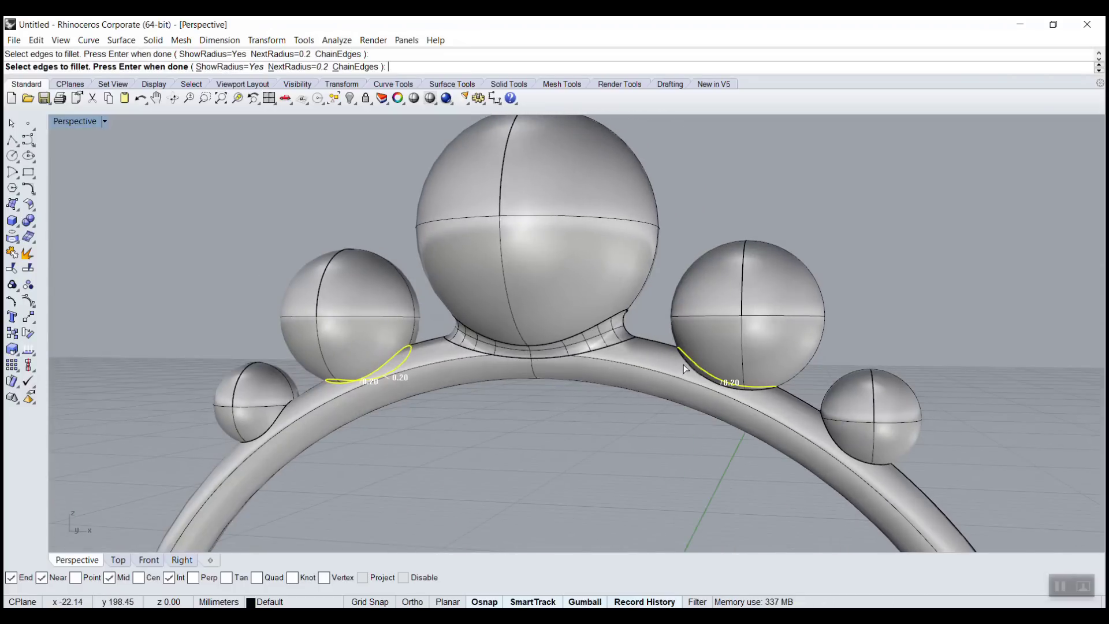
key(Return)
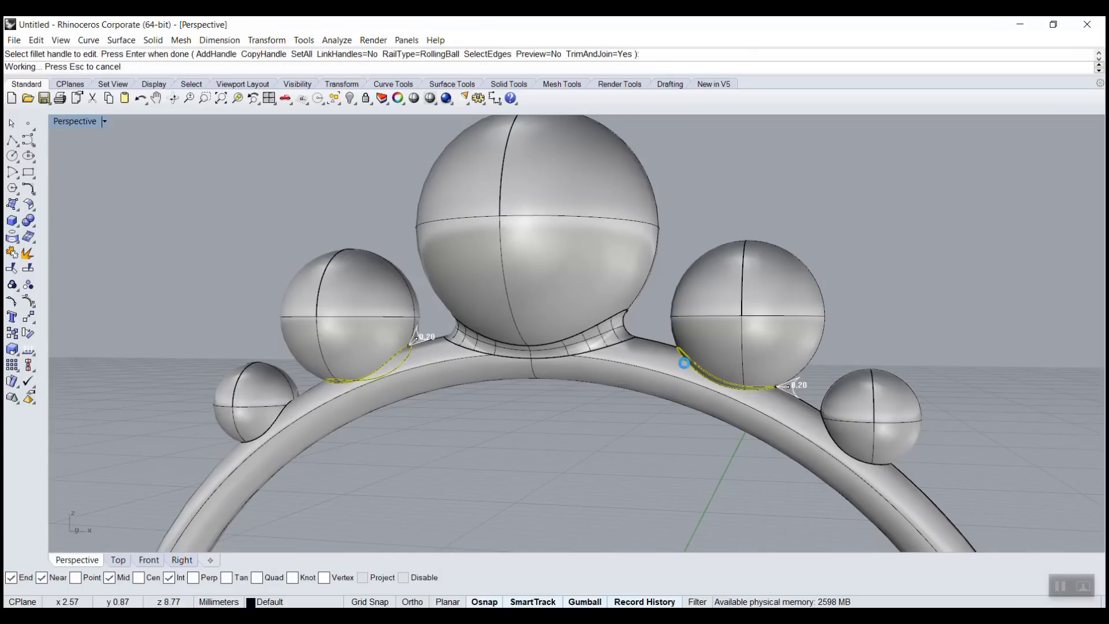
key(Return)
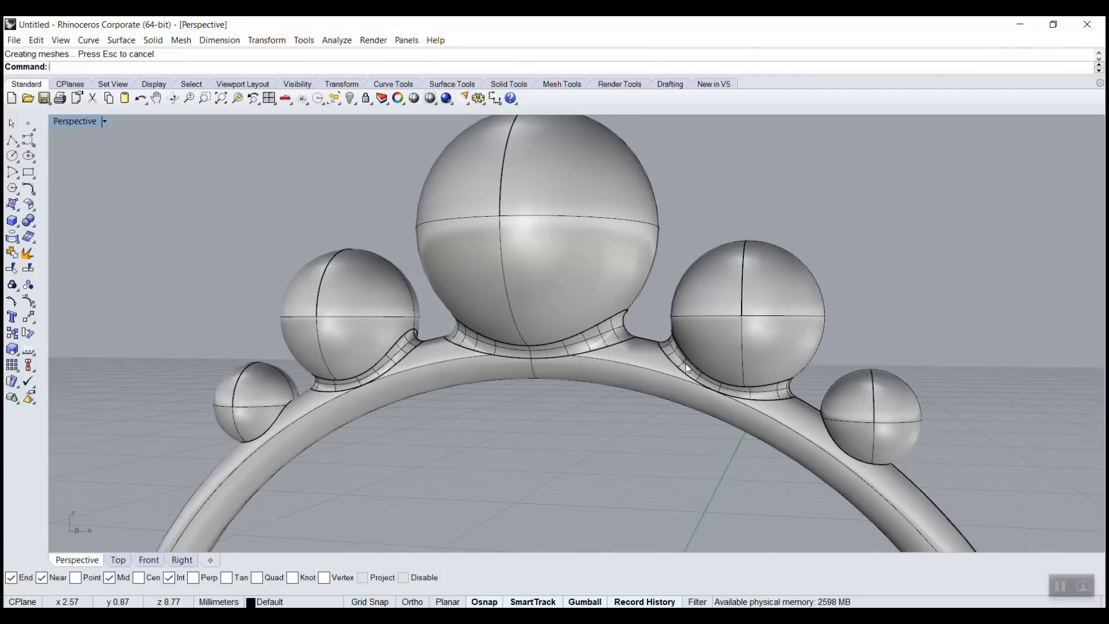
- Fillet the seams under the two small end spheres at 0.1
right_click(539, 396)
click(184, 66)
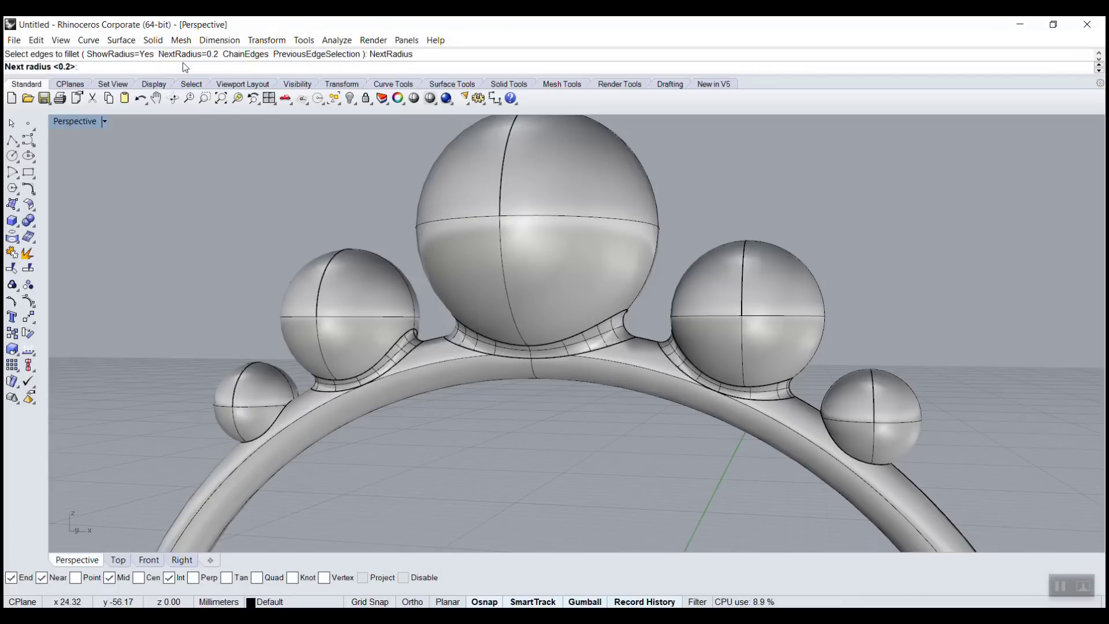
text(0.1)
key(Return)
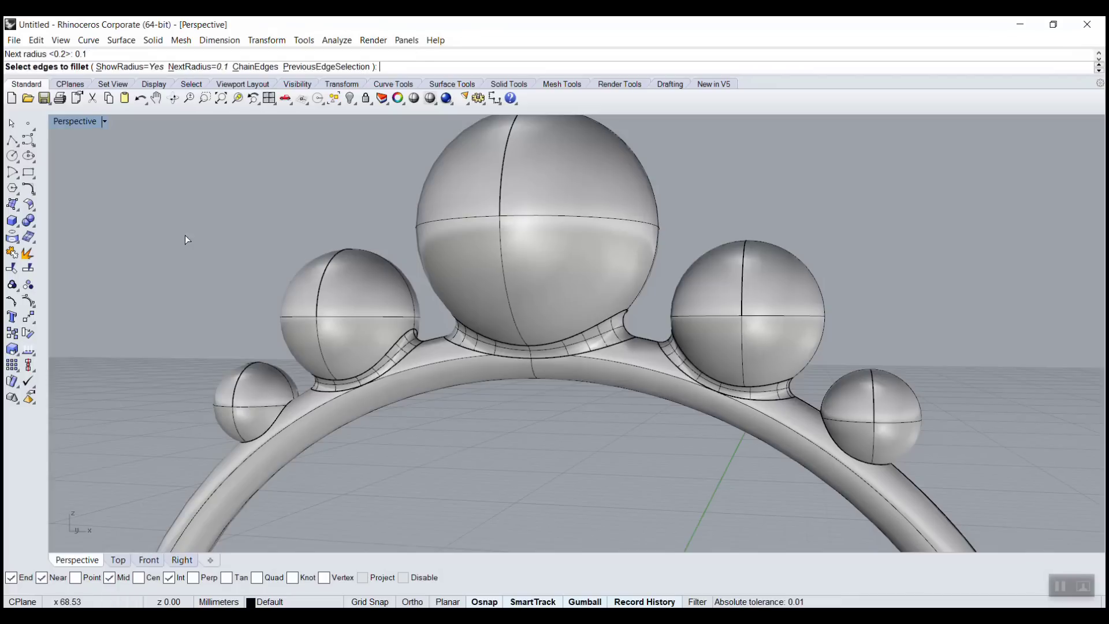
click(284, 410)
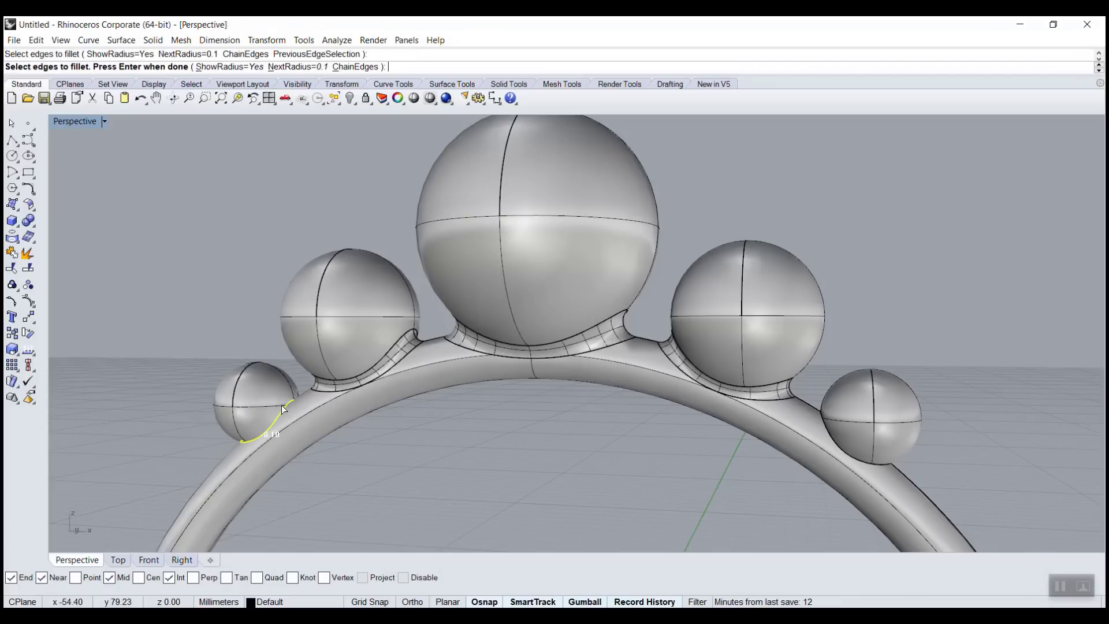
click(829, 427)
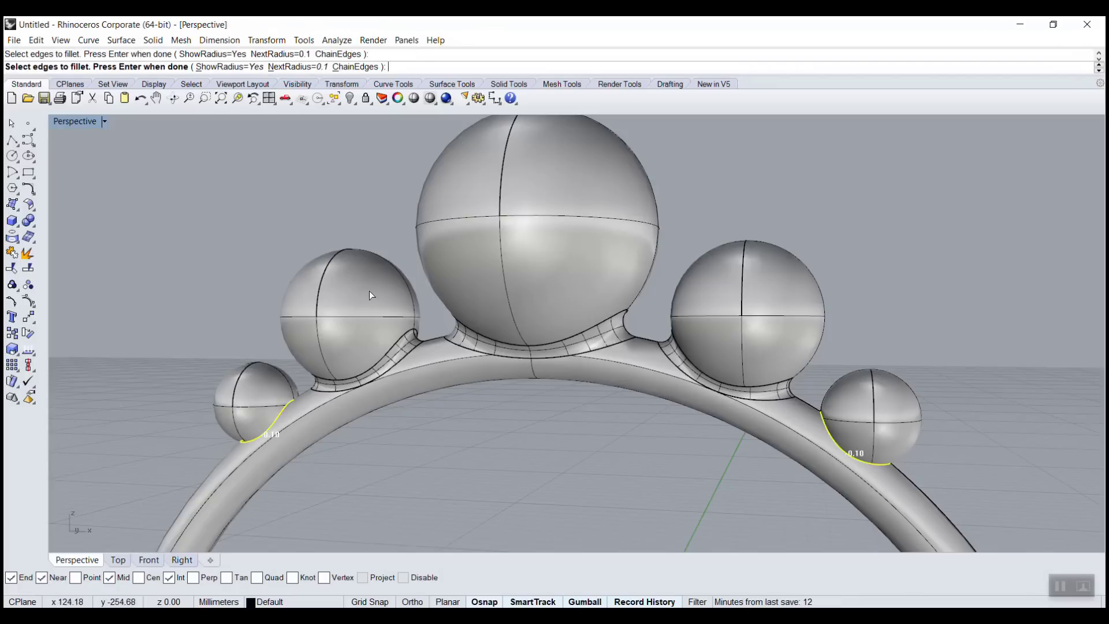
right_drag(827, 431, 759, 345)
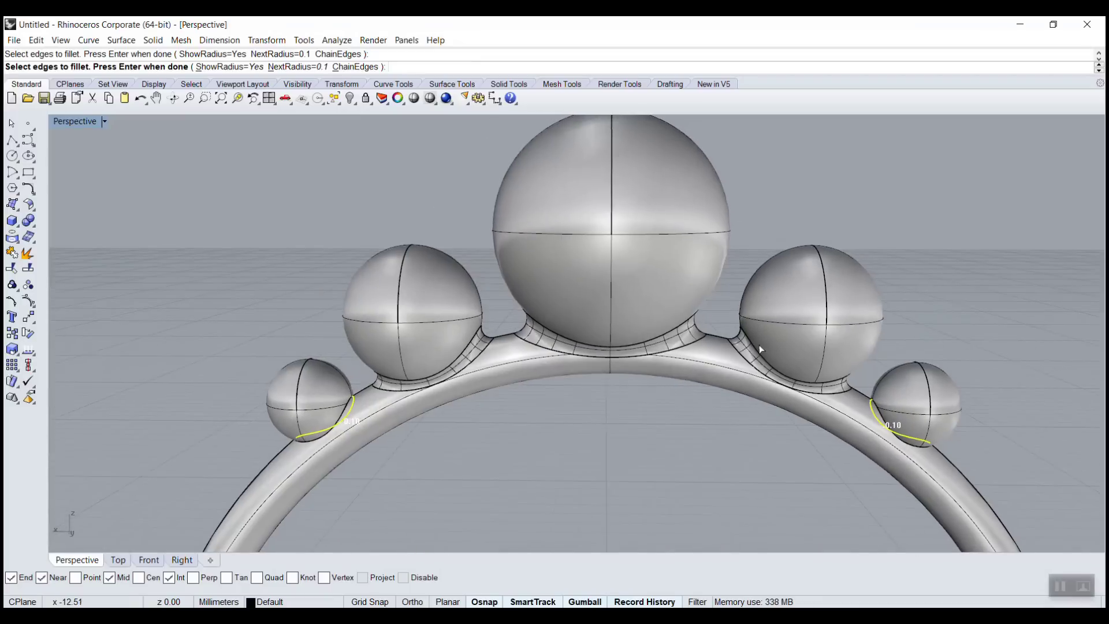
click(913, 447)
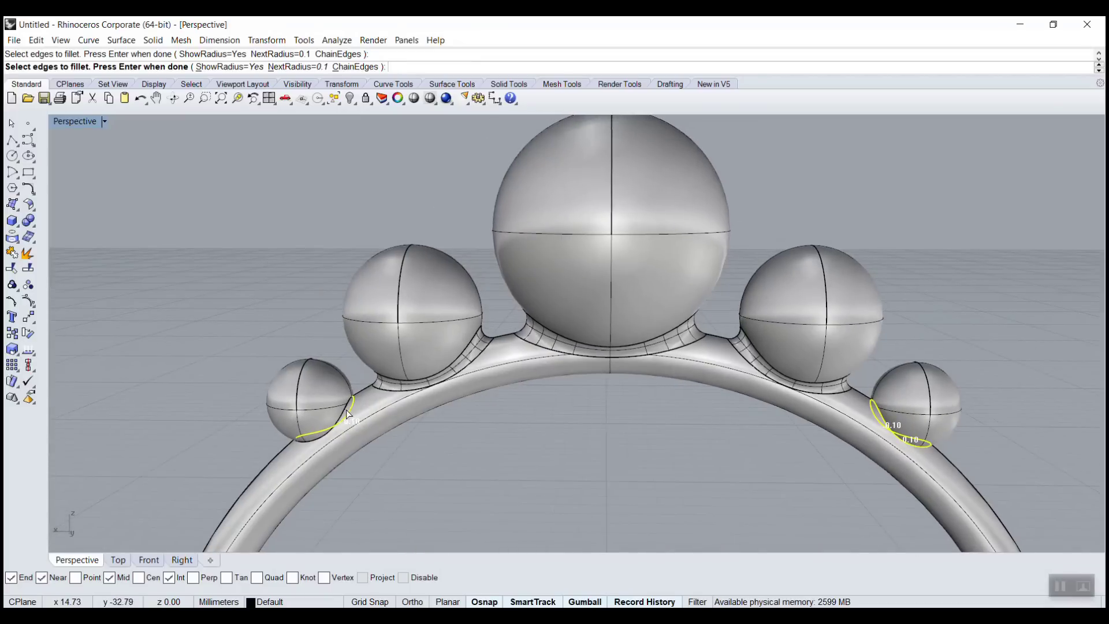
key(Return)
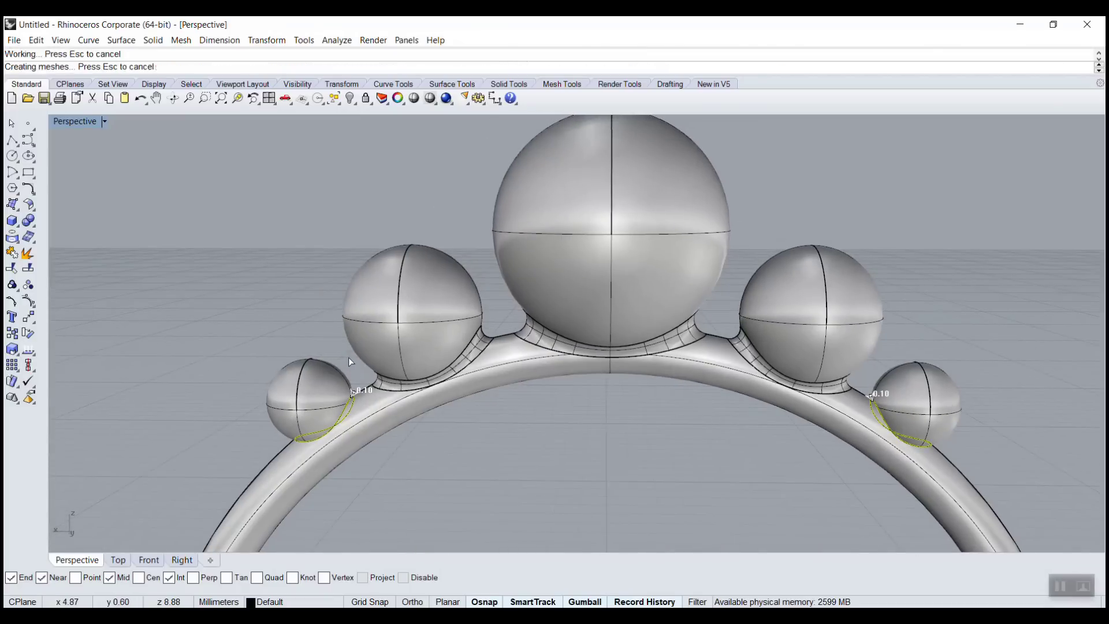
- Centre the filleted ring and restore the four-viewport layout
right_drag(399, 371, 306, 445)
scroll(490, 418, down, 5)
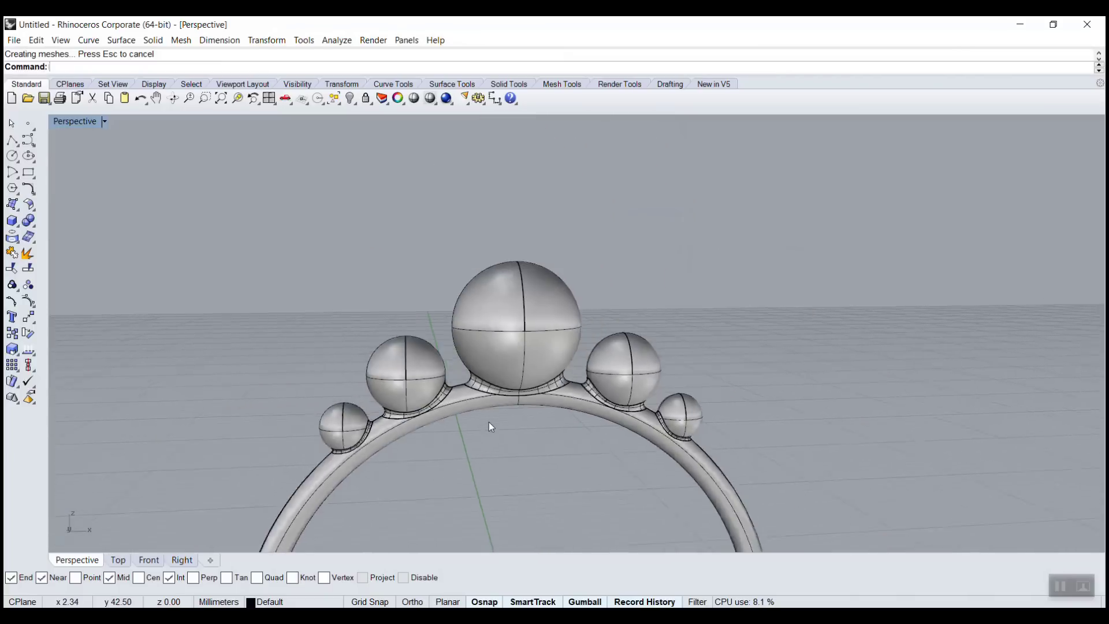
scroll(490, 424, up, 3)
shift+right_drag(493, 432, 485, 256)
double_click(73, 122)
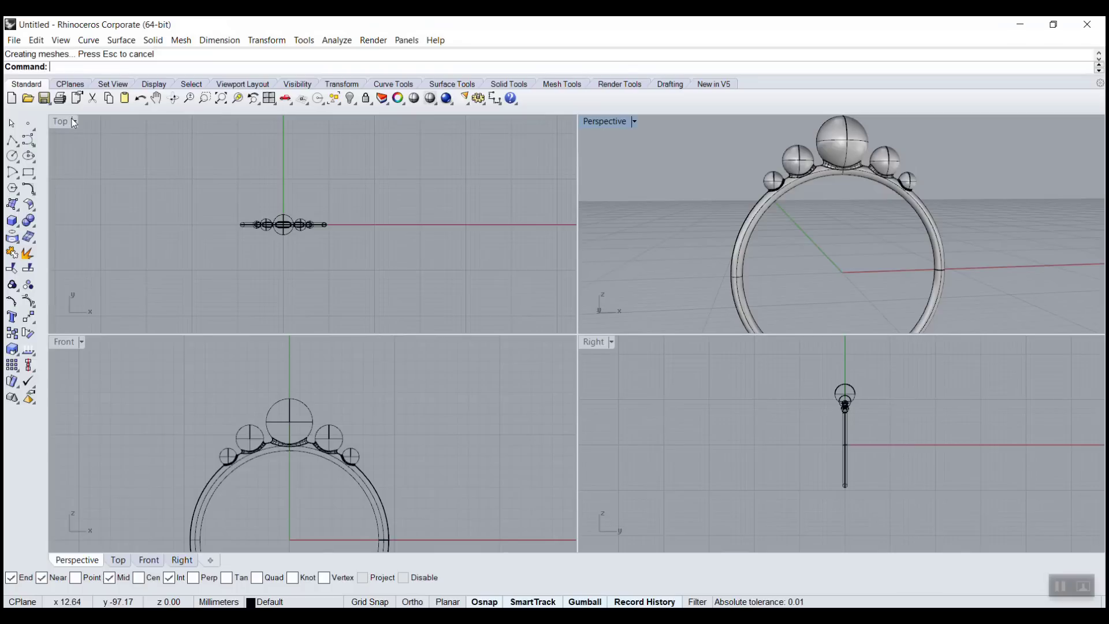
right_drag(345, 421, 346, 348)
scroll(801, 208, up, 2)
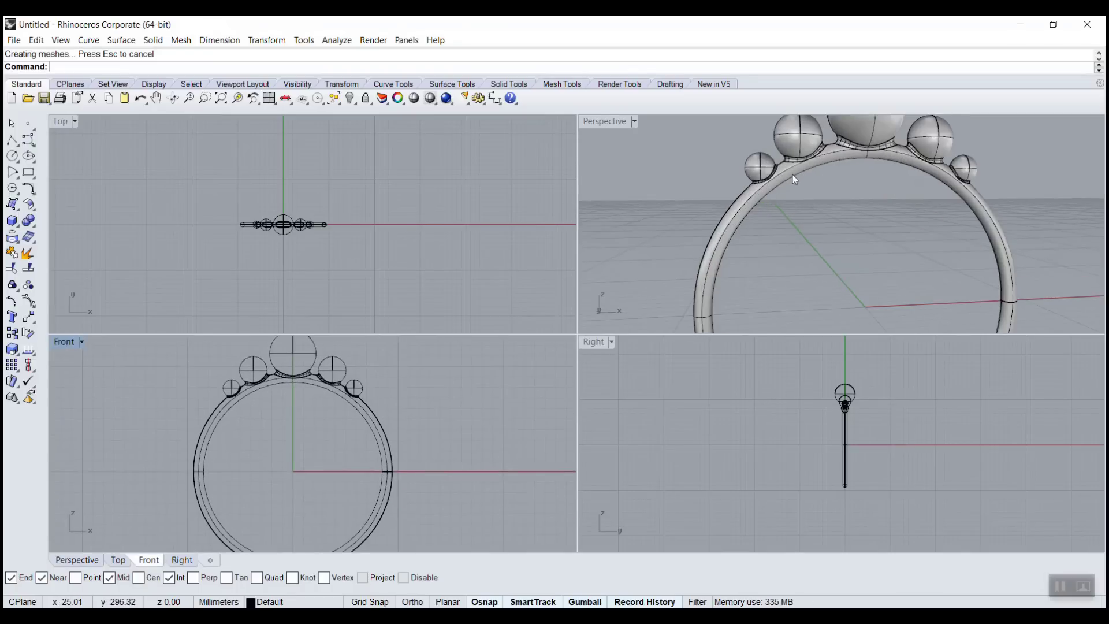
- Draw a cylinder based at the origin, radius at the band's inner edge, length set in Top view
double_click(68, 344)
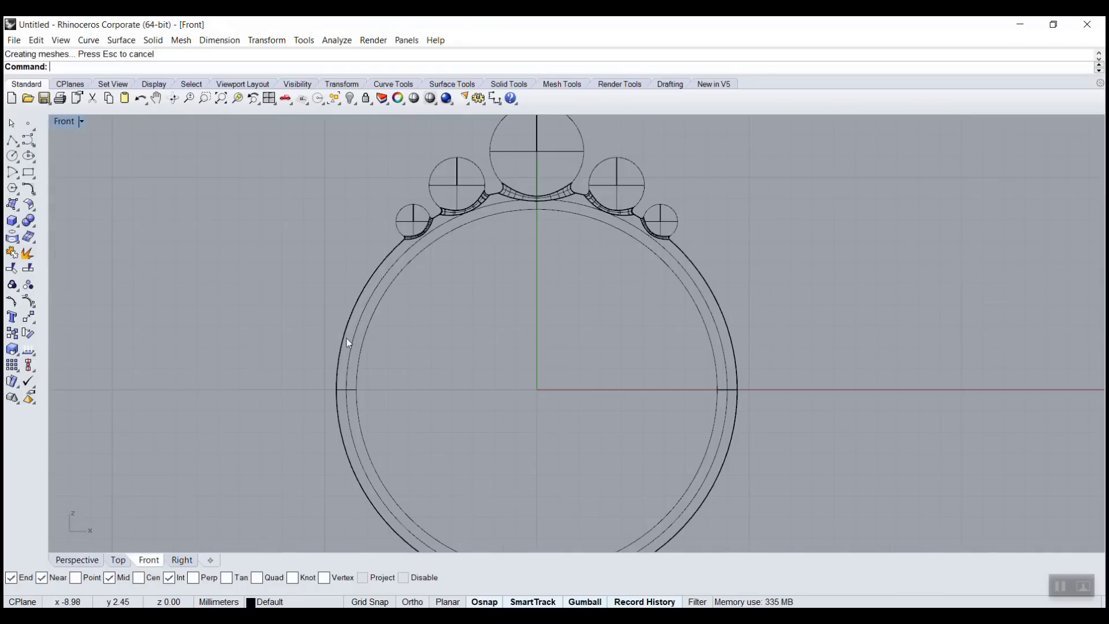
text(Cylinder)
key(Return)
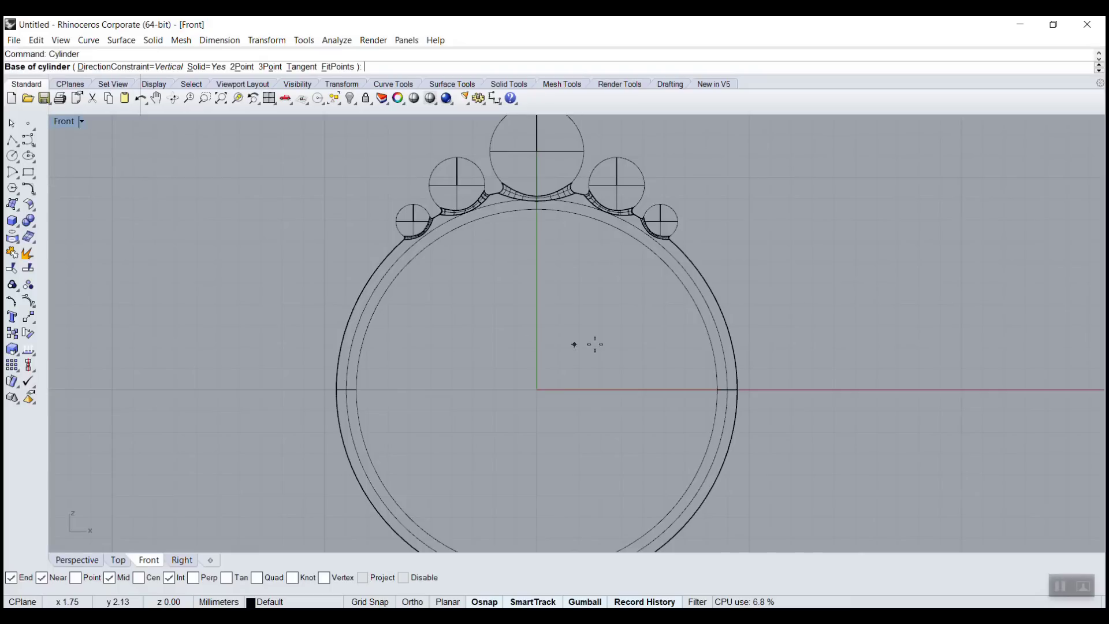
text(0)
key(Return)
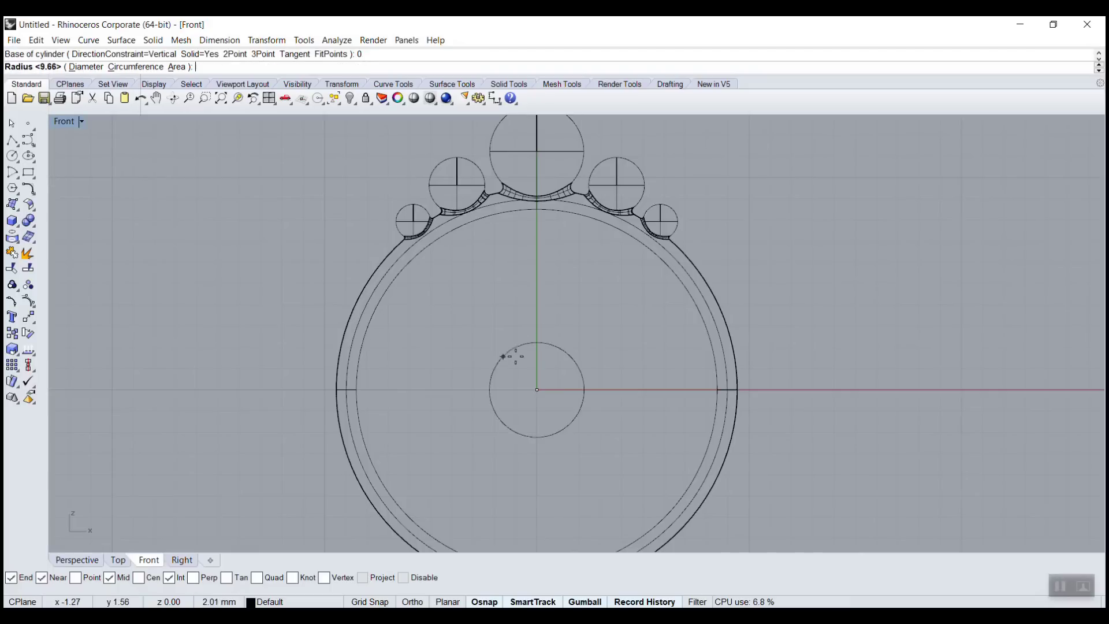
scroll(571, 215, up, 2)
scroll(573, 211, up, 2)
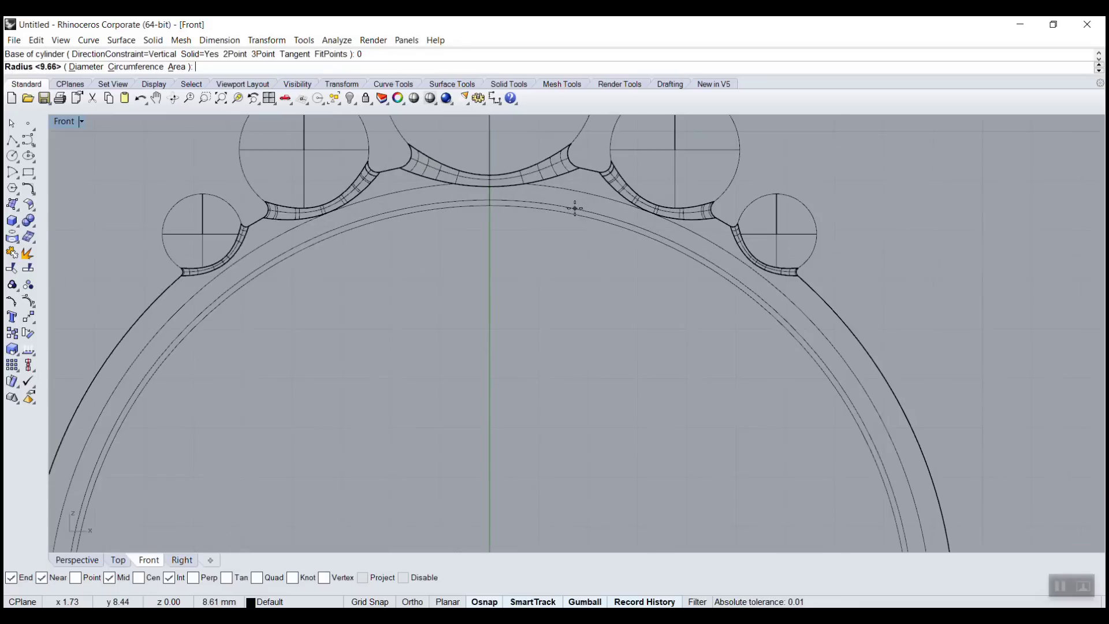
key(alt)
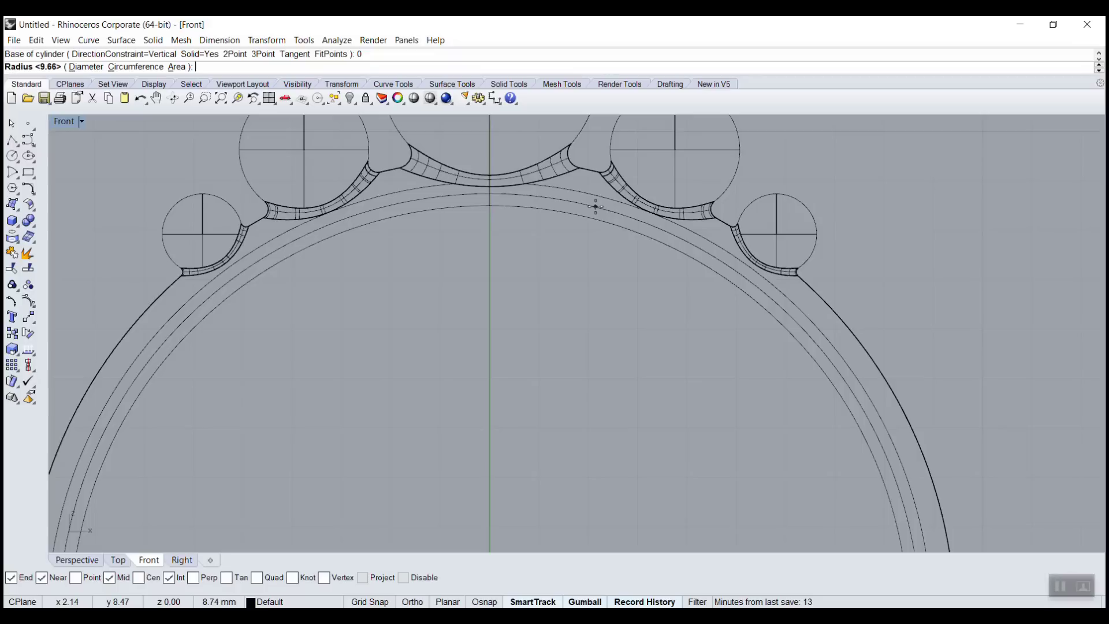
click(594, 208)
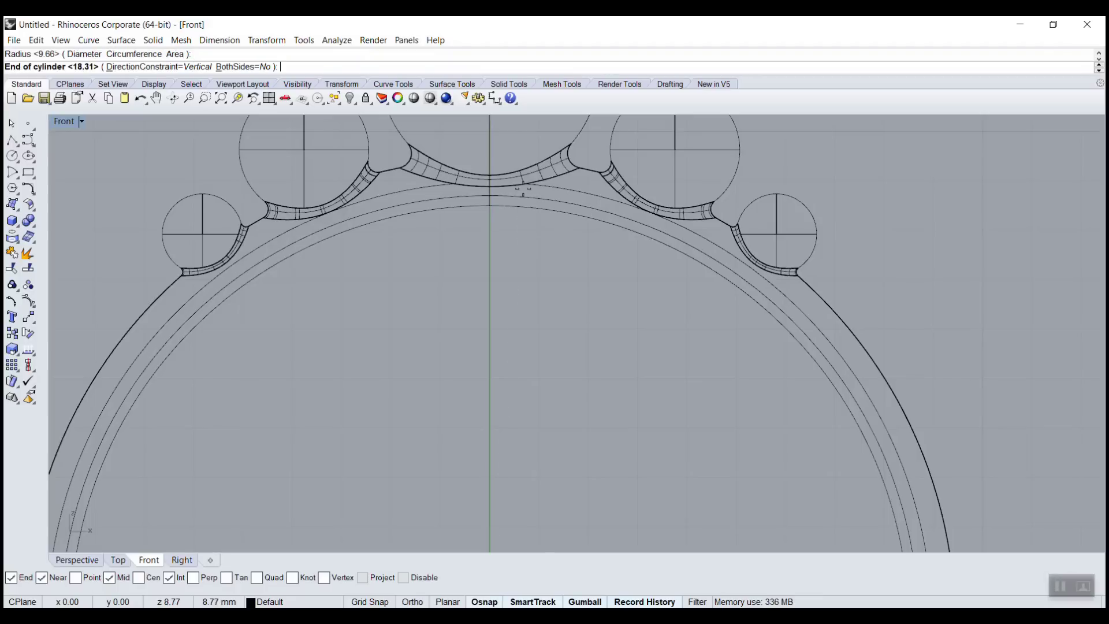
double_click(60, 121)
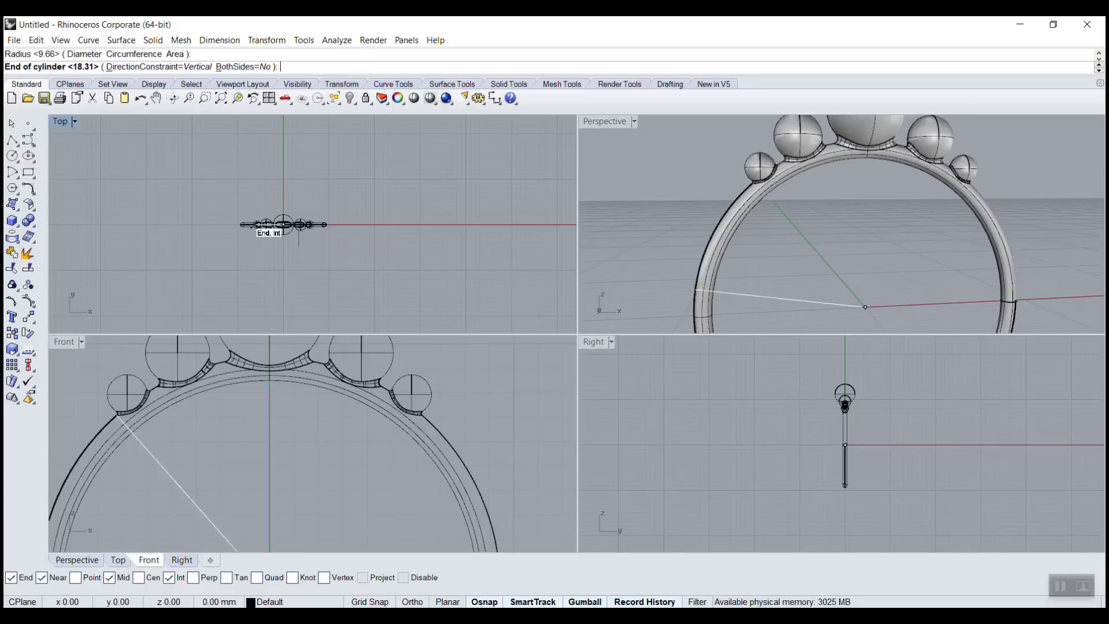
click(284, 166)
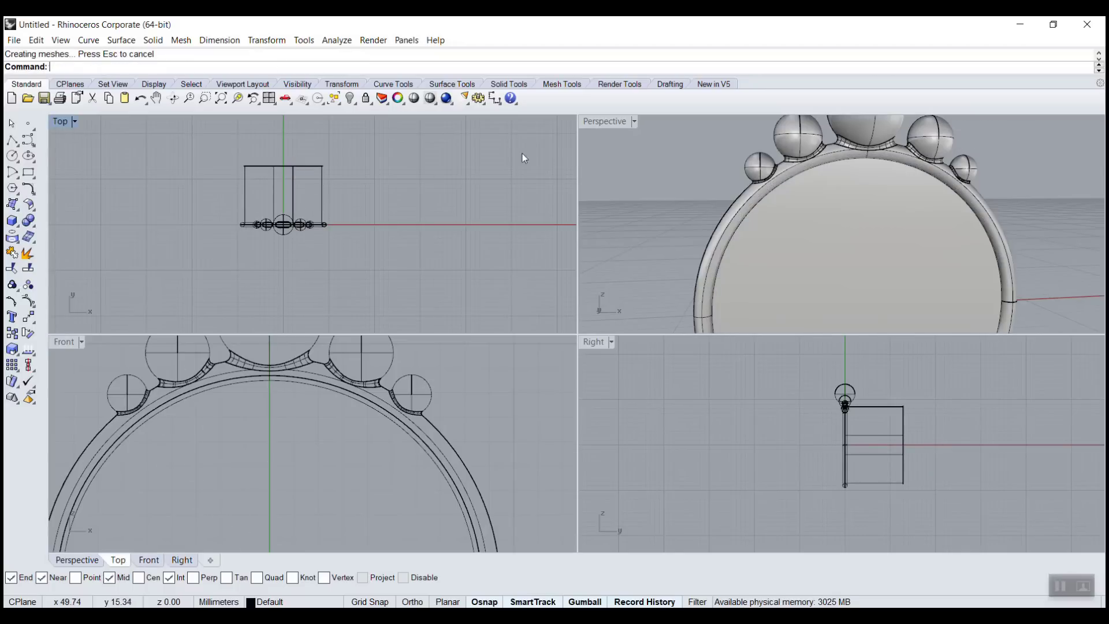
- Slide the cylinder along its axis through the ring using the gumball
double_click(613, 123)
right_drag(646, 254, 643, 255)
click(312, 282)
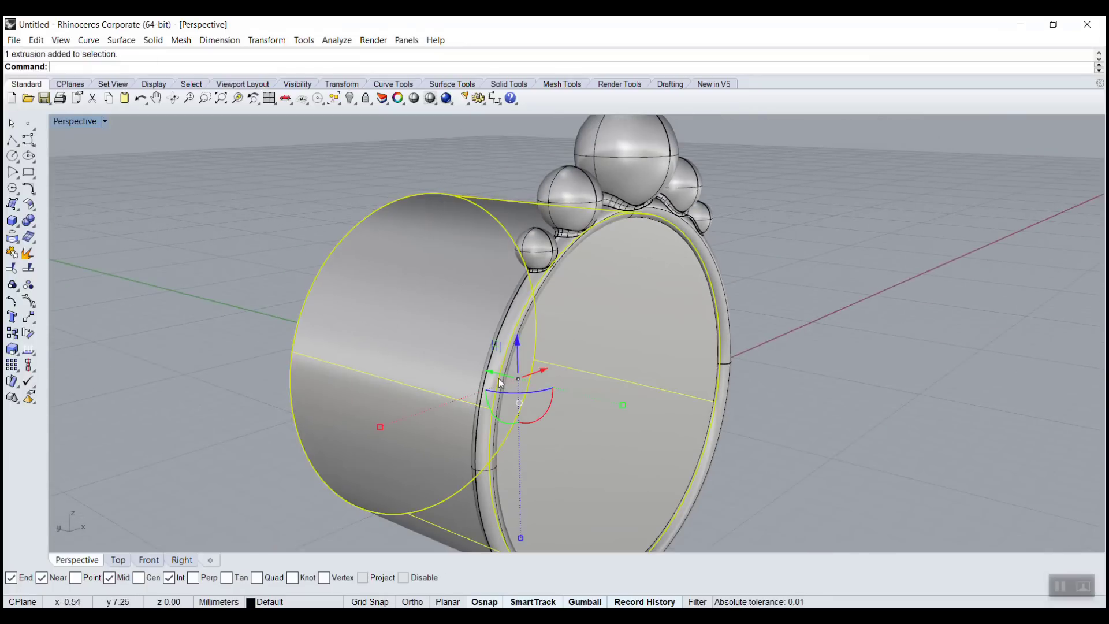
drag(495, 376, 585, 400)
click(338, 233)
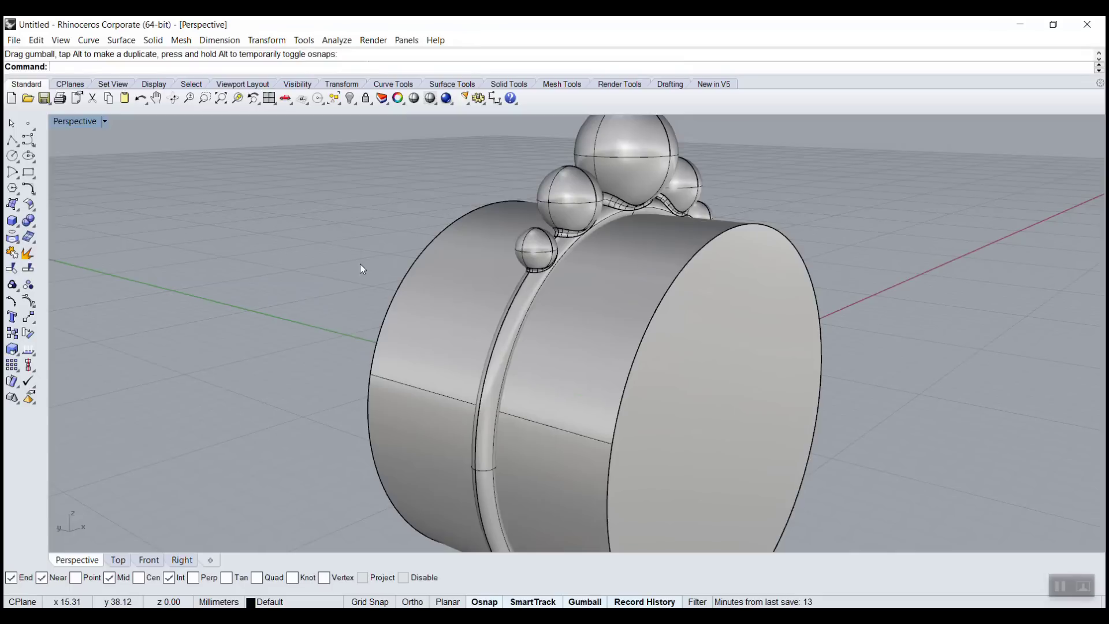
- Subtract the cylinder from the ring with Boolean Difference, then undo it
text(Bo)
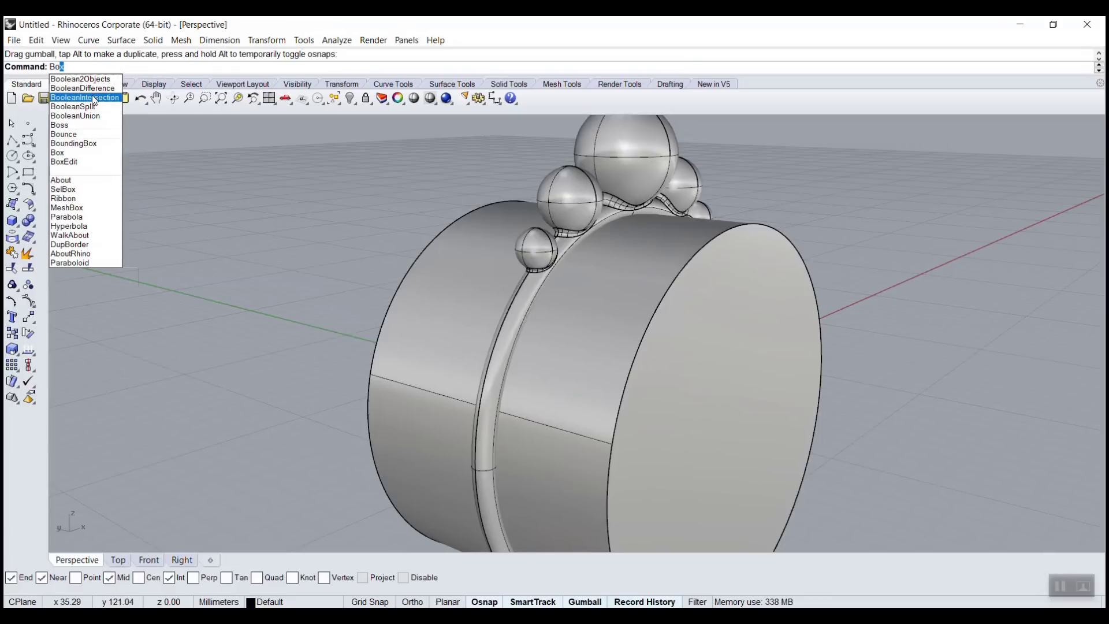
click(91, 89)
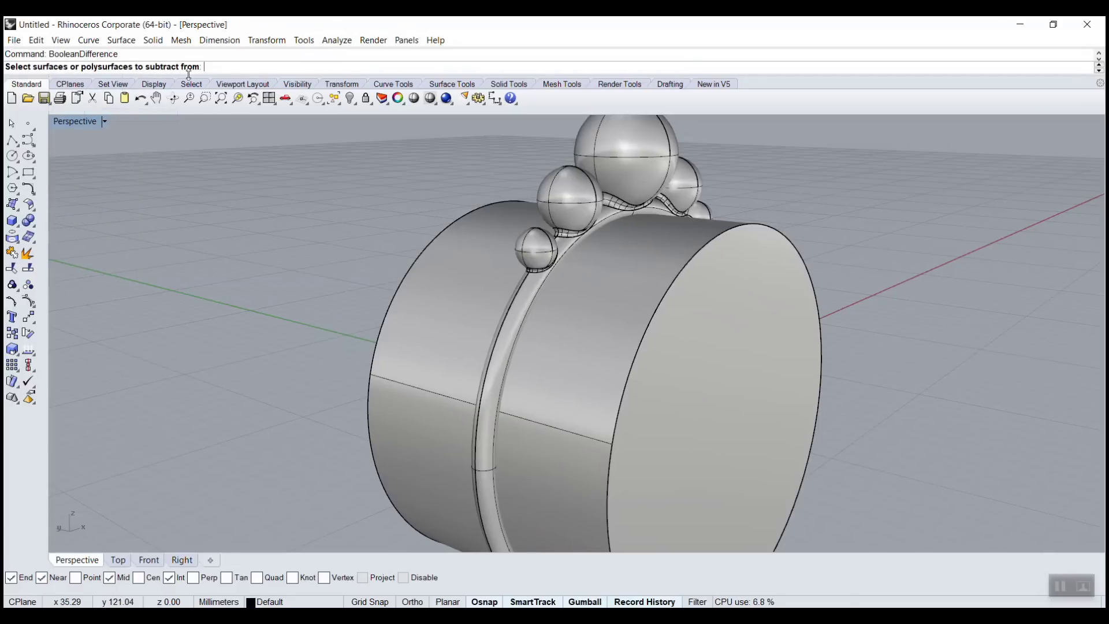
click(574, 200)
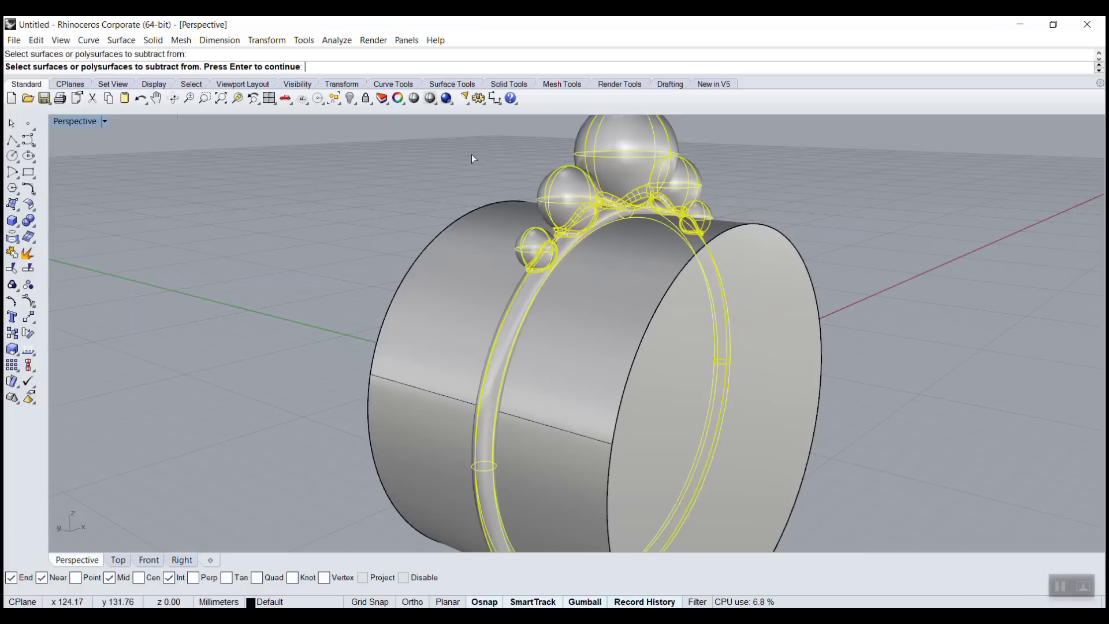
key(Return)
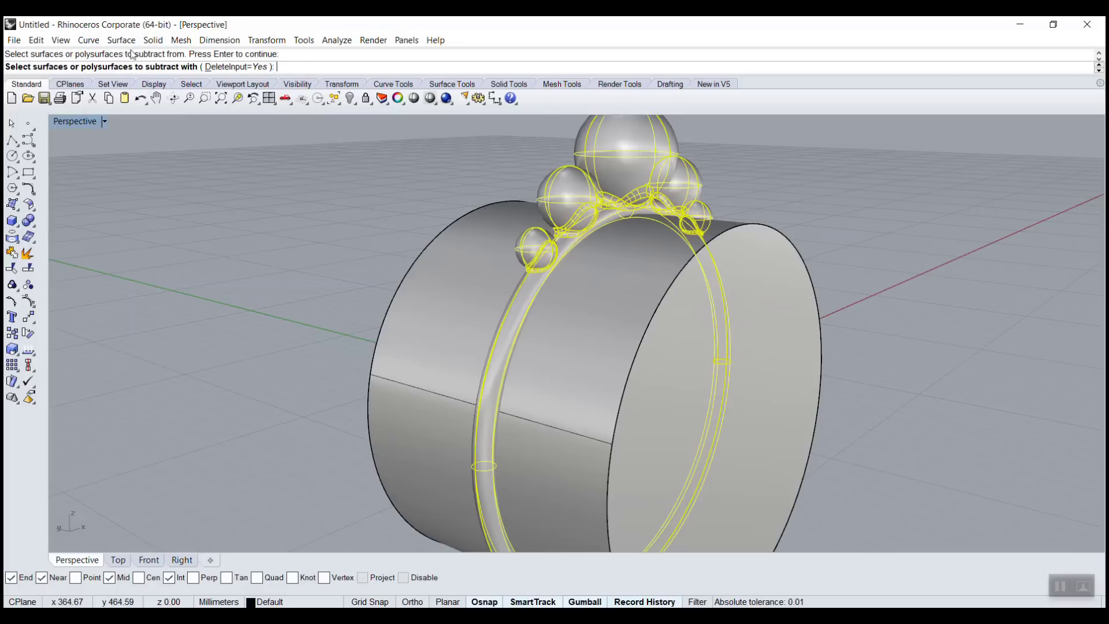
click(453, 244)
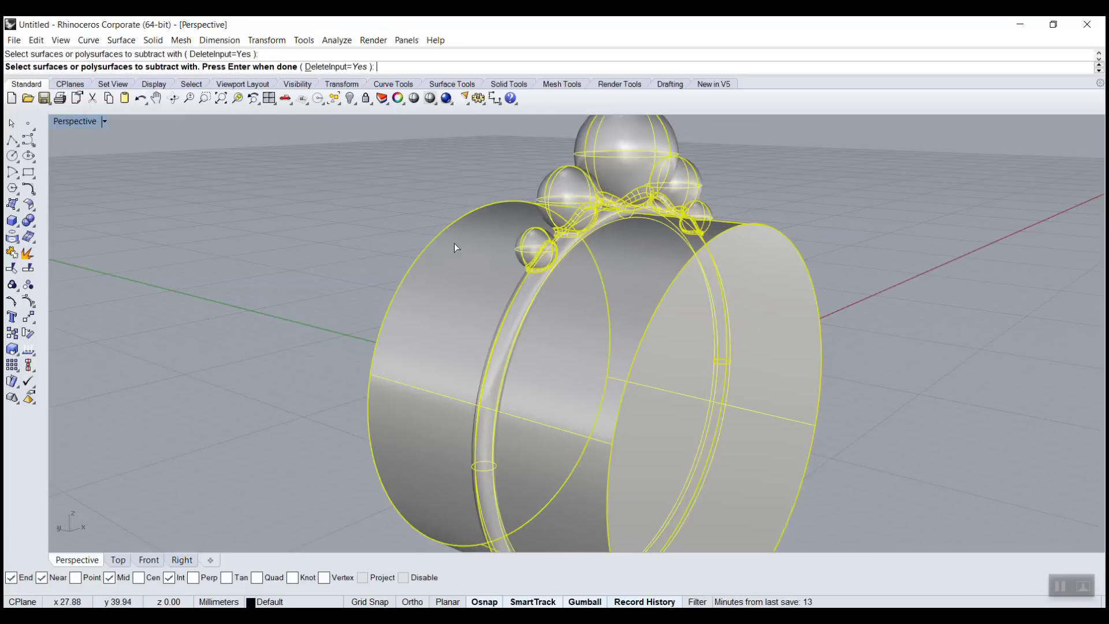
key(Return)
right_drag(409, 222, 426, 251)
key(ctrl+z)
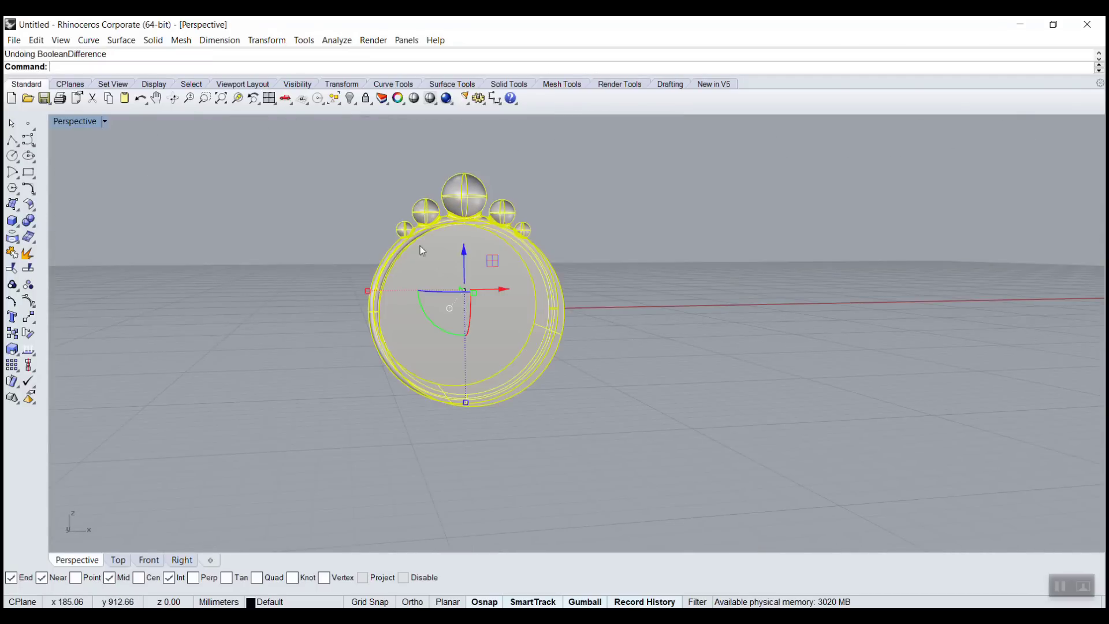
- Shift the cylinder about 8.39 mm along its axis in the enlarged Front view
key(Escape)
double_click(61, 122)
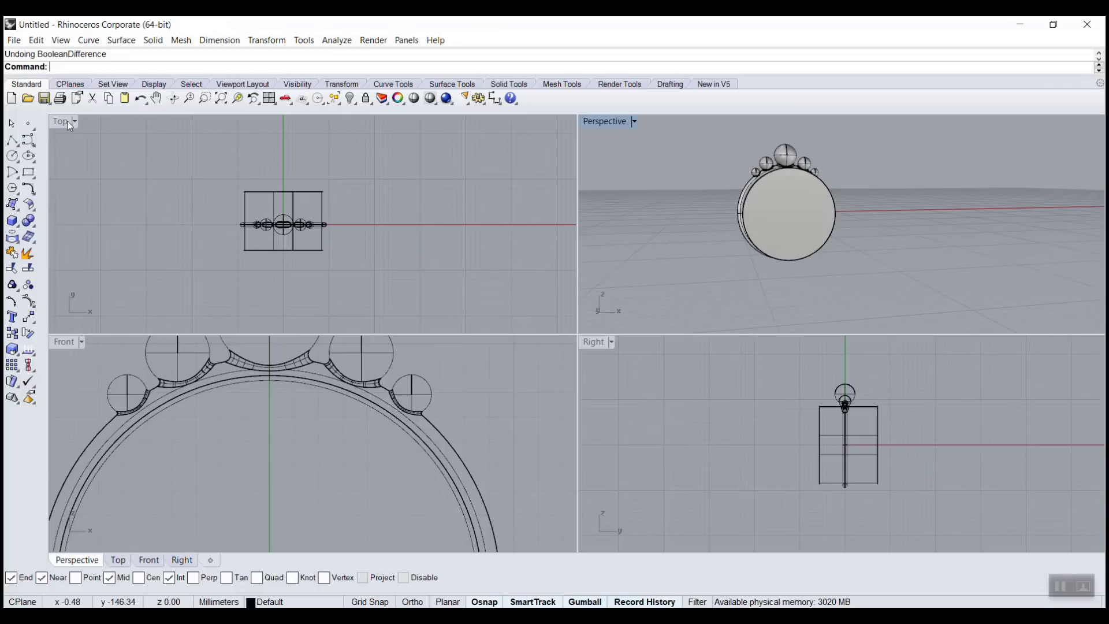
double_click(71, 342)
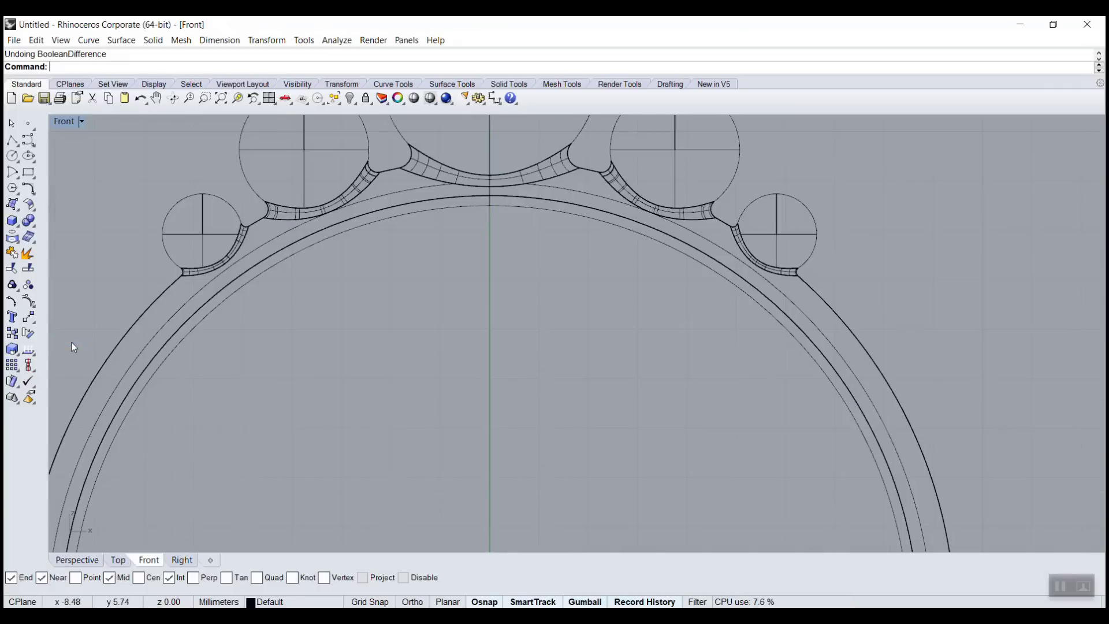
click(256, 279)
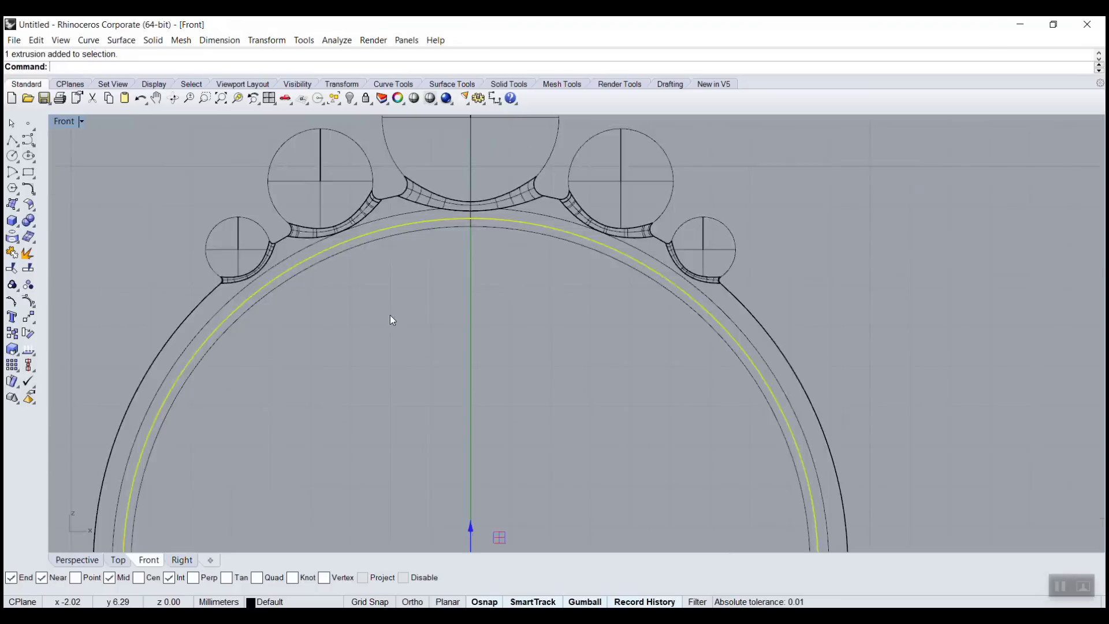
scroll(390, 315, down, 3)
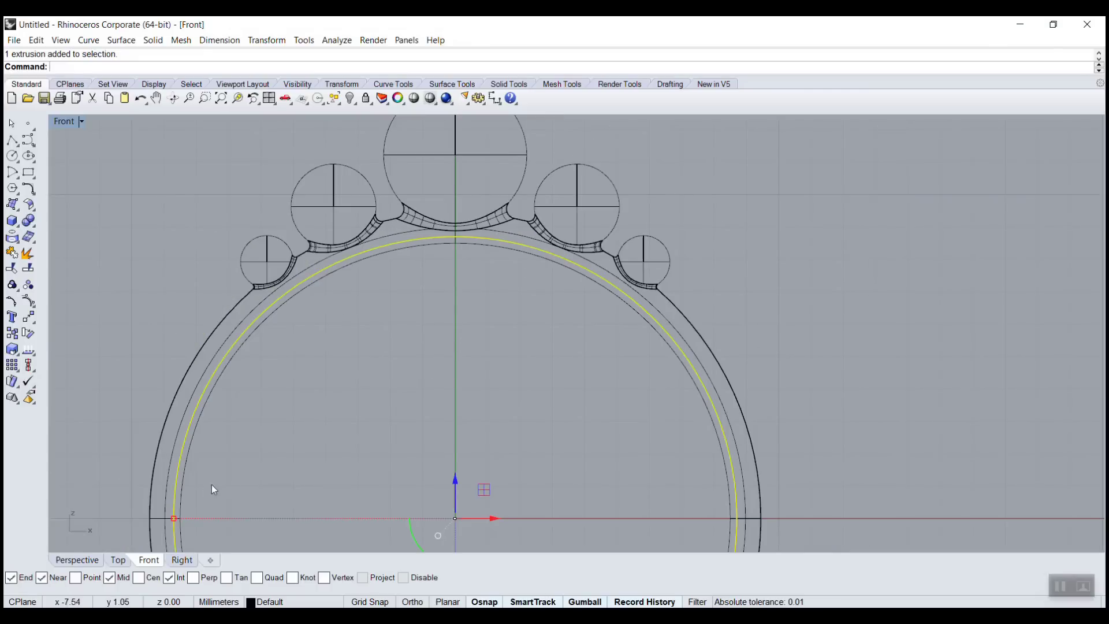
mouse_move(173, 518)
mouse_down()
mouse_move(185, 520)
mouse_move(177, 517)
mouse_up()
scroll(202, 387, up, 6)
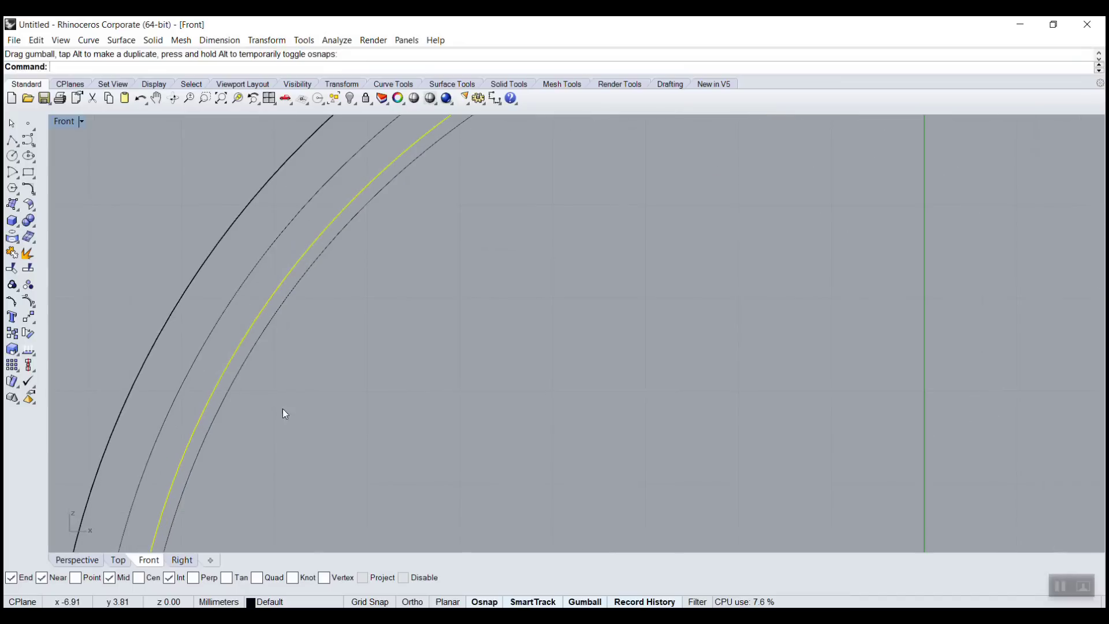
right_drag(290, 413, 633, 164)
scroll(614, 413, down, 2)
right_drag(614, 414, 664, 276)
scroll(665, 276, up, 2)
- Duplicate the circle curve slightly offset, then return to an oblique Perspective view
key(alt)
key(alt)
alt+shift+drag(487, 329, 487, 329)
key(Escape)
double_click(65, 125)
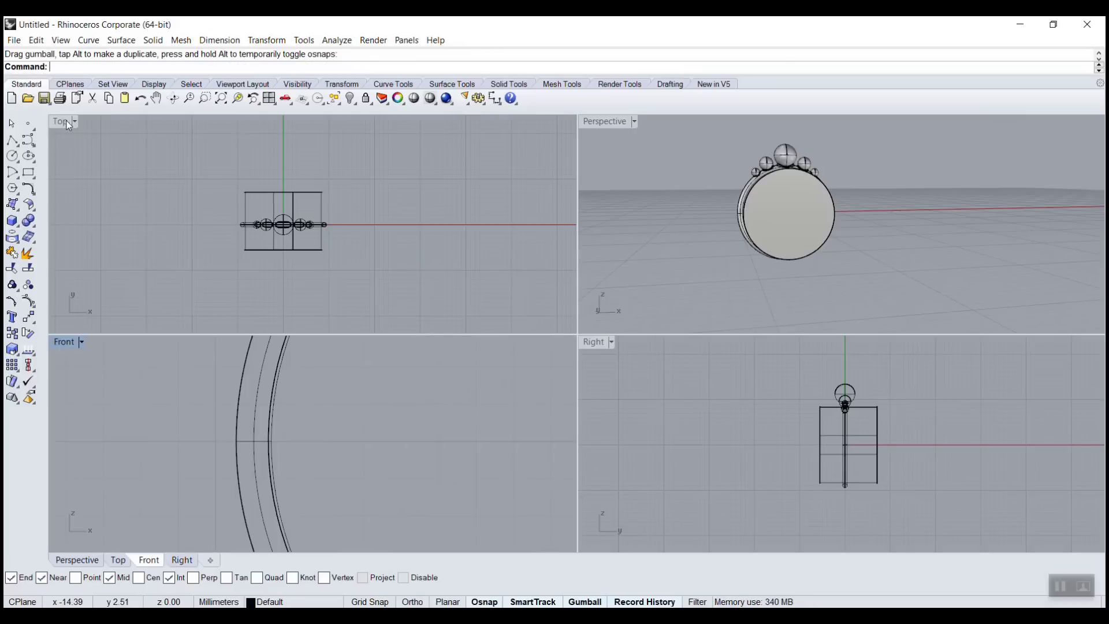
double_click(608, 124)
right_drag(595, 138, 564, 223)
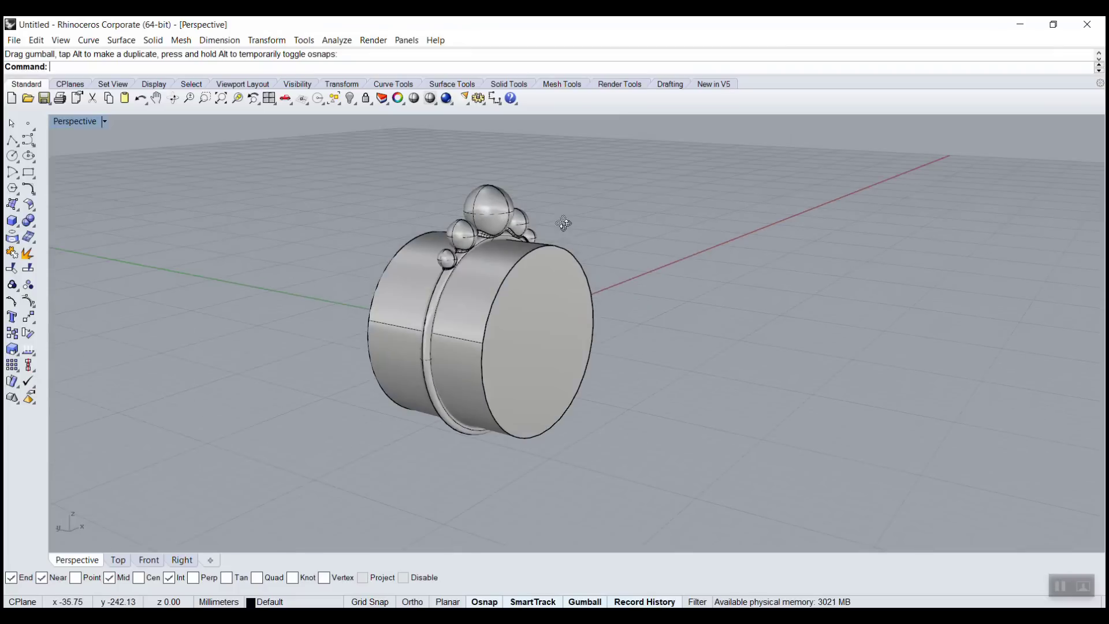
scroll(515, 241, up, 3)
- Subtract the cylinder from the jewelled band with BooleanDifference
text(BooleanDifference)
key(Return)
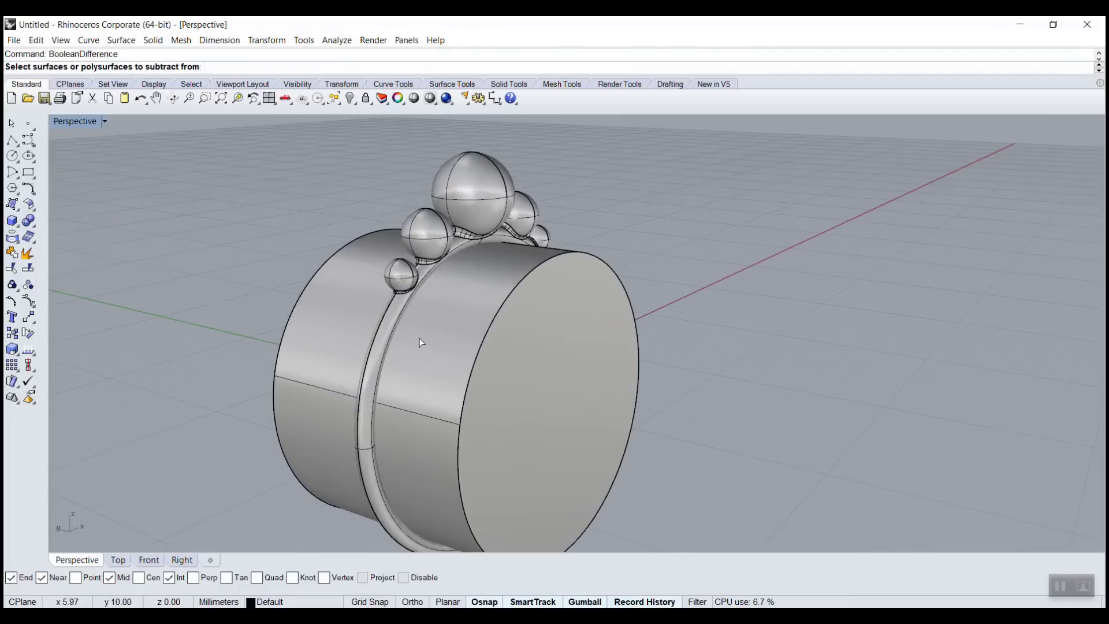
click(466, 204)
key(Return)
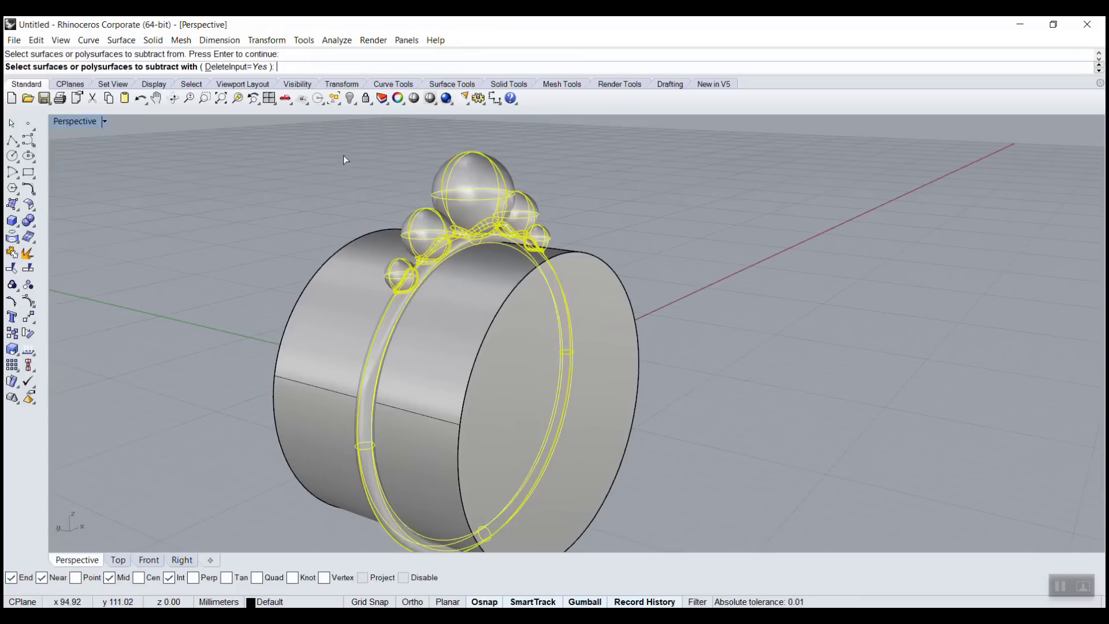
click(323, 323)
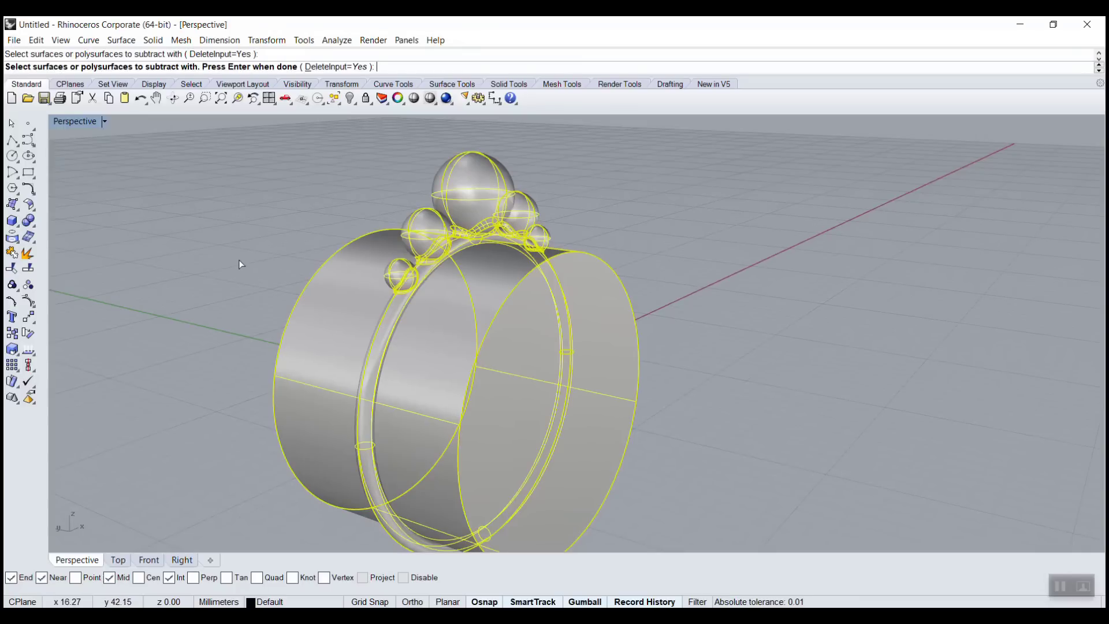
key(Return)
right_drag(272, 283, 228, 284)
scroll(373, 287, up, 4)
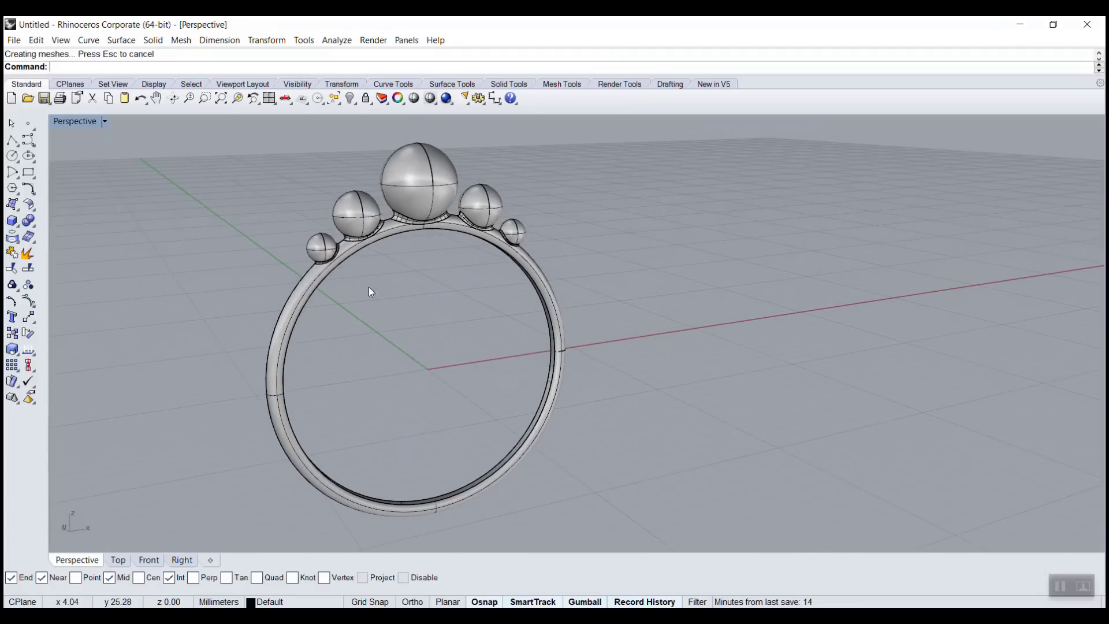
- Start FilletEdge with a 0.08 radius, switching the keyboard to English (US) to type it
text(f)
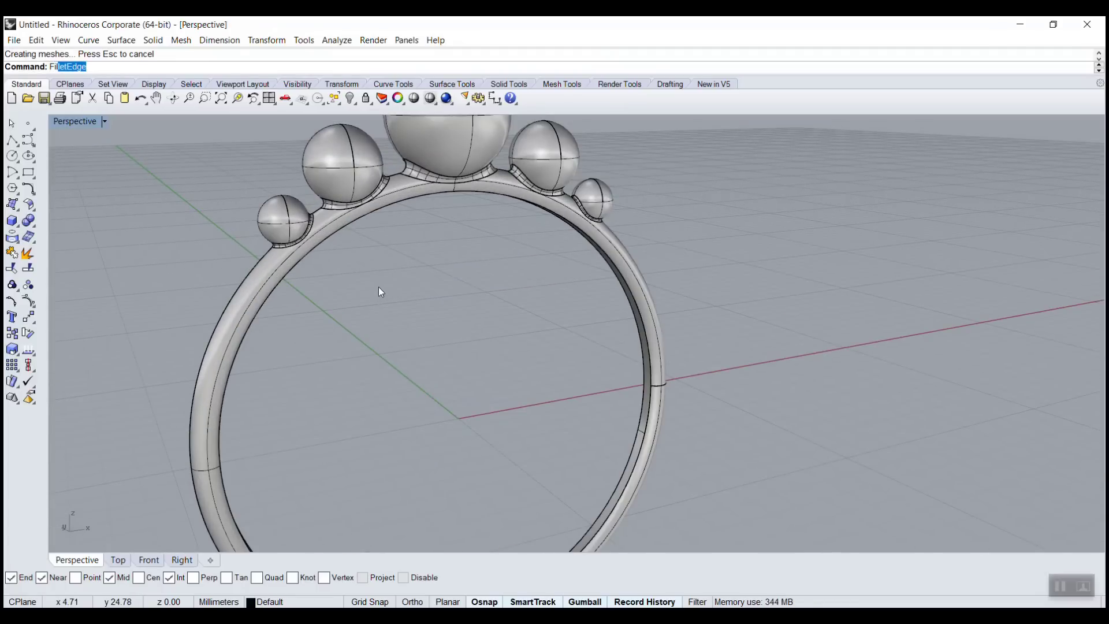
key(Return)
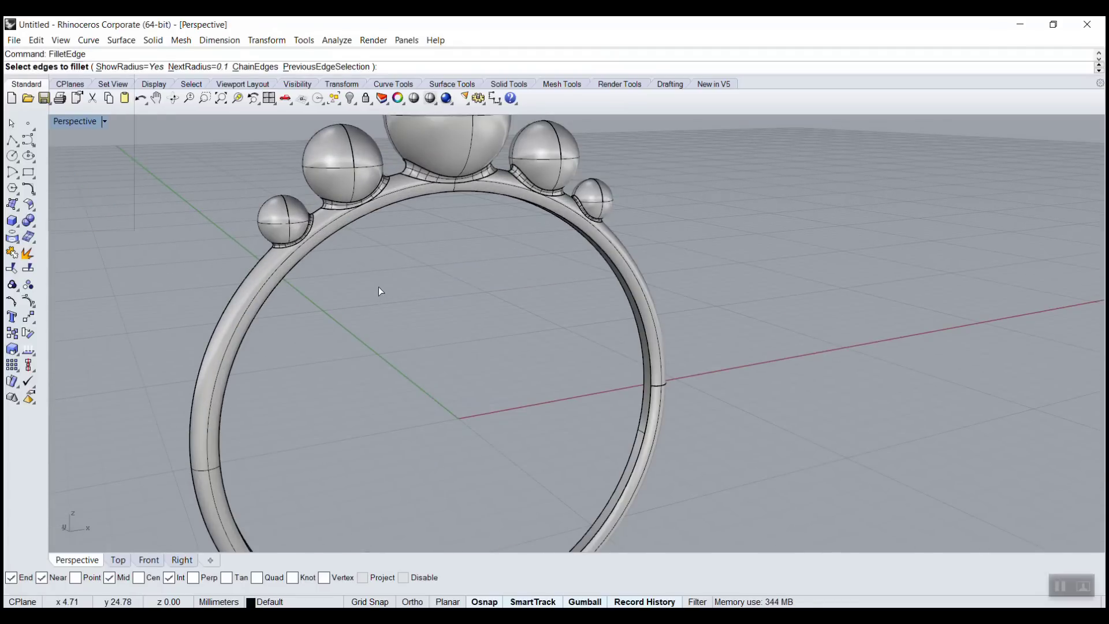
click(209, 68)
text(ä.ä)
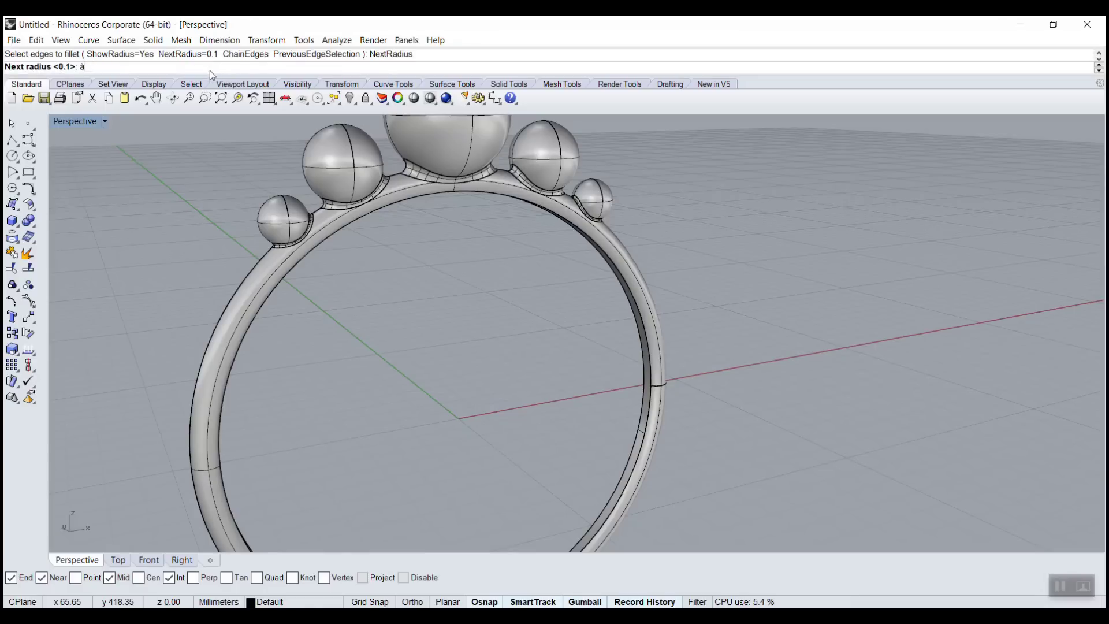
click(1063, 615)
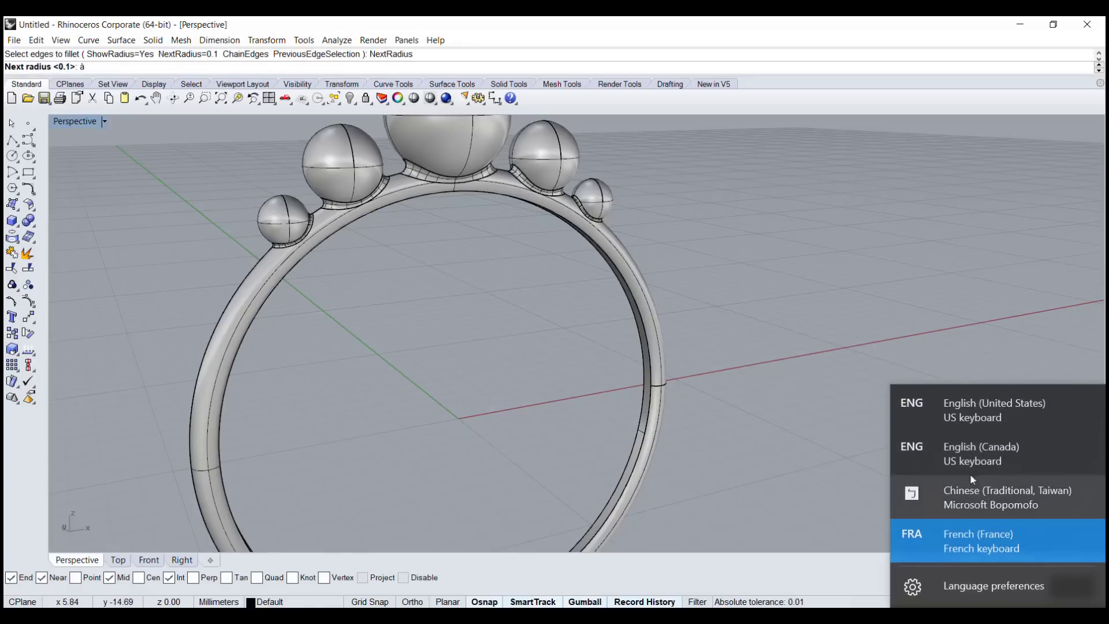
click(954, 410)
key(BackSpace)
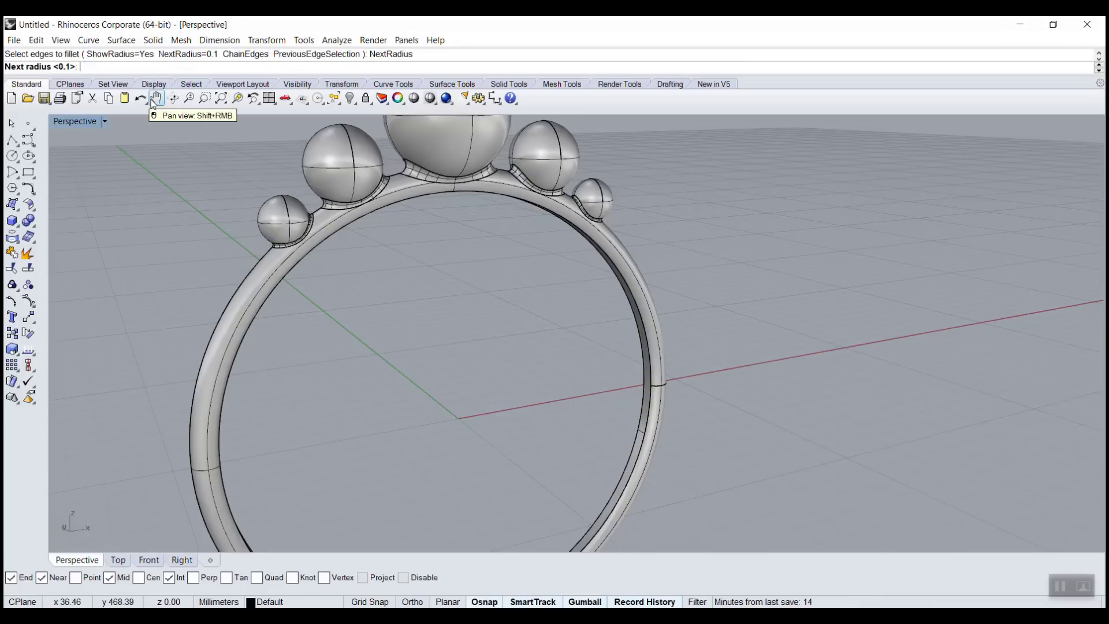
text(0.08)
key(Return)
- Select the inner bore edges and apply the 0.08 fillet
scroll(389, 255, down, 2)
scroll(479, 221, up, 5)
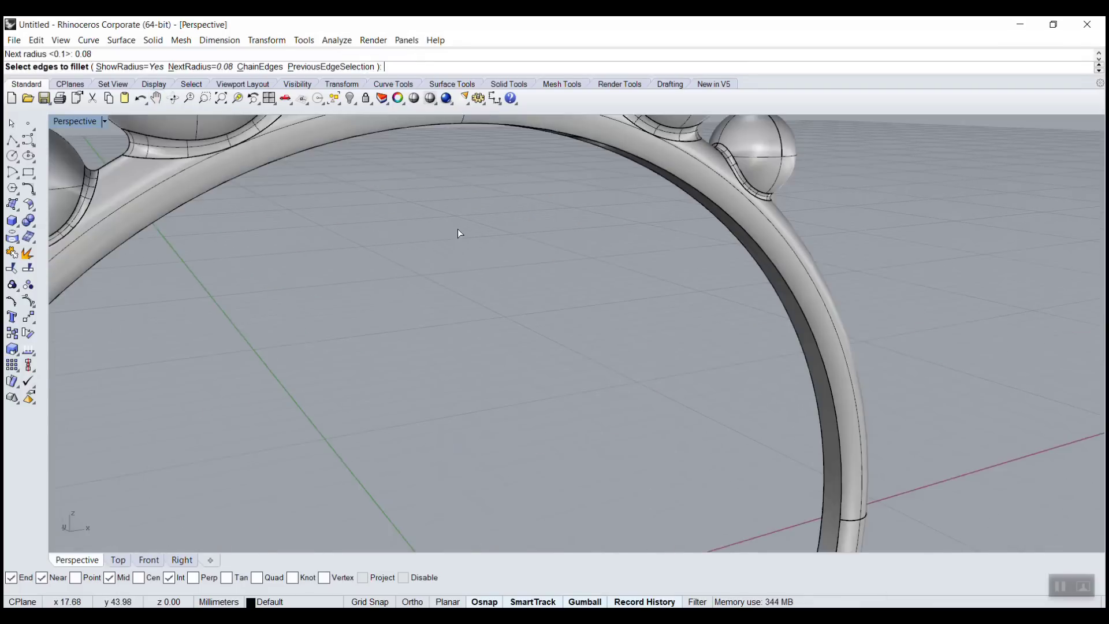
right_drag(480, 221, 520, 189)
scroll(522, 199, down, 3)
scroll(522, 199, up, 5)
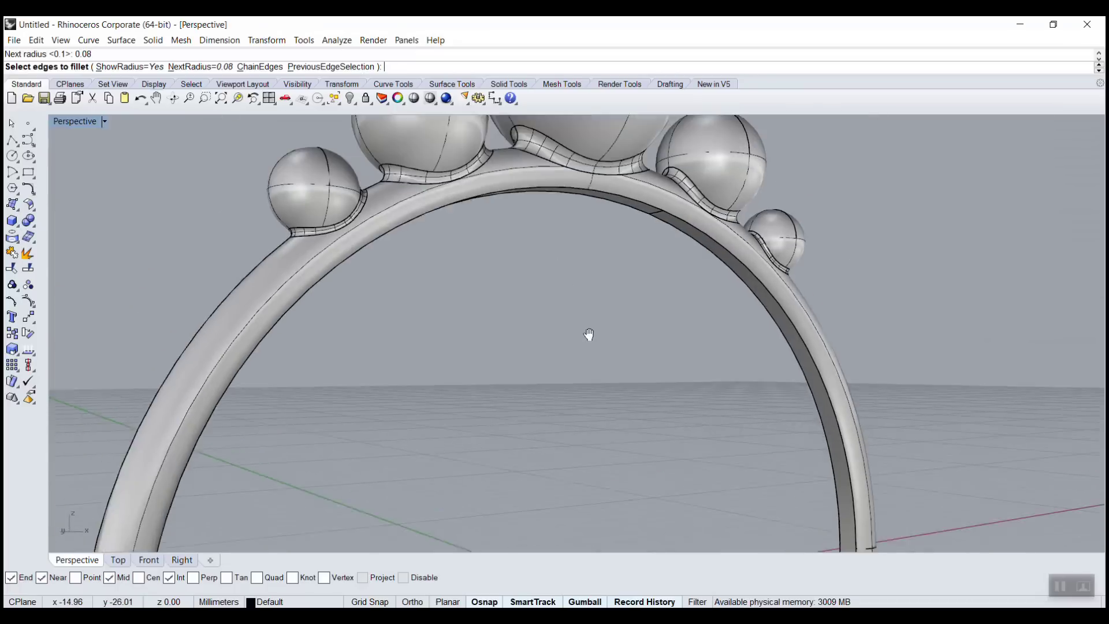
click(586, 224)
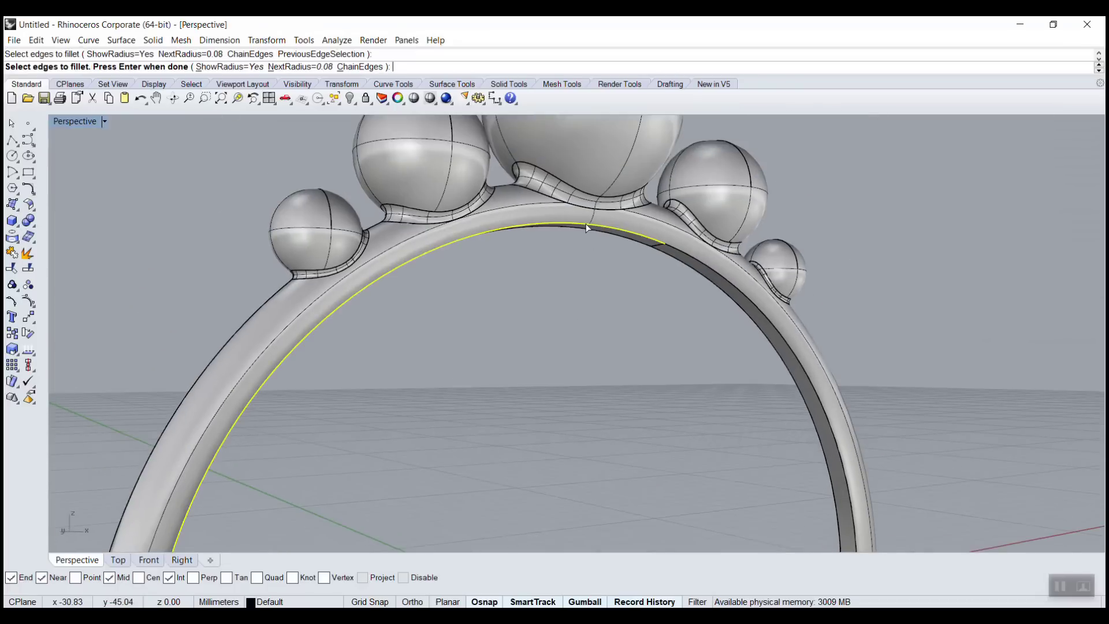
click(615, 239)
click(671, 250)
click(671, 259)
scroll(639, 337, down, 4)
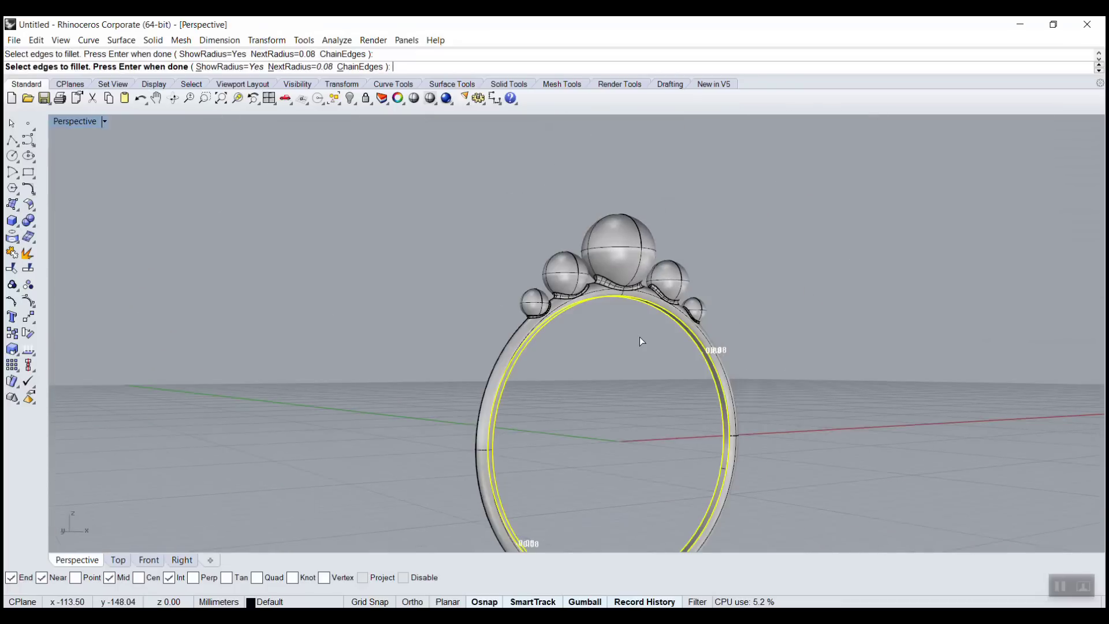
right_drag(634, 354, 485, 376)
scroll(517, 386, up, 3)
key(Return)
key(Return)
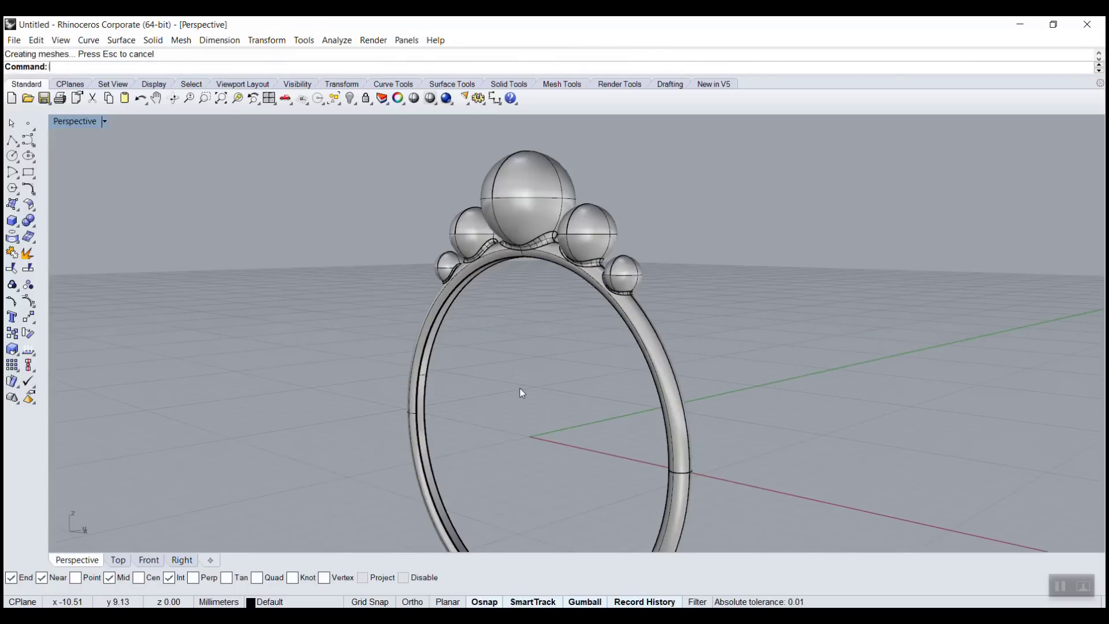
- Switch Perspective to Rendered display, orbit to a front view, and select the ring
click(104, 121)
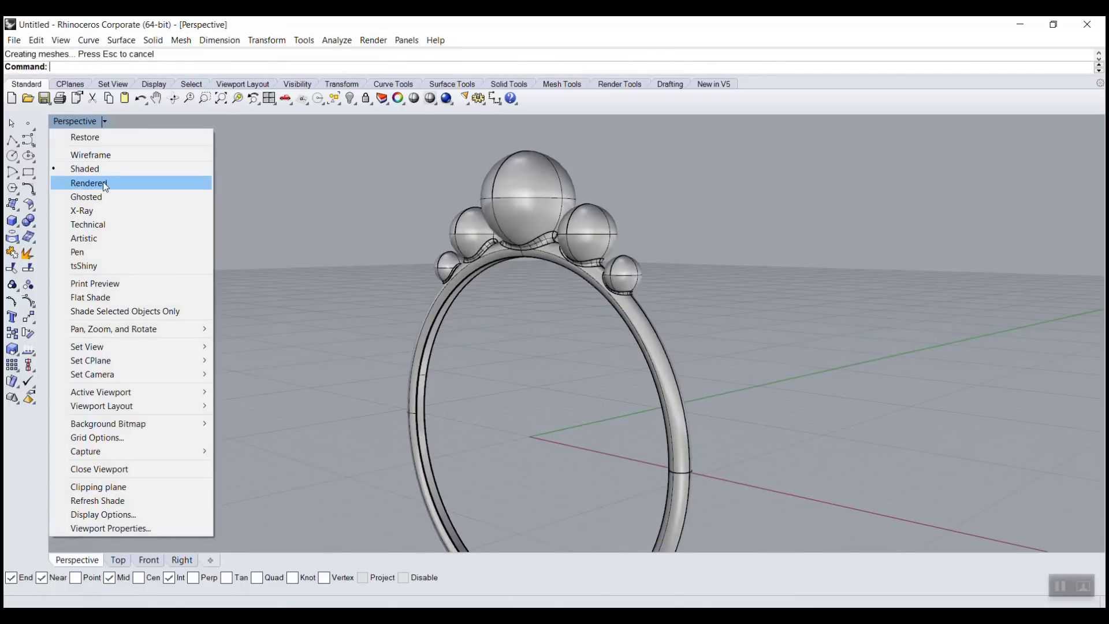
click(103, 182)
right_drag(237, 257, 494, 255)
scroll(428, 369, up, 2)
scroll(346, 339, down, 1)
click(494, 255)
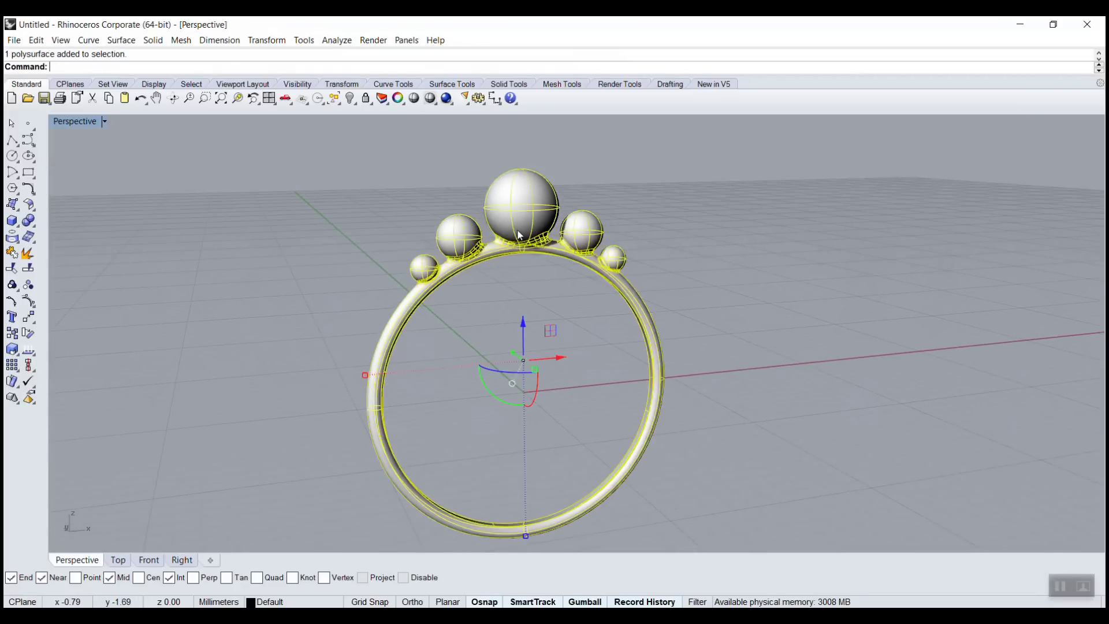
click(13, 40)
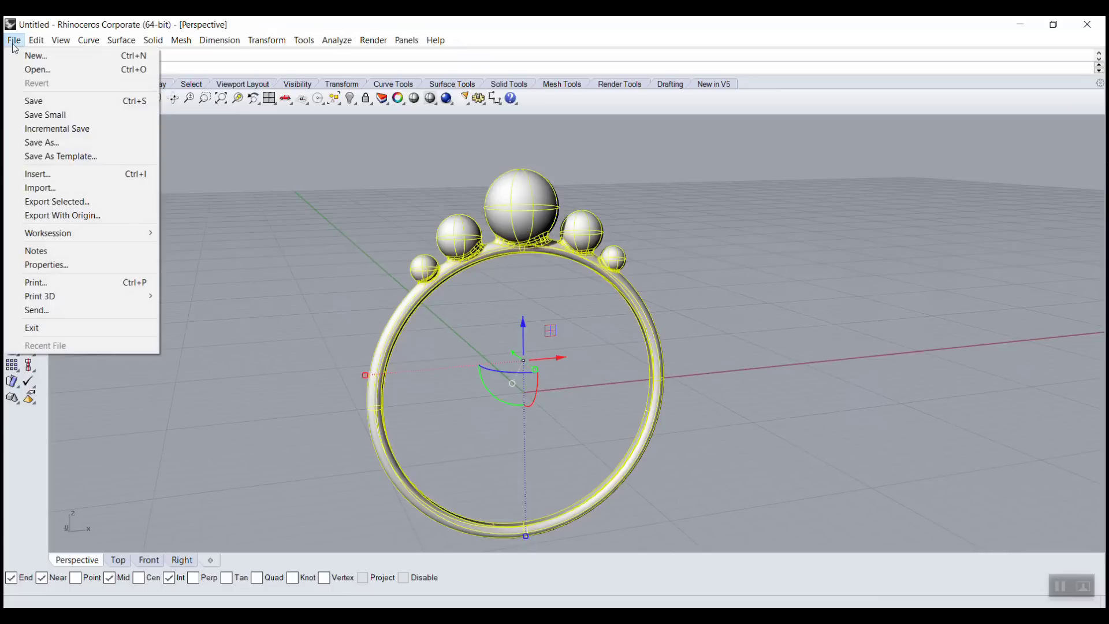
click(64, 203)
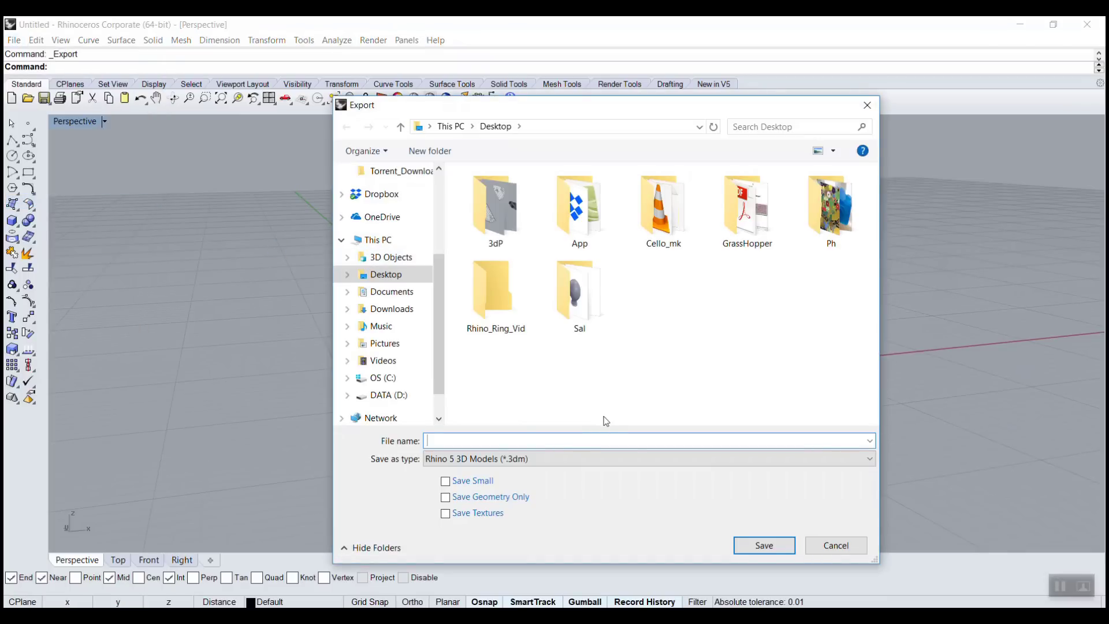
click(600, 458)
scroll(591, 392, down, 2)
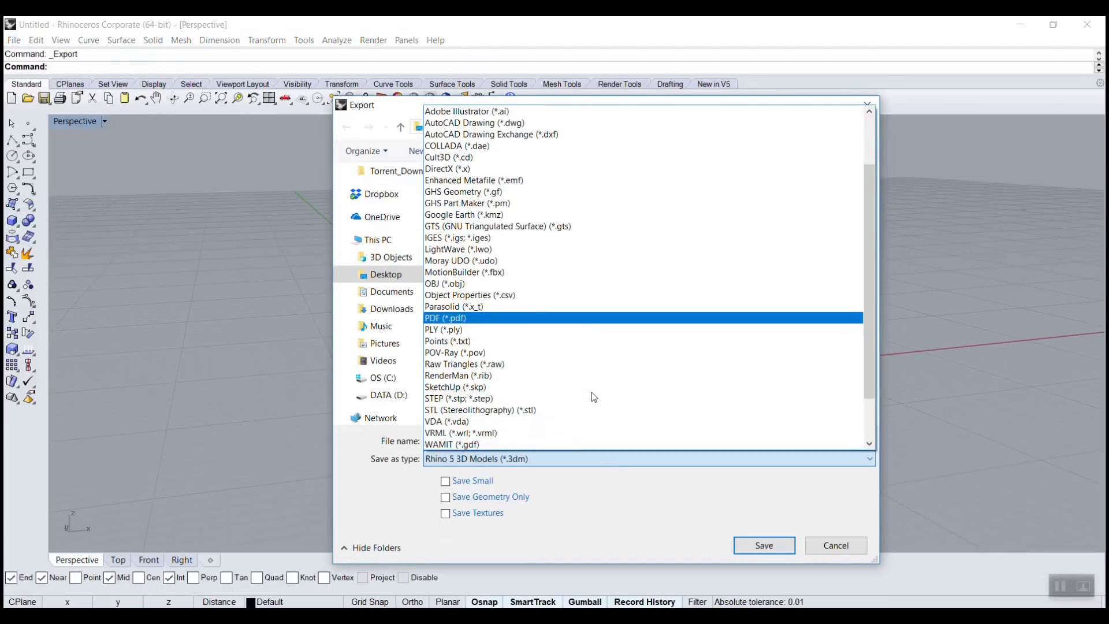
click(497, 411)
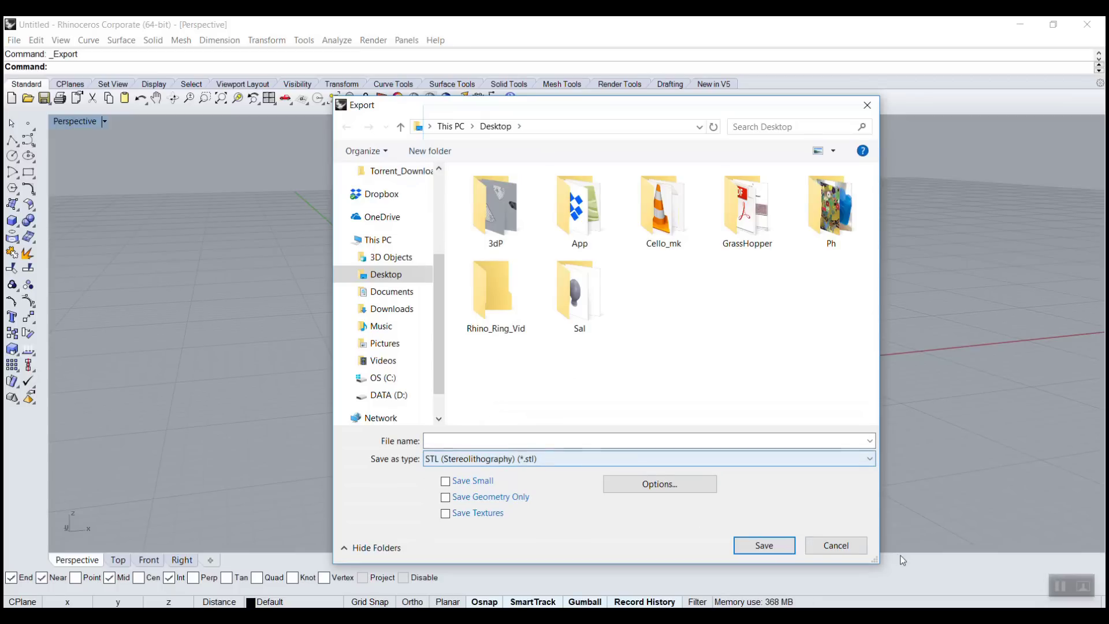
click(817, 540)
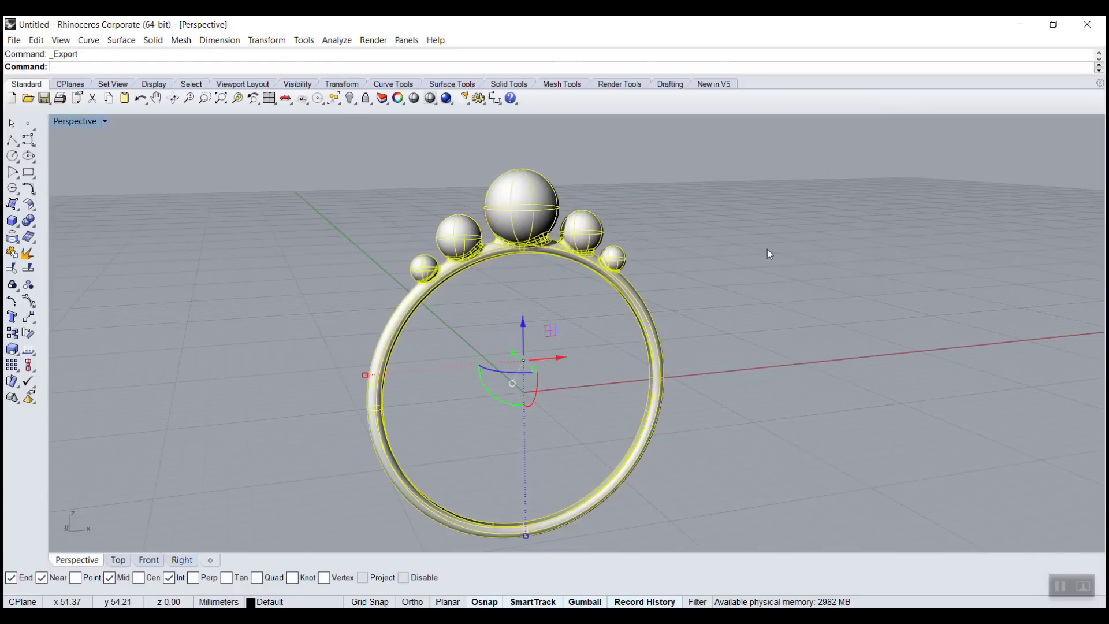